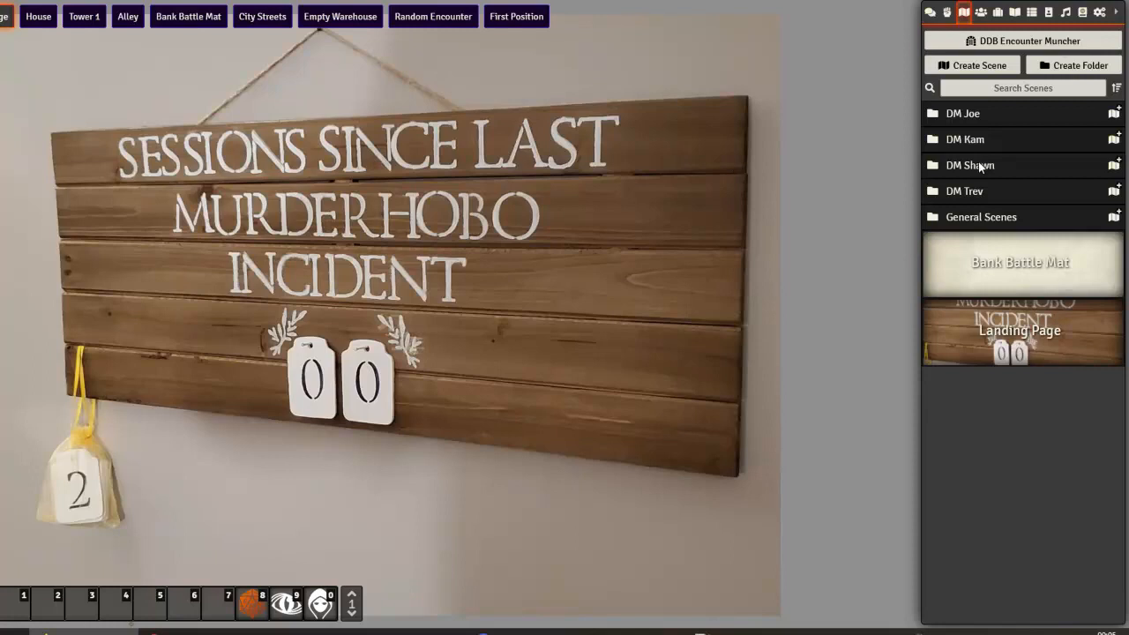
# Step: Open the edit settings of the Tragedy at Thyrdun Outpost folder inside the first DM folder and close them unchanged
pyautogui.click(977, 117)
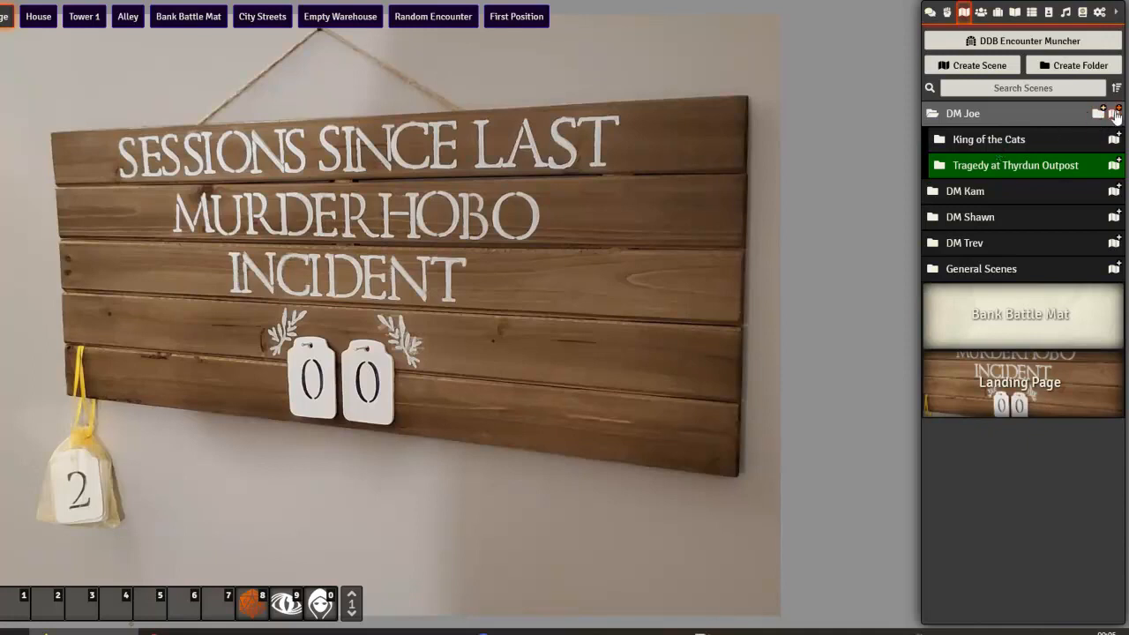
pyautogui.rightClick(1021, 169)
pyautogui.click(993, 190)
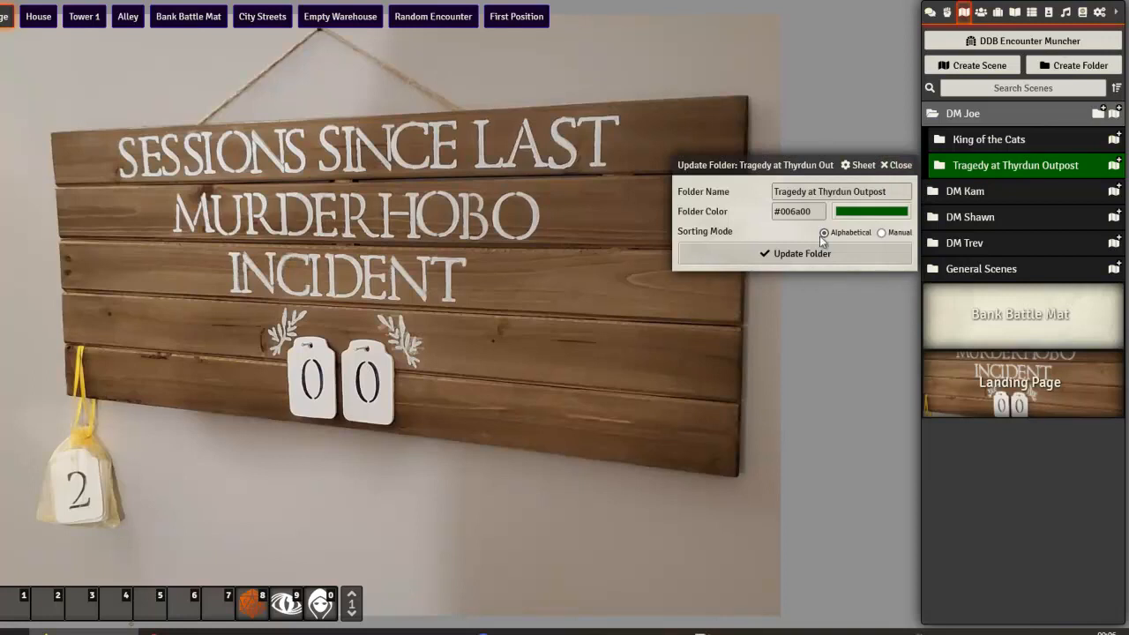
pyautogui.click(899, 166)
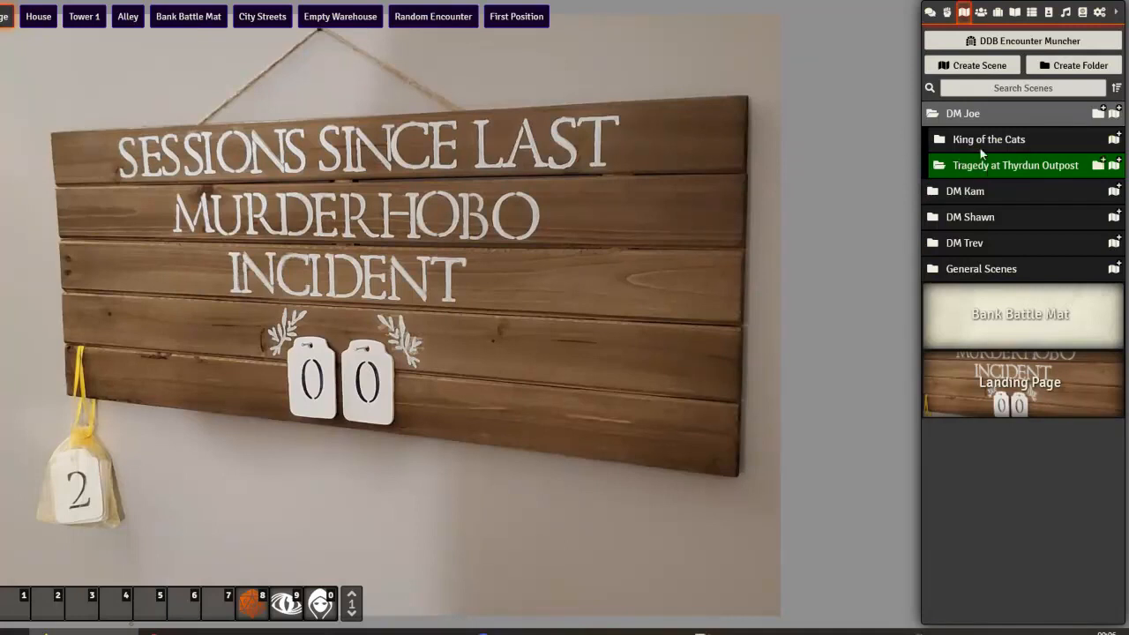
# Step: Create a new scene named Mine in the Tragedy at Thyrdun Outpost folder
pyautogui.click(1116, 165)
pyautogui.click(842, 39)
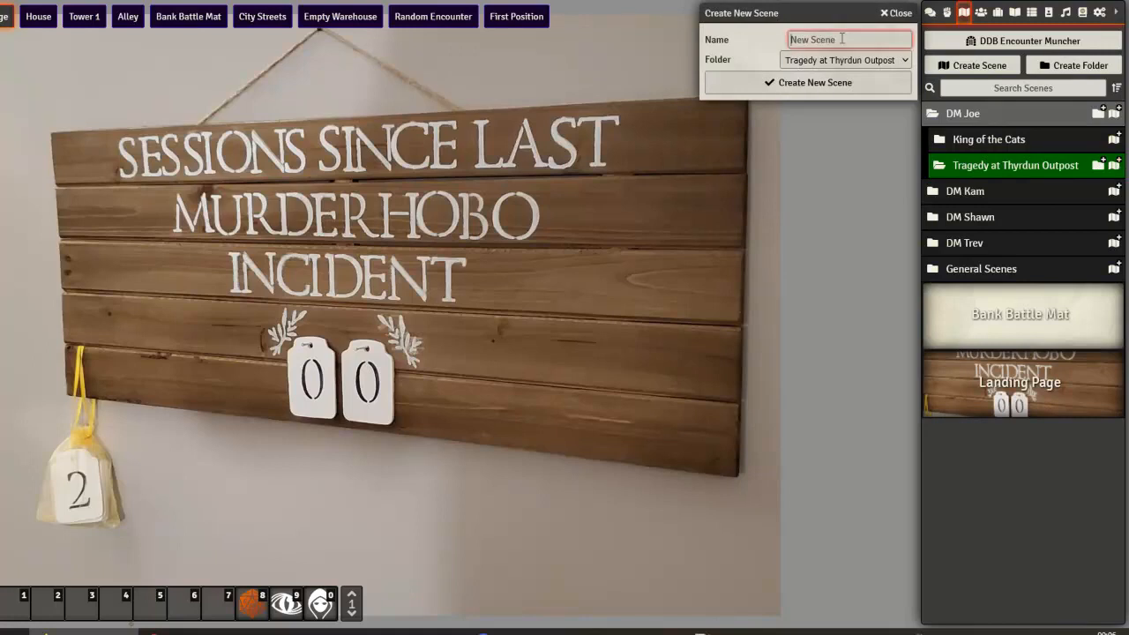
pyautogui.write('Mine')
pyautogui.click(805, 83)
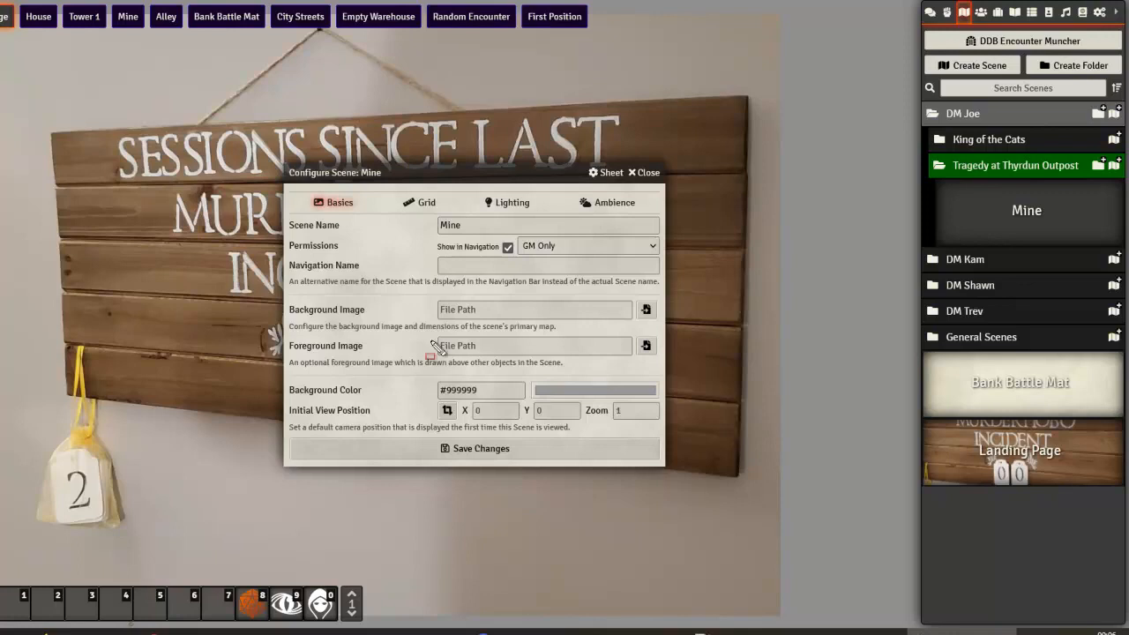
pyautogui.moveTo(291, 190); pyautogui.dragTo(460, 221)
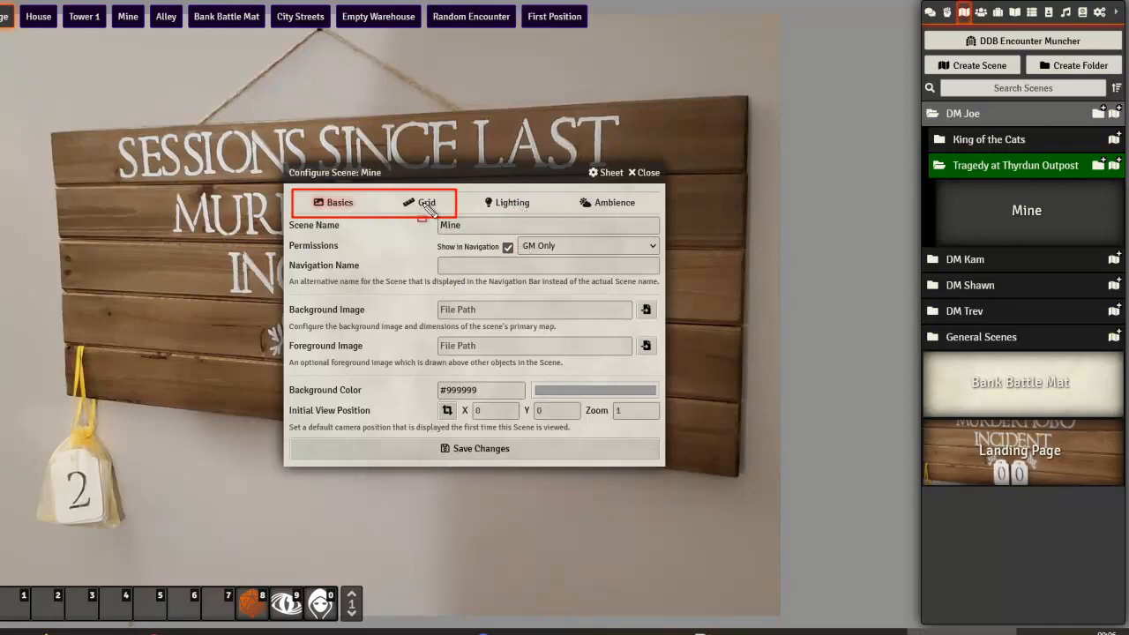
pyautogui.press('Escape')
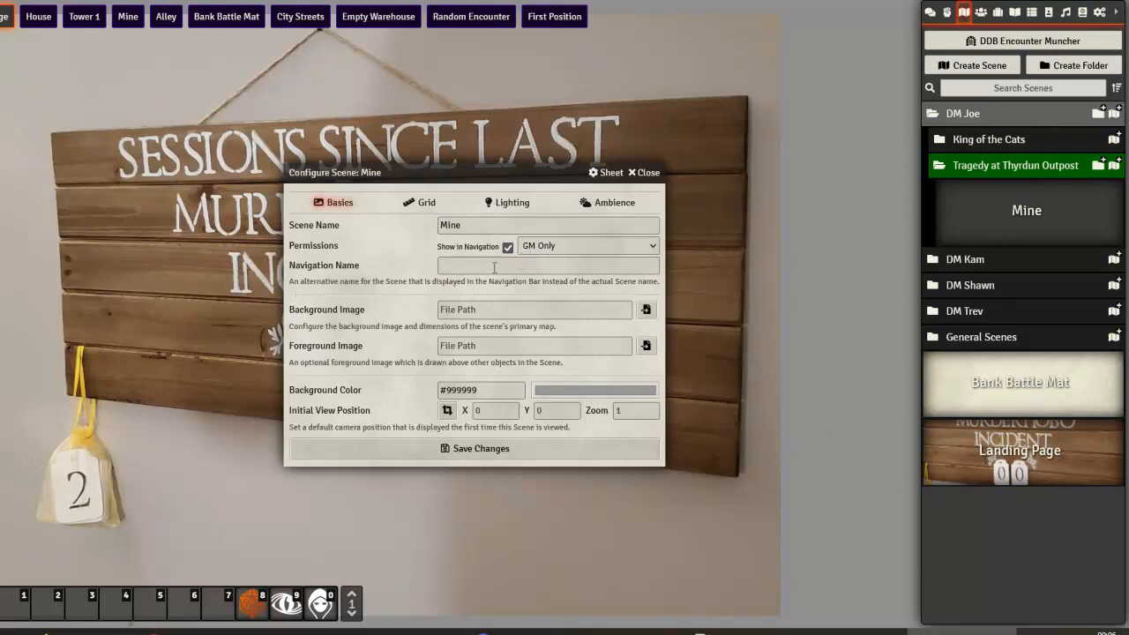
# Step: Rename the scene to Thyrdun Outpost Mine in its configuration
pyautogui.moveTo(464, 232); pyautogui.dragTo(400, 228)
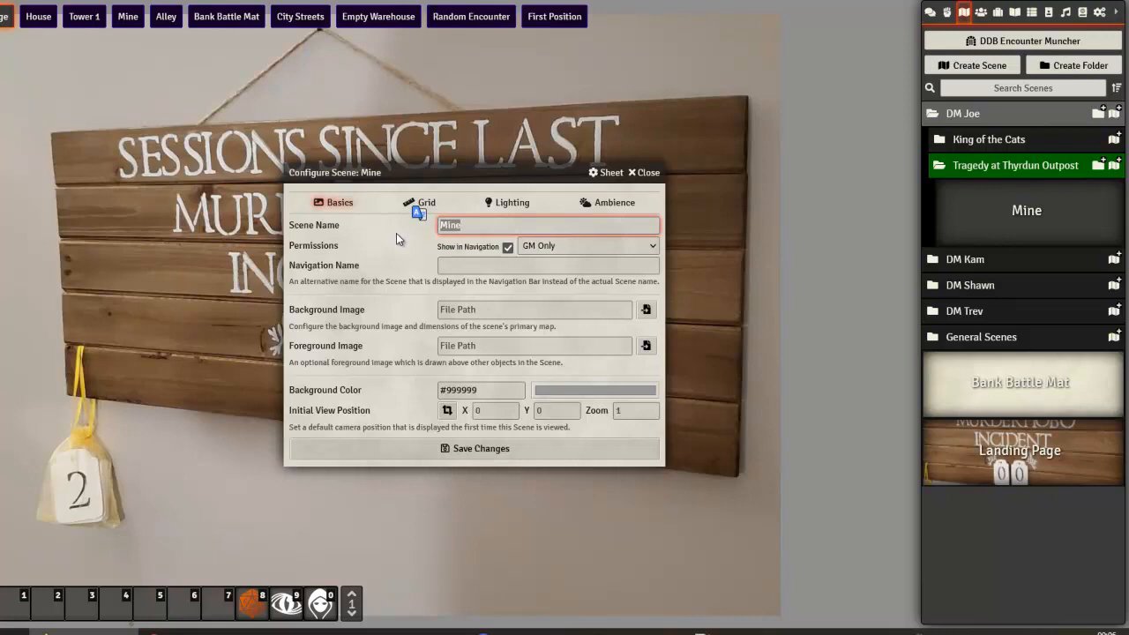
pyautogui.press('Left')
pyautogui.write('Thyrdun Outpost')
# Step: Set the scene's permissions to All Players and save the scene configuration
pyautogui.click(553, 246)
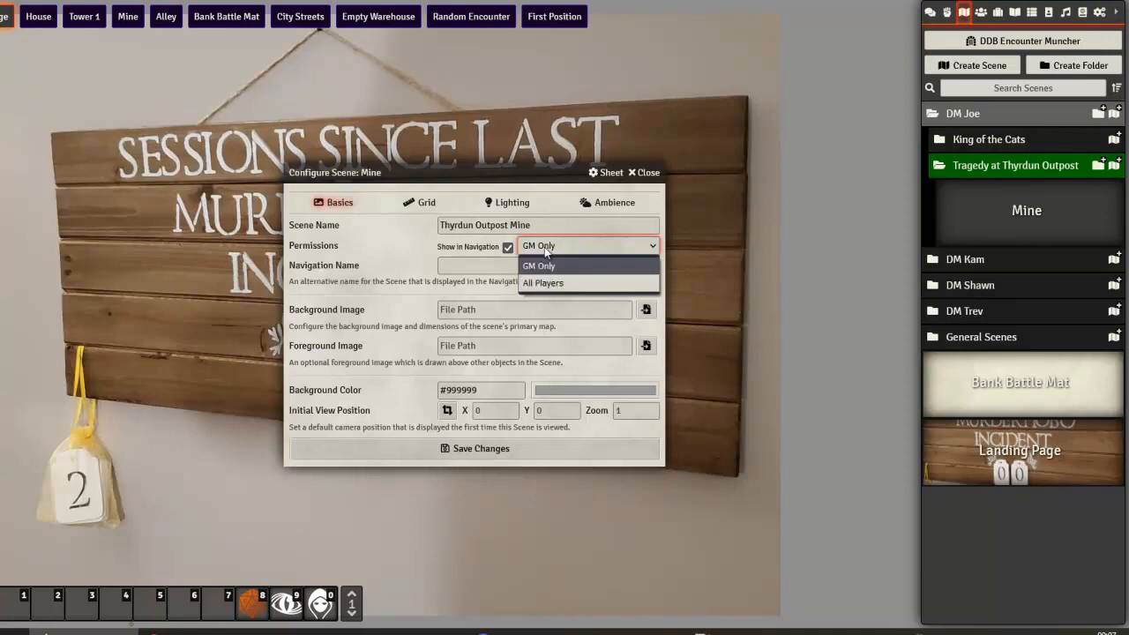
pyautogui.click(541, 250)
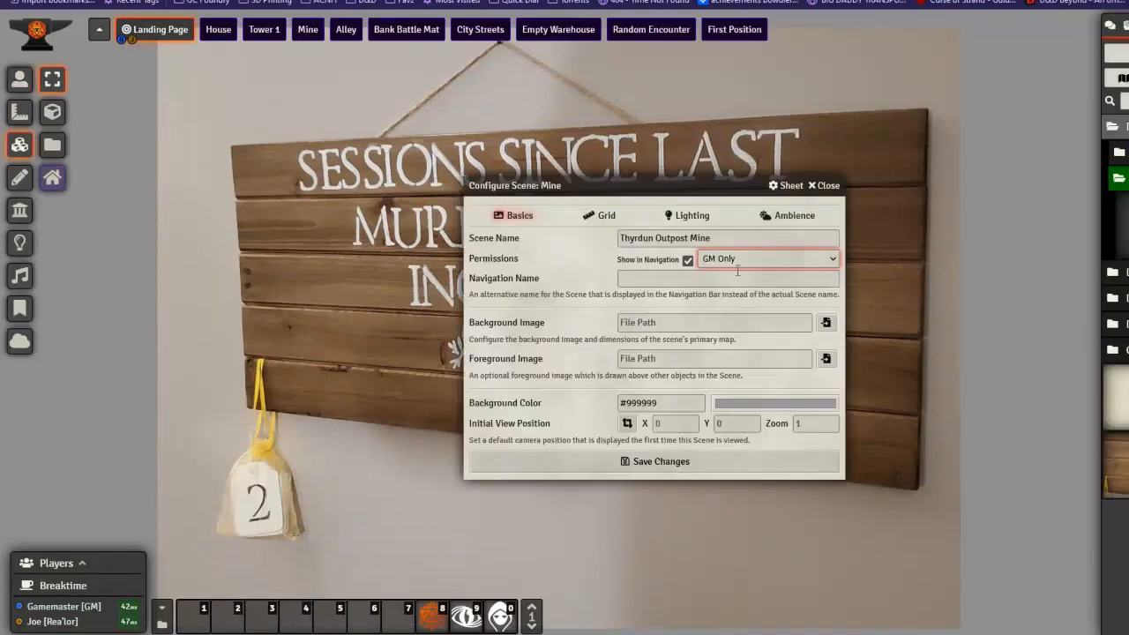
pyautogui.click(743, 262)
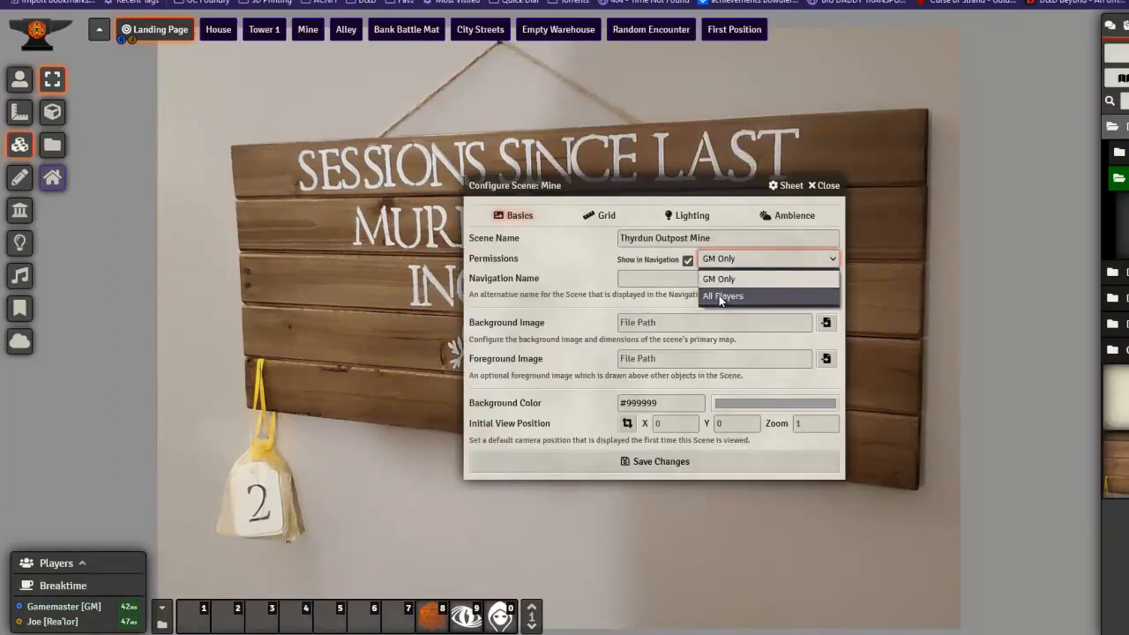
pyautogui.click(721, 298)
pyautogui.click(622, 463)
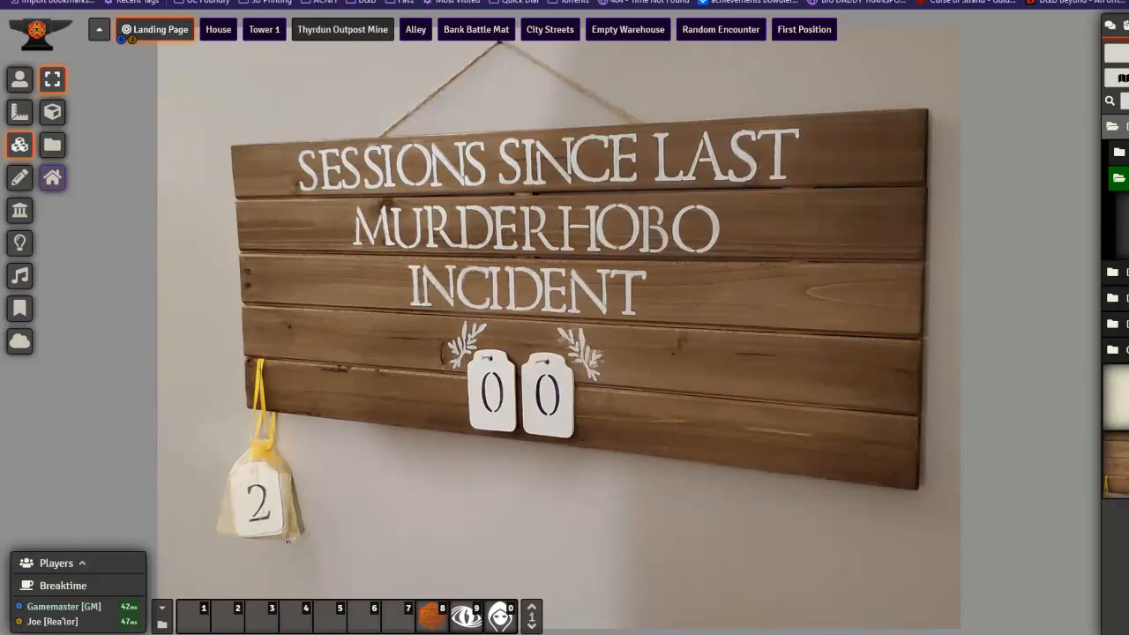
# Step: Switch to the player's window, view the Thyrdun Outpost Mine scene there, and return to the landing page and the Gamemaster window
pyautogui.click(374, 632)
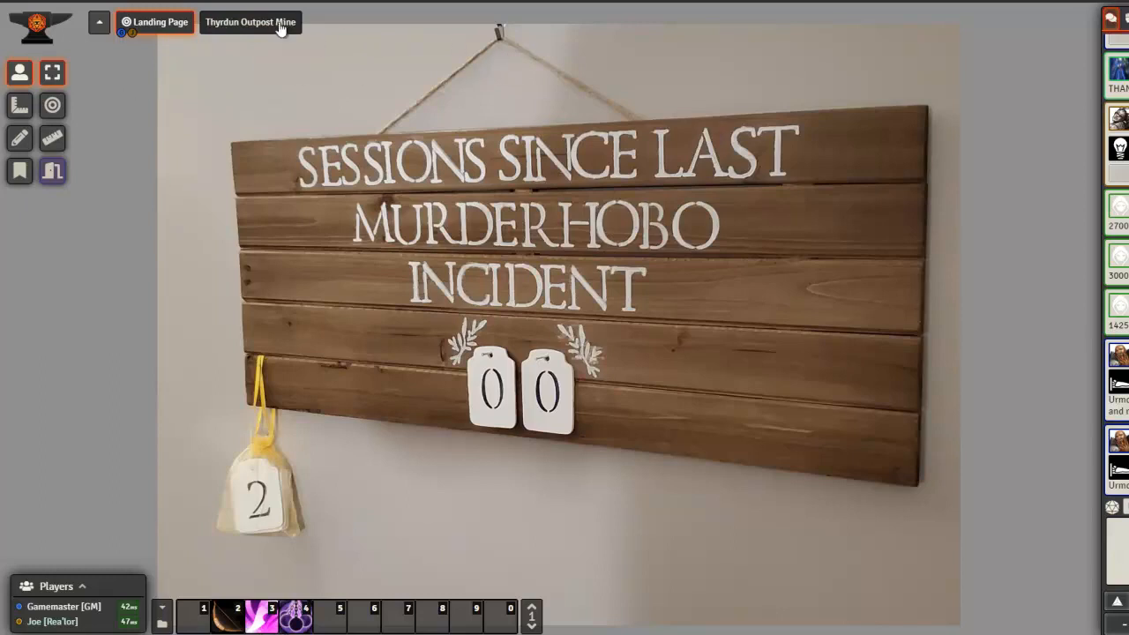
pyautogui.click(248, 24)
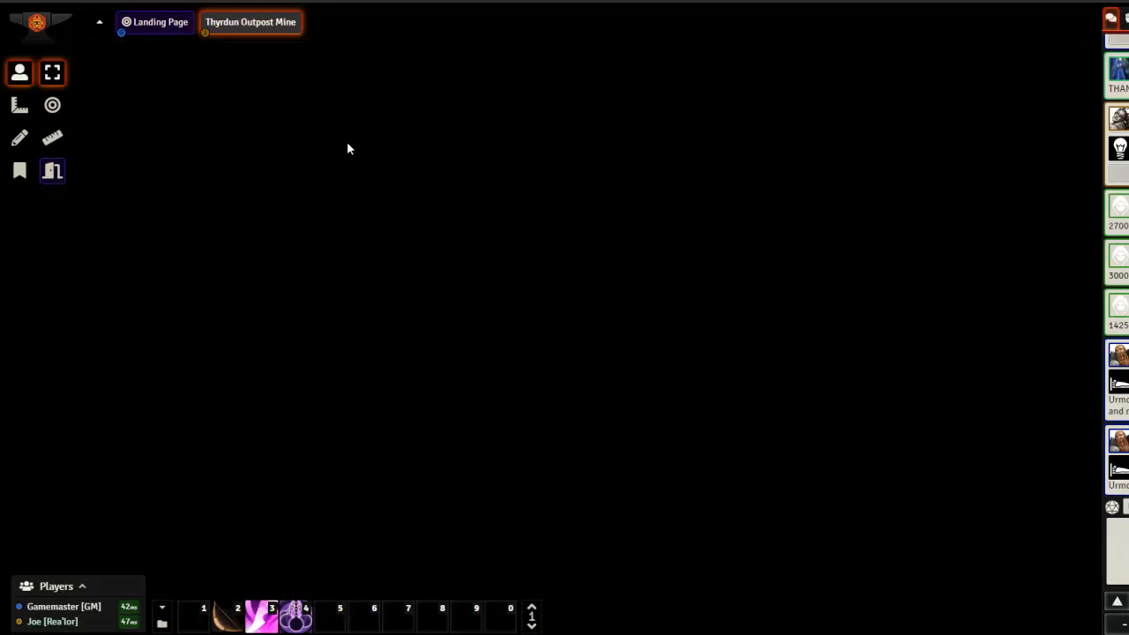
pyautogui.click(161, 26)
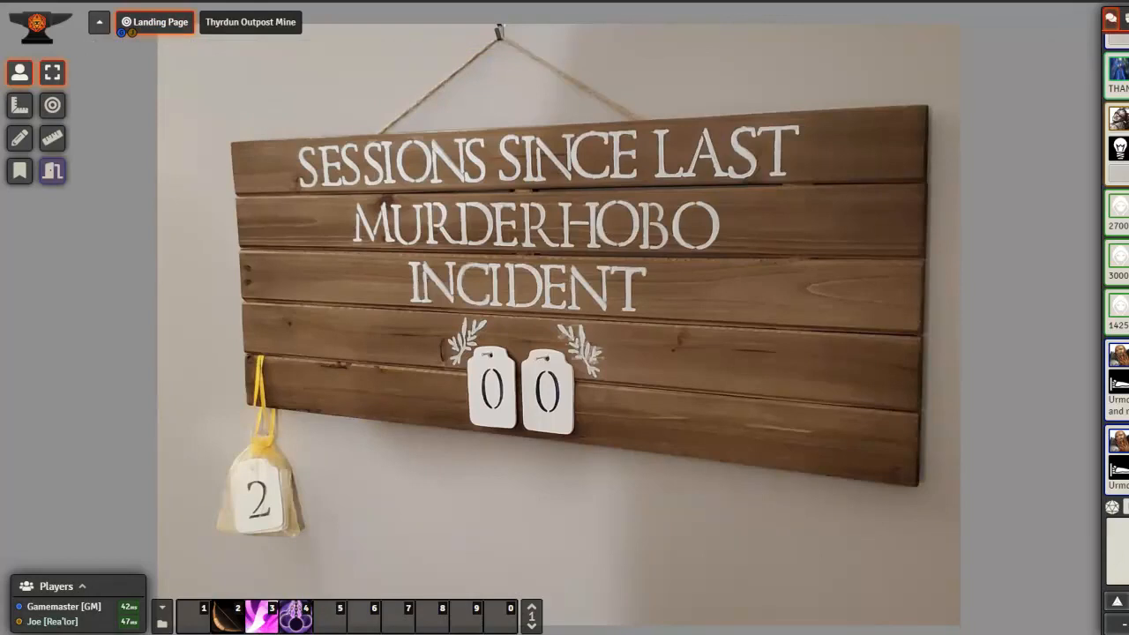
pyautogui.click(281, 633)
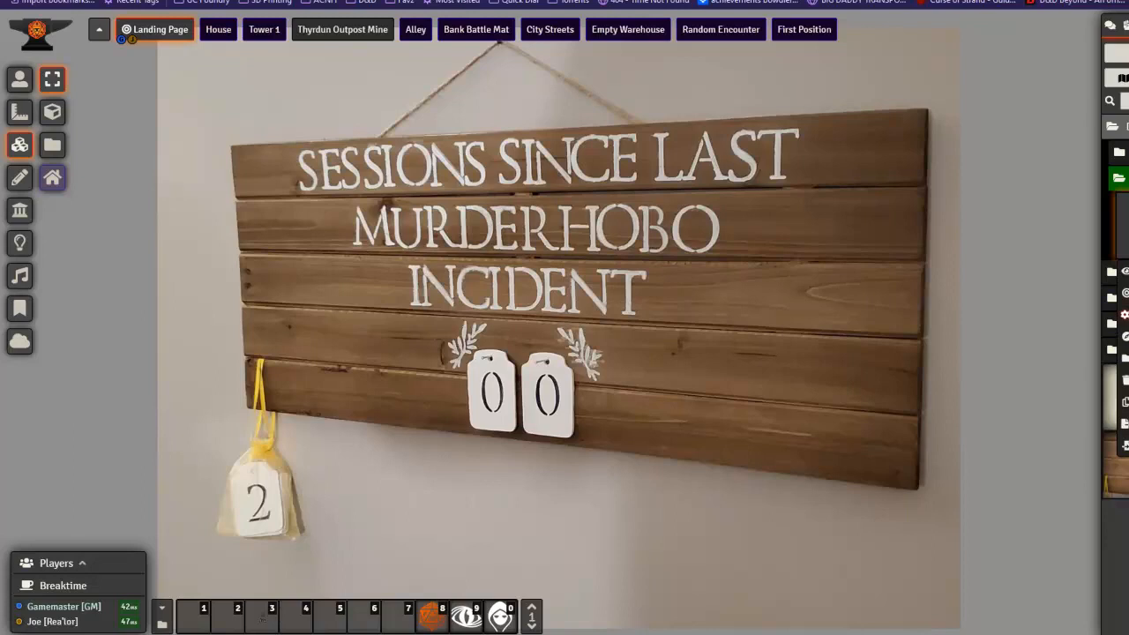
# Step: Reopen the Thyrdun Outpost Mine scene configuration and set its permissions to GM Only
pyautogui.click(1124, 314)
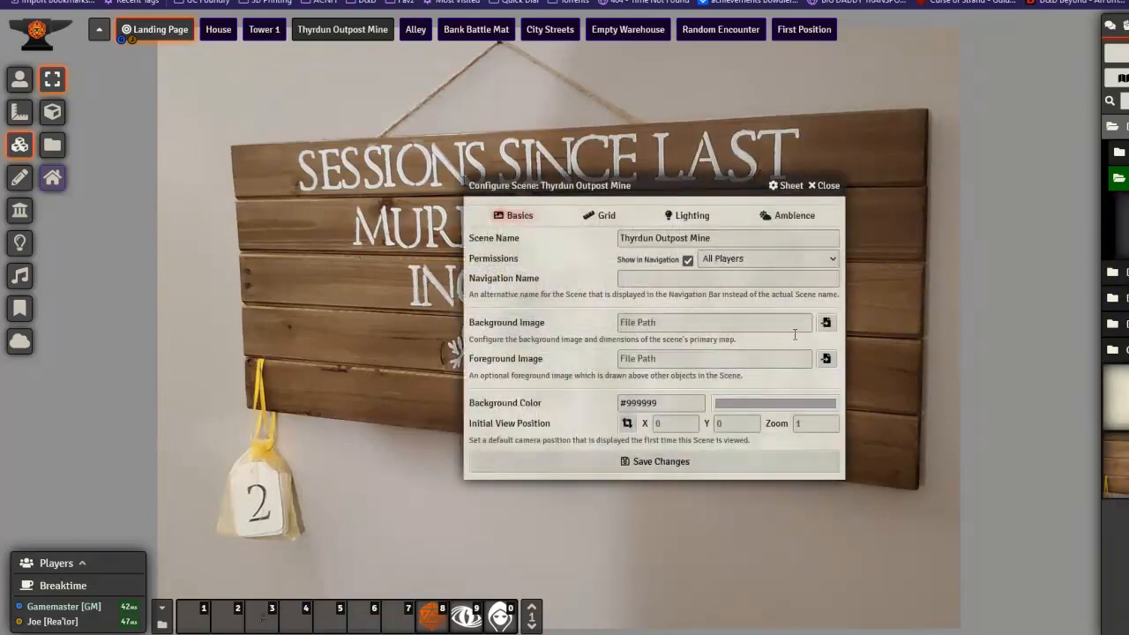
pyautogui.click(713, 261)
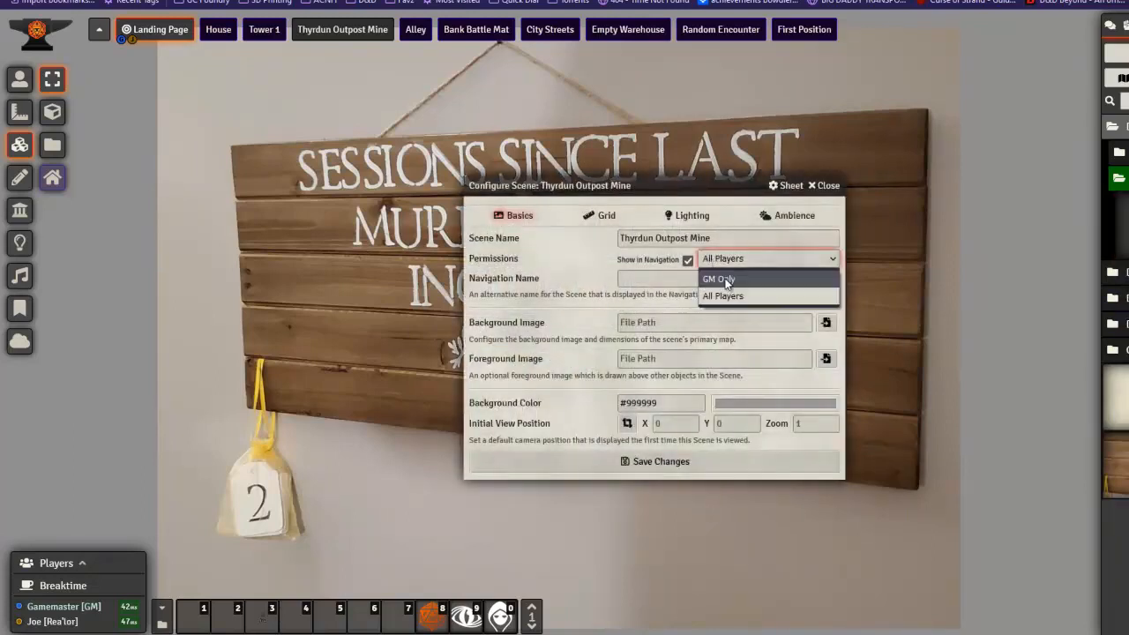
pyautogui.click(726, 280)
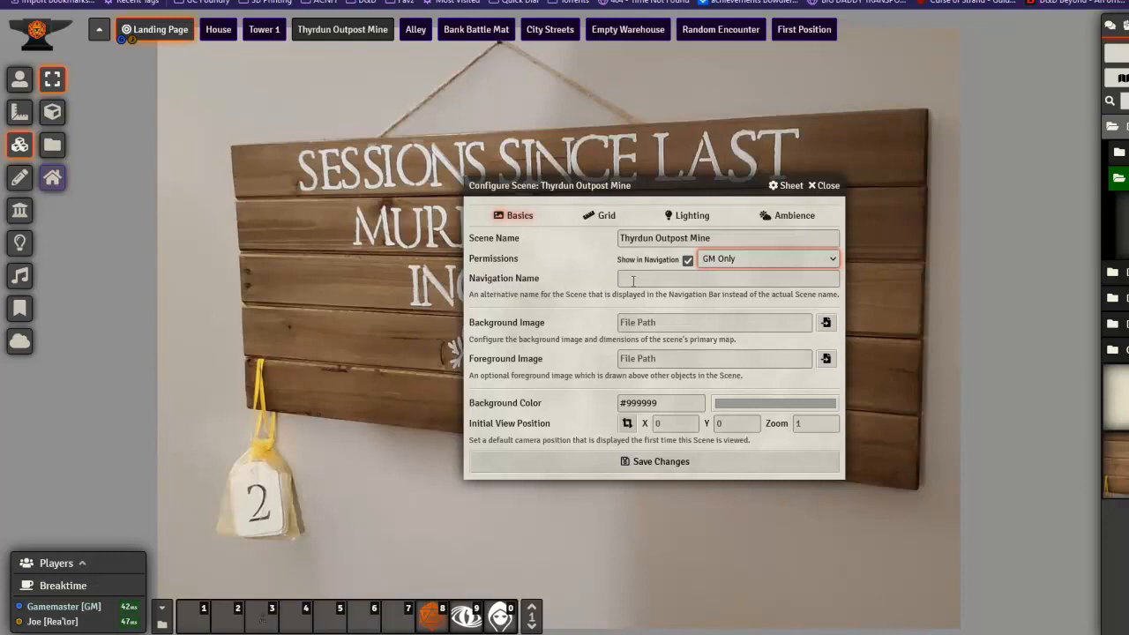
pyautogui.click(733, 260)
pyautogui.click(725, 295)
pyautogui.click(734, 264)
pyautogui.click(722, 279)
# Step: Enter Mine as the scene's navigation name and clear the field again
pyautogui.moveTo(689, 239); pyautogui.dragTo(571, 245)
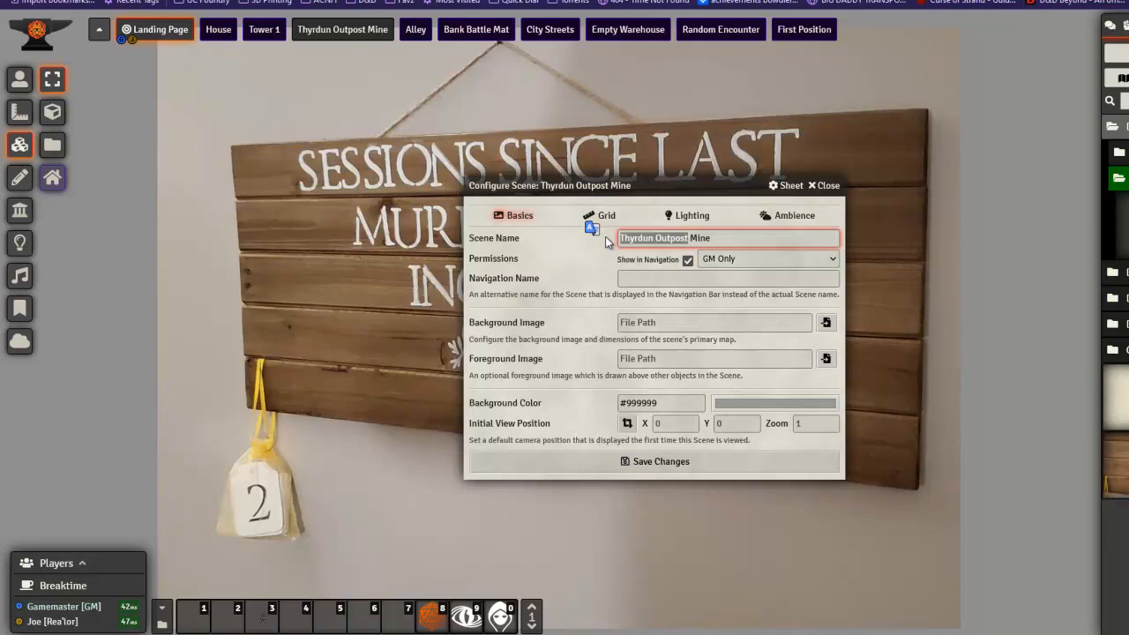
pyautogui.click(694, 277)
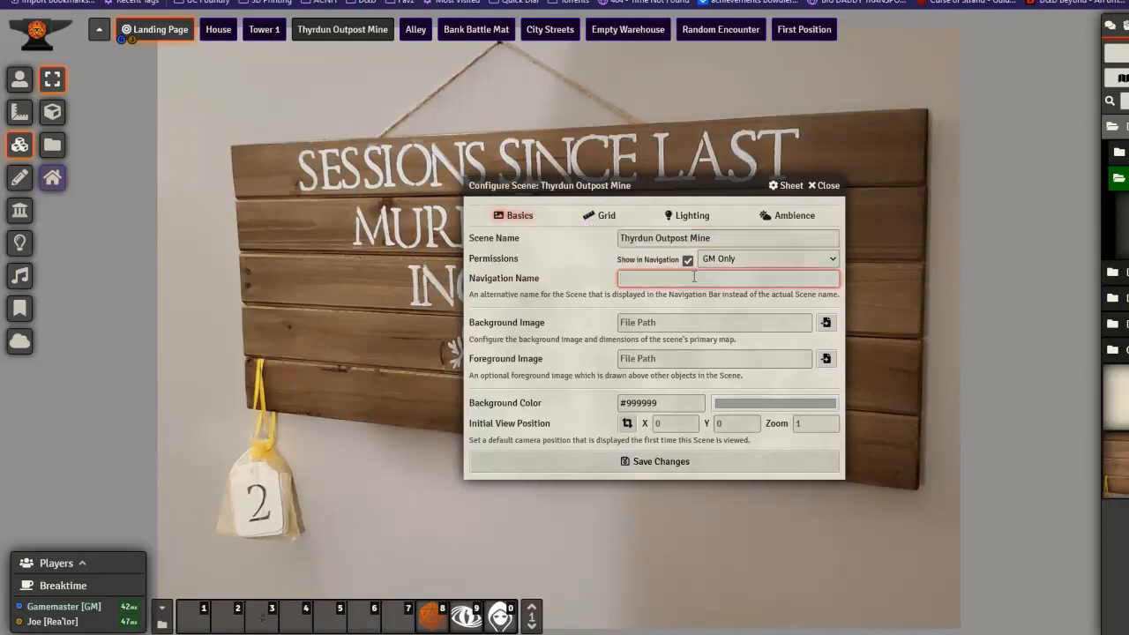
pyautogui.write('Mine')
pyautogui.moveTo(659, 279); pyautogui.dragTo(598, 280)
pyautogui.press('BackSpace')
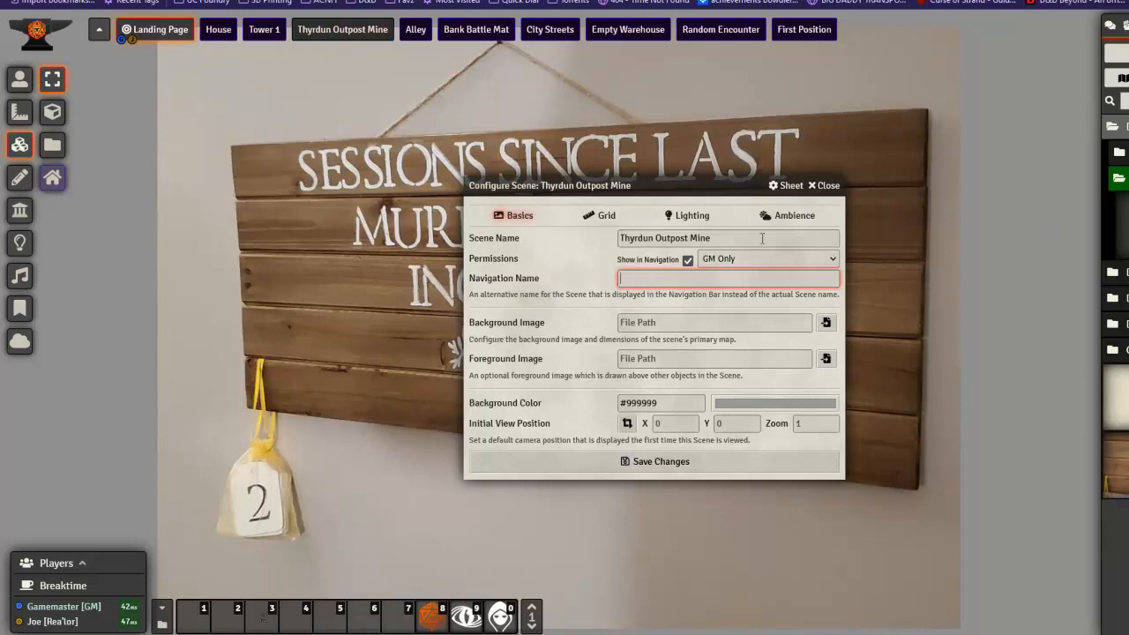
pyautogui.moveTo(713, 237); pyautogui.dragTo(618, 236)
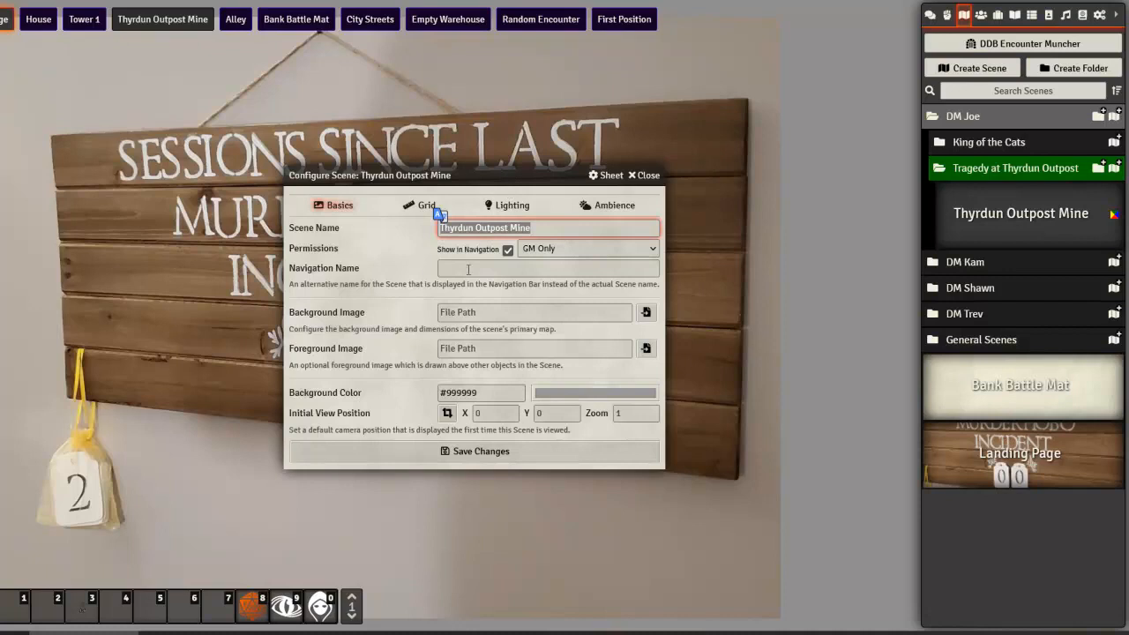
pyautogui.click(463, 265)
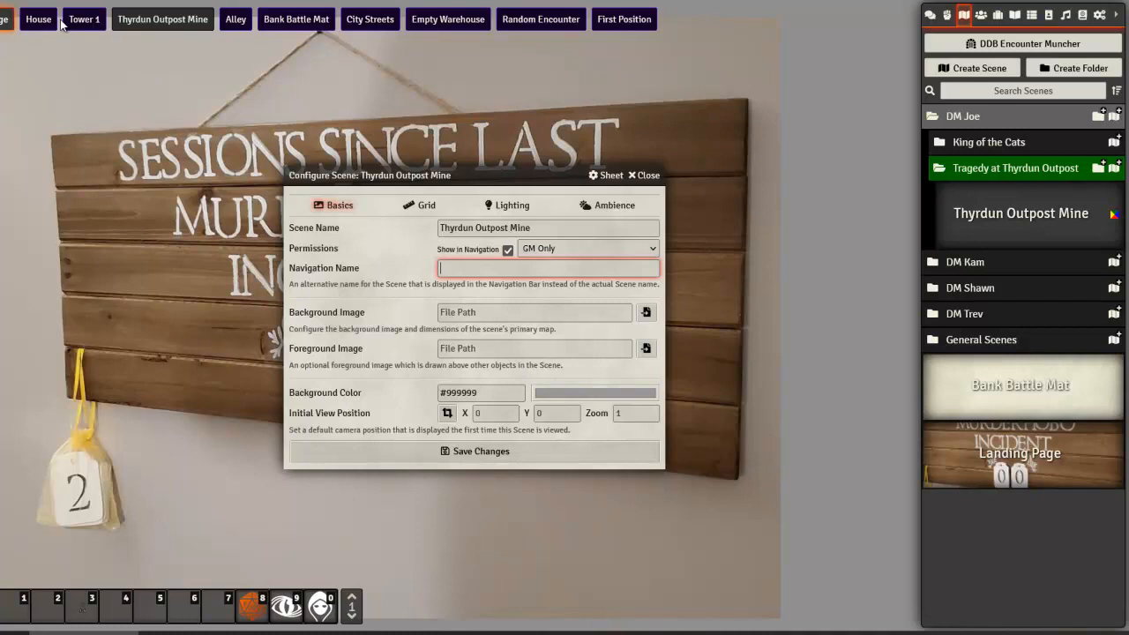
# Step: View the Thyrdun Outpost Mine scene and set its permissions to All Players in the open configuration
pyautogui.click(176, 19)
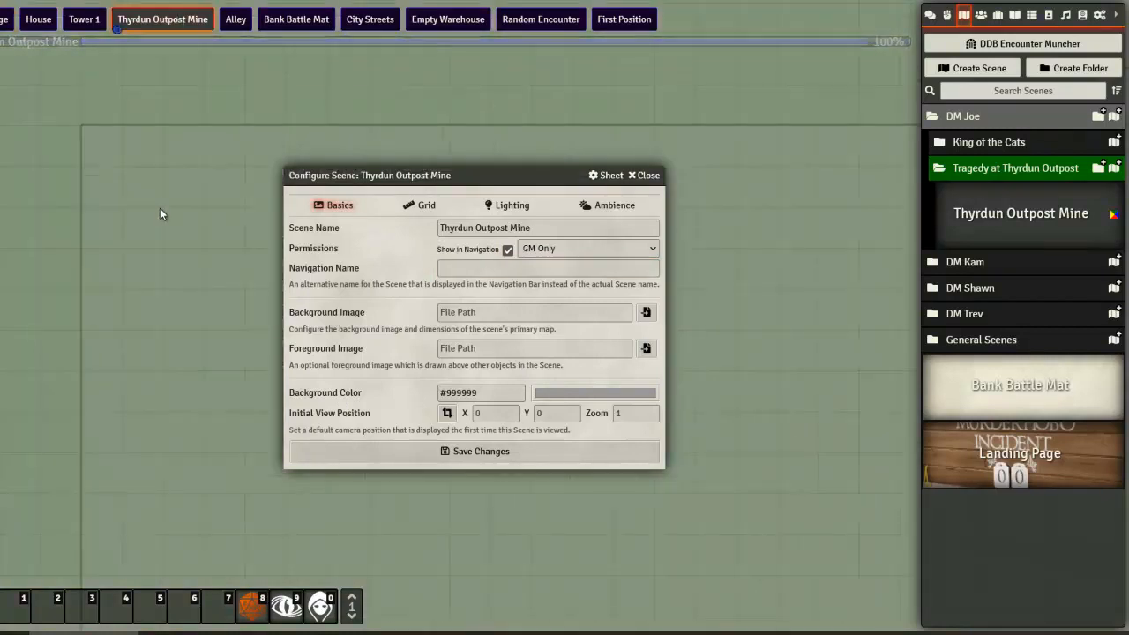
pyautogui.moveTo(74, 174); pyautogui.dragTo(0, 141)
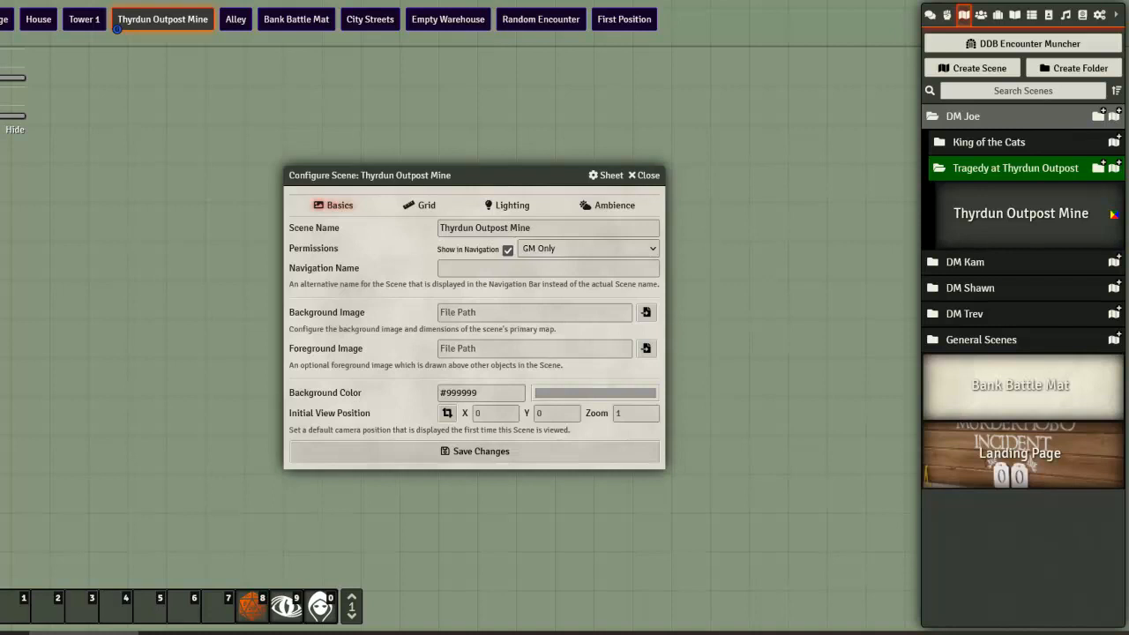
pyautogui.click(556, 276)
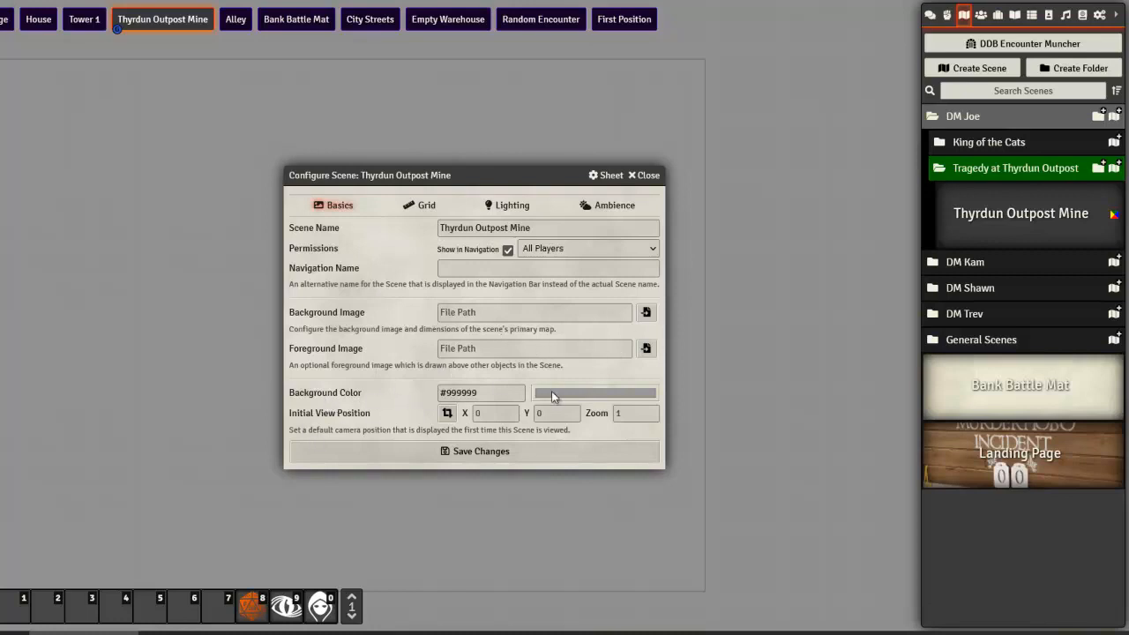
# Step: Set the scene's background color to black, #000000
pyautogui.scroll(-1, 622, 104)
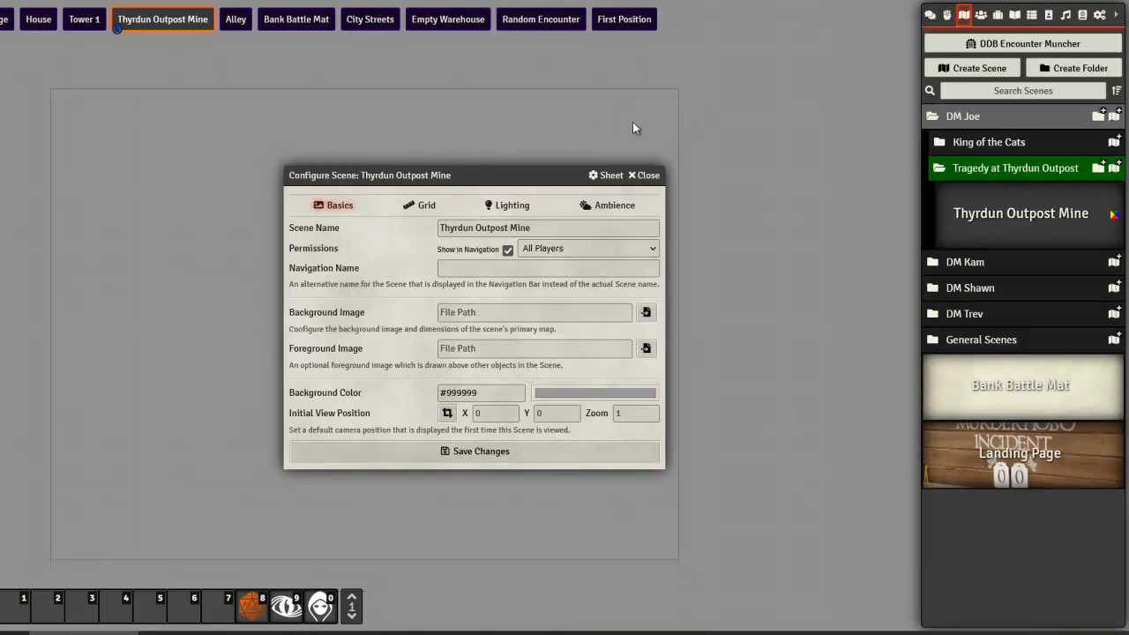
pyautogui.click(569, 393)
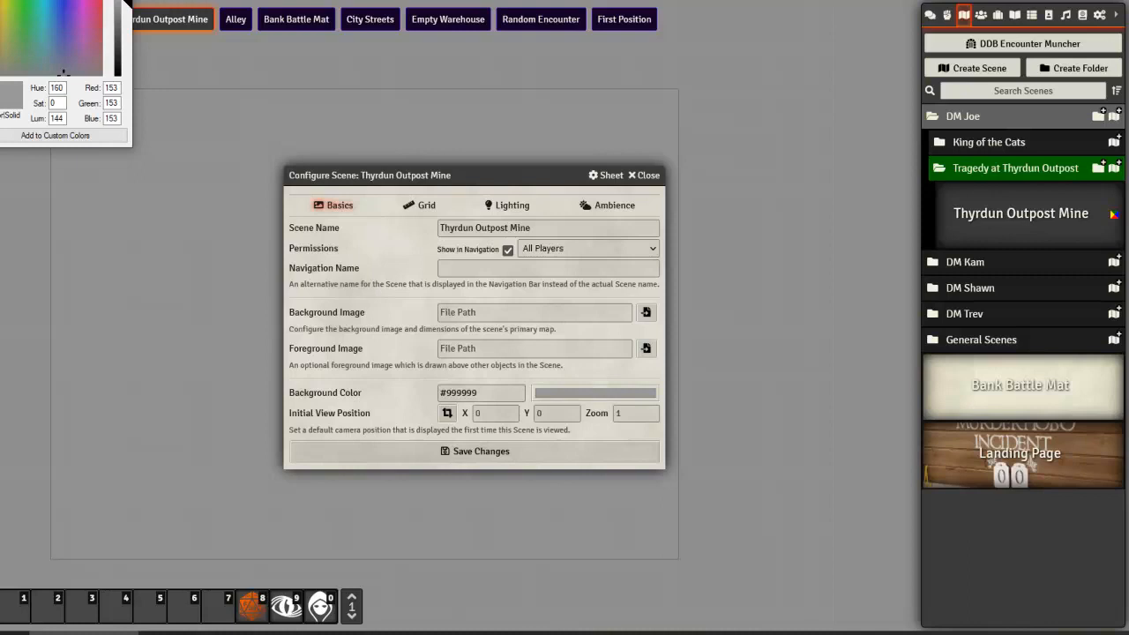
pyautogui.moveTo(127, 5); pyautogui.dragTo(128, 76)
pyautogui.press('Return')
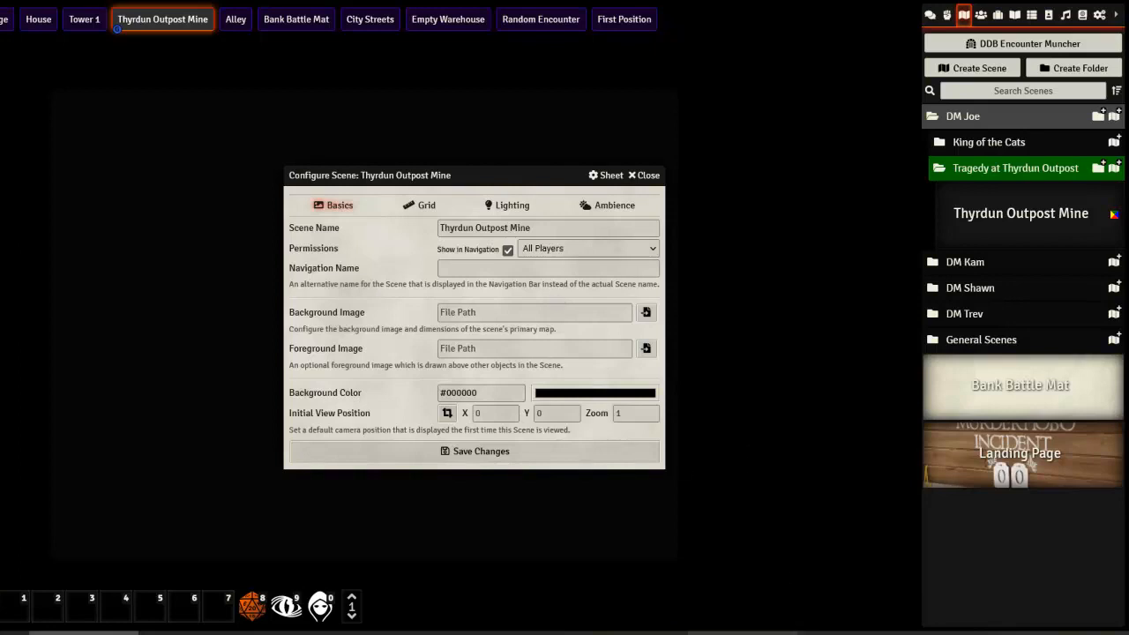
# Step: Switch to tomeofbeasts2lairs5e.pdf in PDF Suite and select the Tragedy at Thyrdun Outpost map image on pages 32-33
pyautogui.moveTo(851, 633)
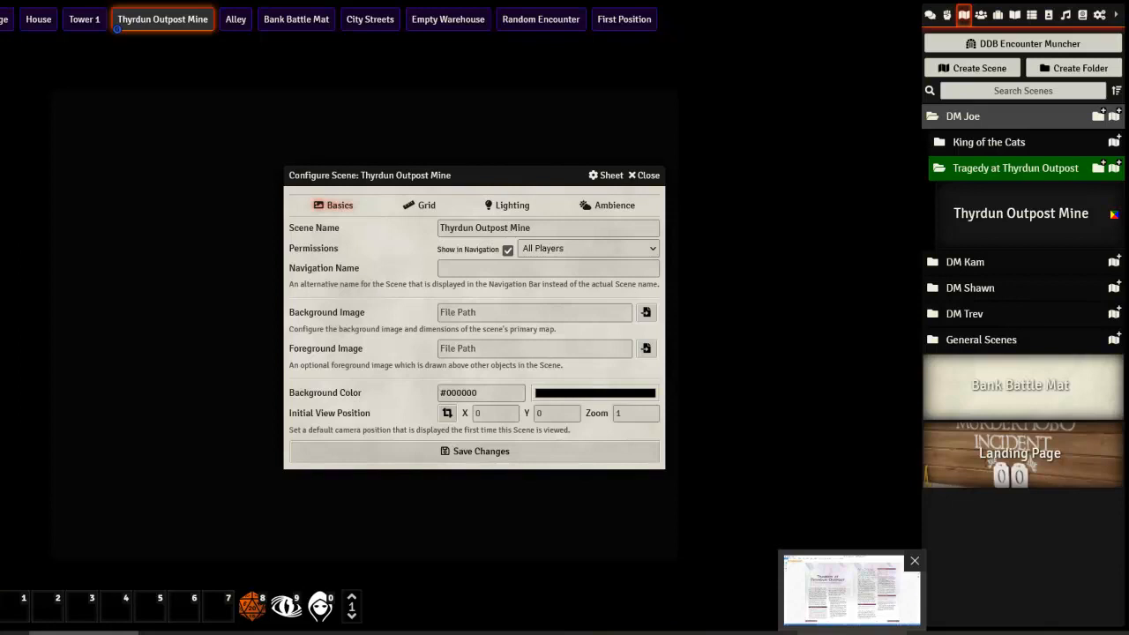
pyautogui.click(851, 589)
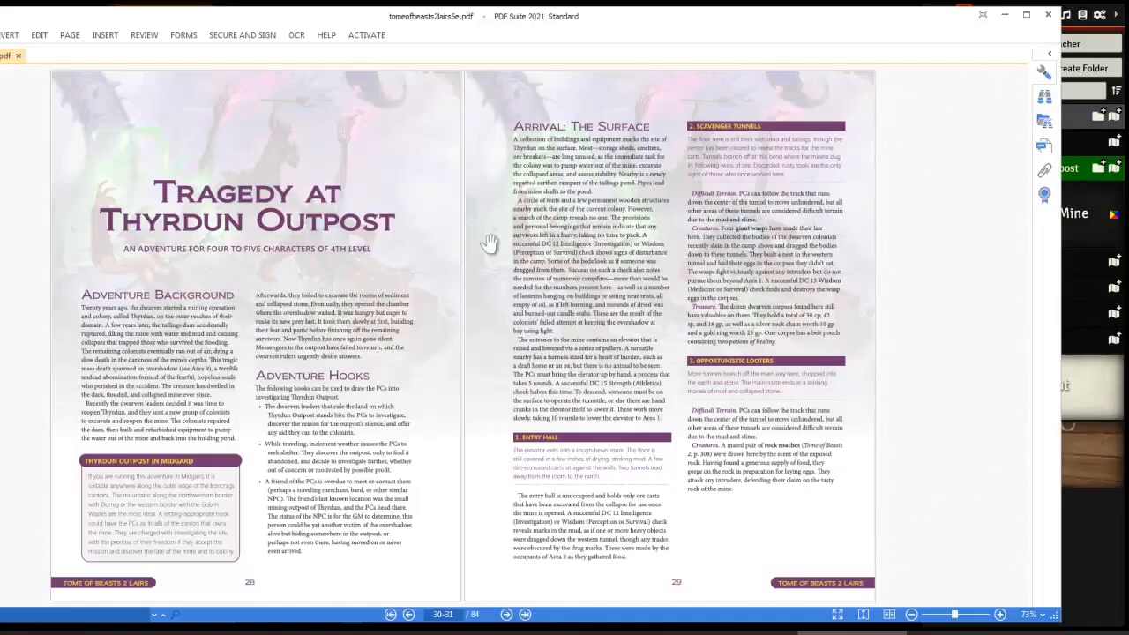
pyautogui.scroll(-1, 670, 260)
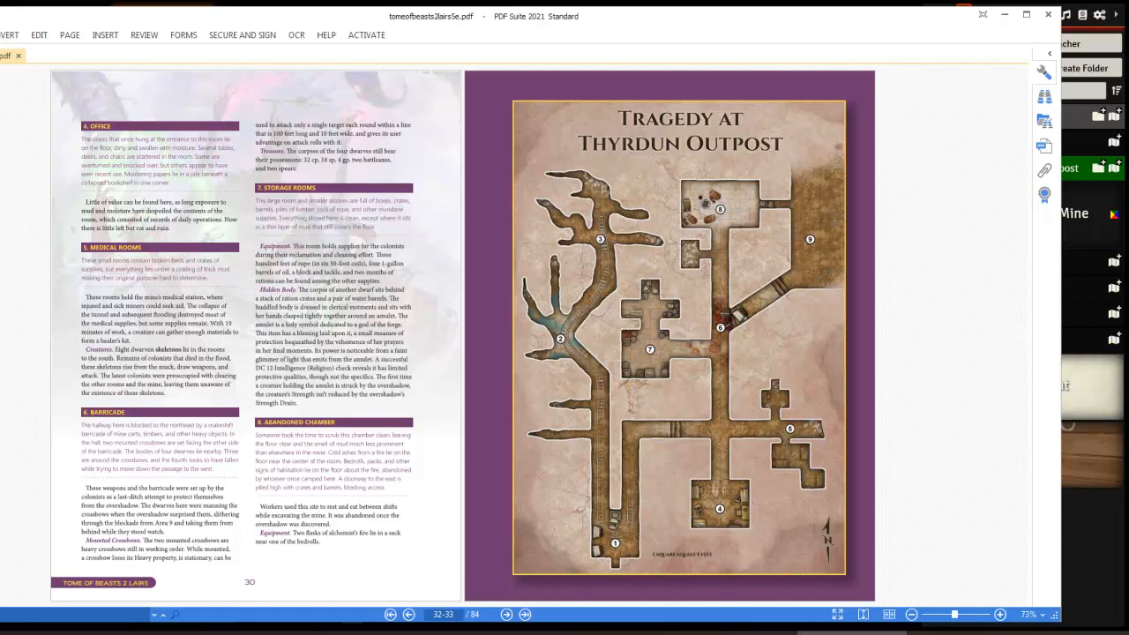
pyautogui.click(0, 35)
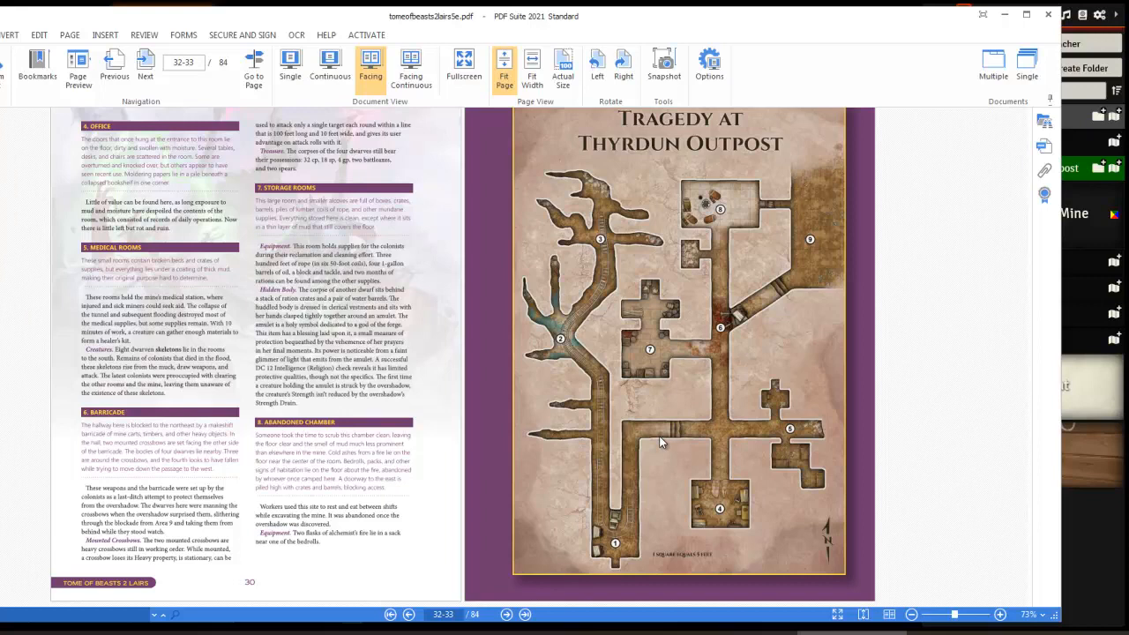
pyautogui.click(664, 320)
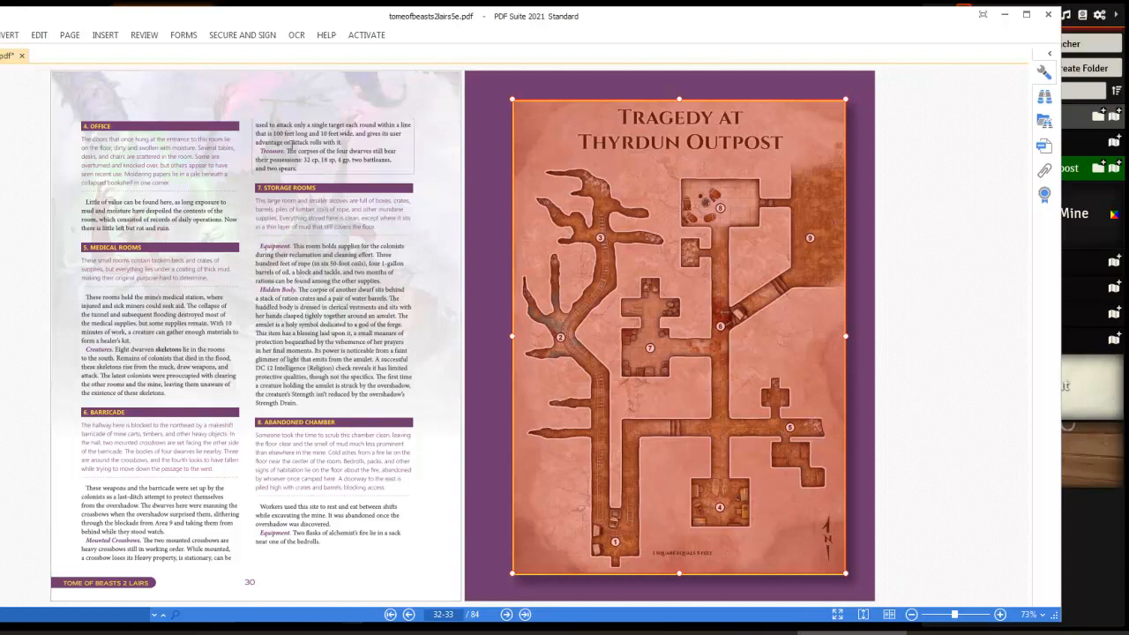
# Step: Copy the selected Tragedy at Thyrdun Outpost map image and open Paint
pyautogui.rightClick(645, 216)
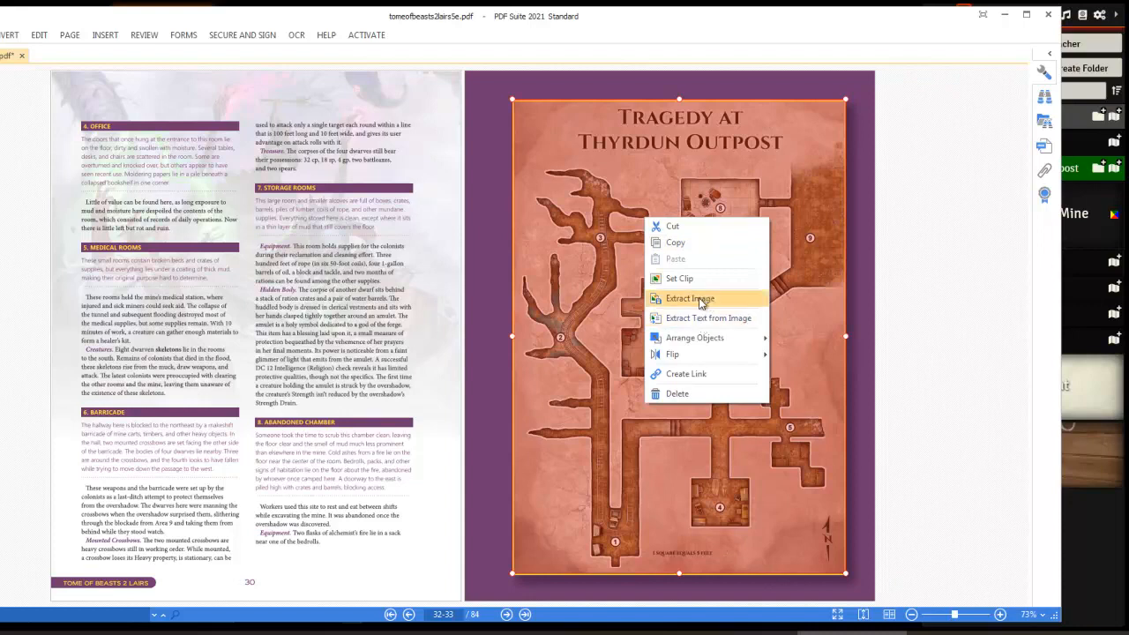
pyautogui.click(681, 246)
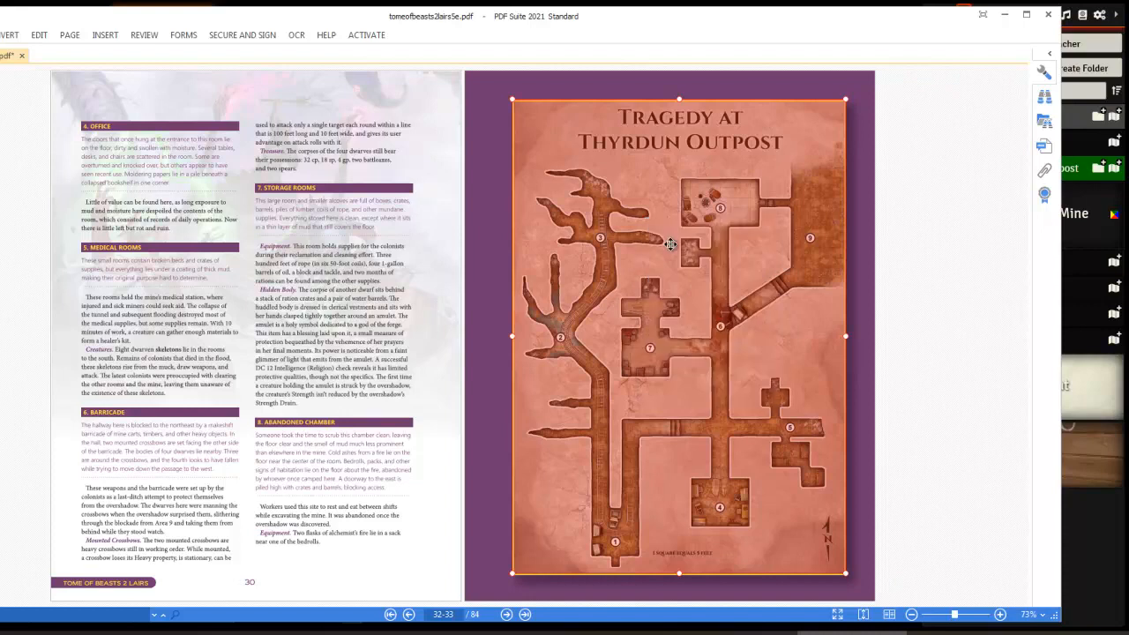
pyautogui.press('super')
pyautogui.write('paint')
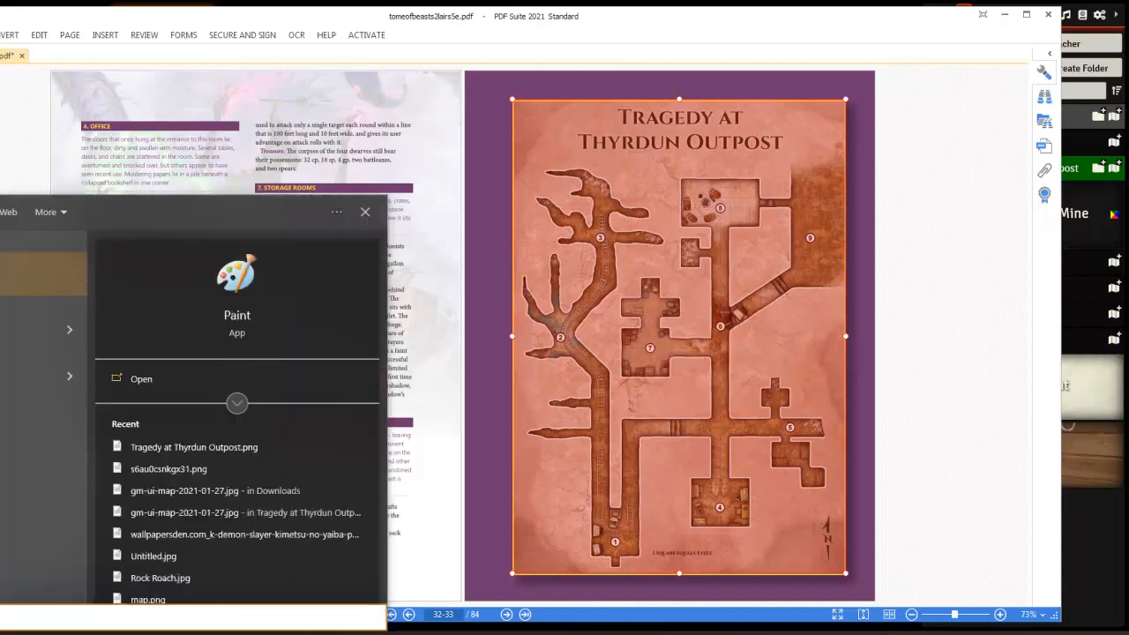
pyautogui.click(246, 257)
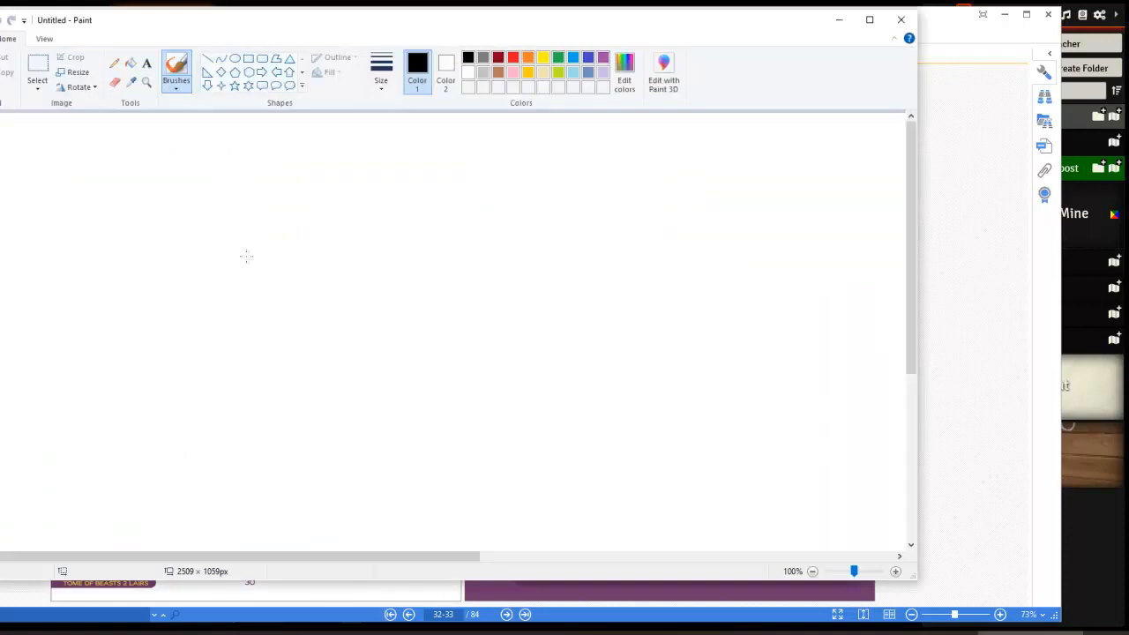
# Step: Paste the copied map onto the oversized blank canvas and remove it again
pyautogui.hotkey('ctrl', 'v')
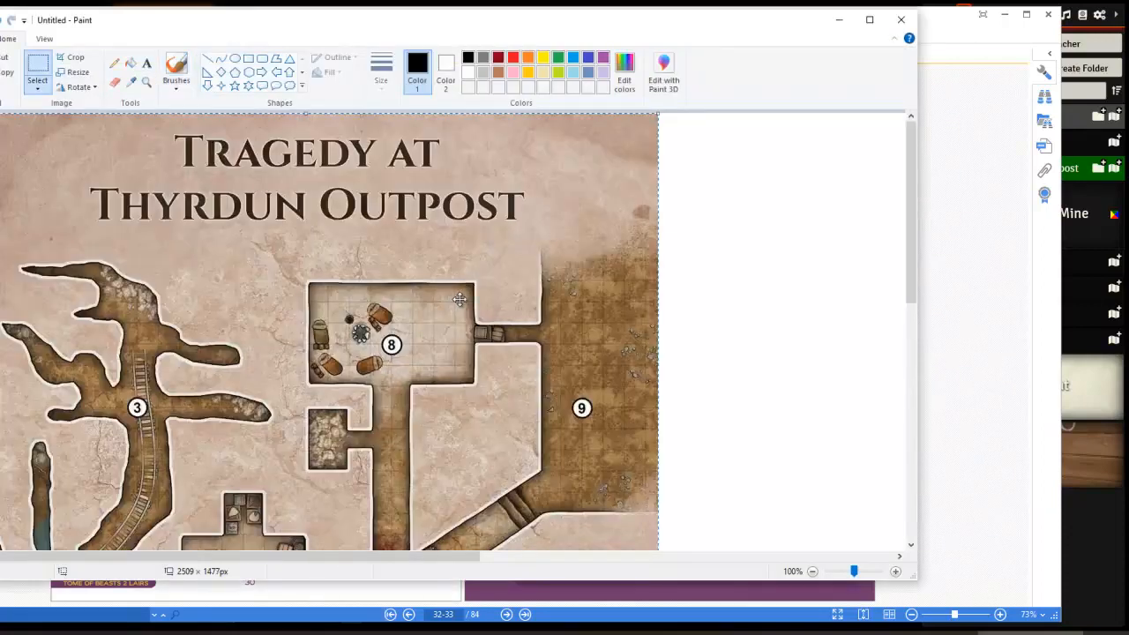
pyautogui.scroll(-10, 456, 300)
pyautogui.press('Delete')
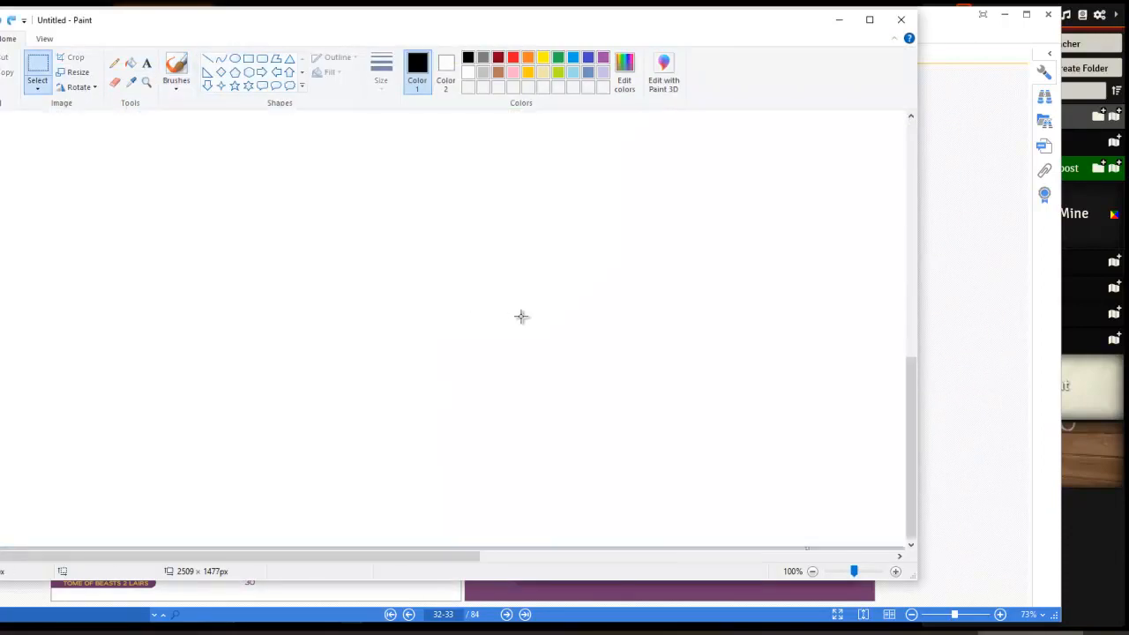
# Step: Shrink the blank canvas to 57 × 42 px and paste the copied map so the canvas fits it
pyautogui.click(829, 557)
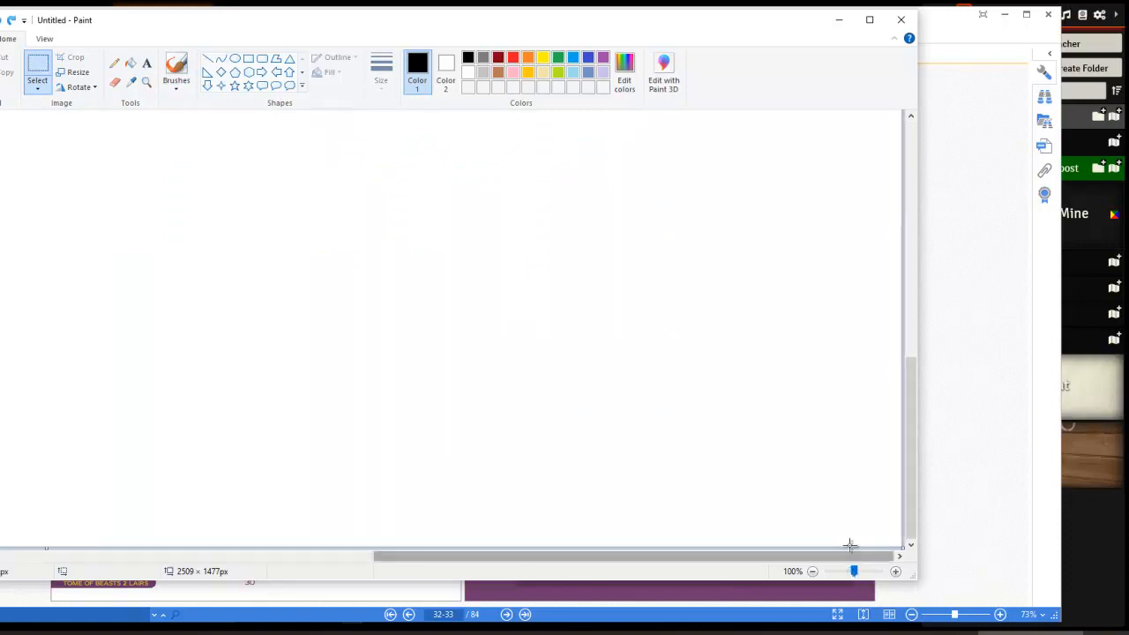
pyautogui.moveTo(903, 547); pyautogui.dragTo(10, 131)
pyautogui.scroll(-5, 285, 333)
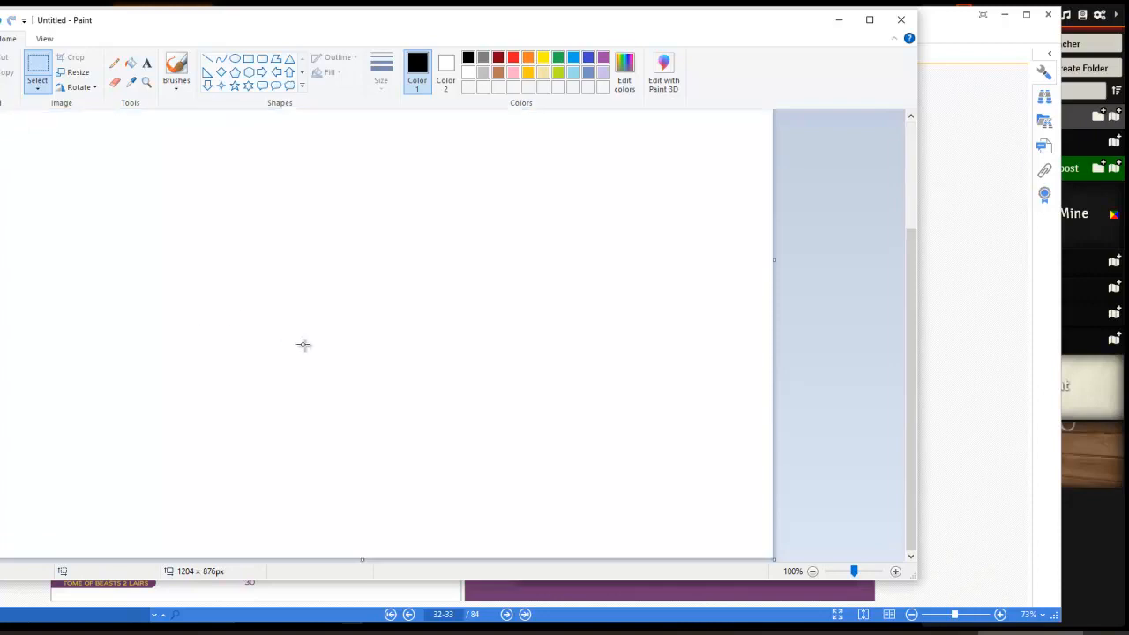
pyautogui.moveTo(774, 557); pyautogui.dragTo(65, 133)
pyautogui.moveTo(65, 285); pyautogui.dragTo(1, 150)
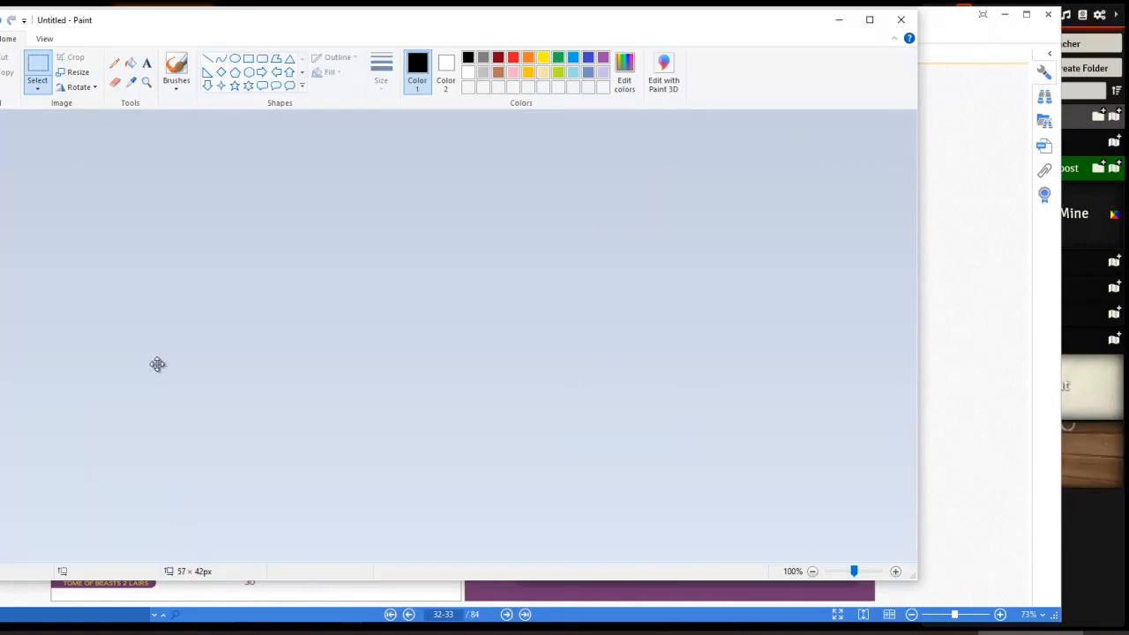
pyautogui.hotkey('ctrl', 'v')
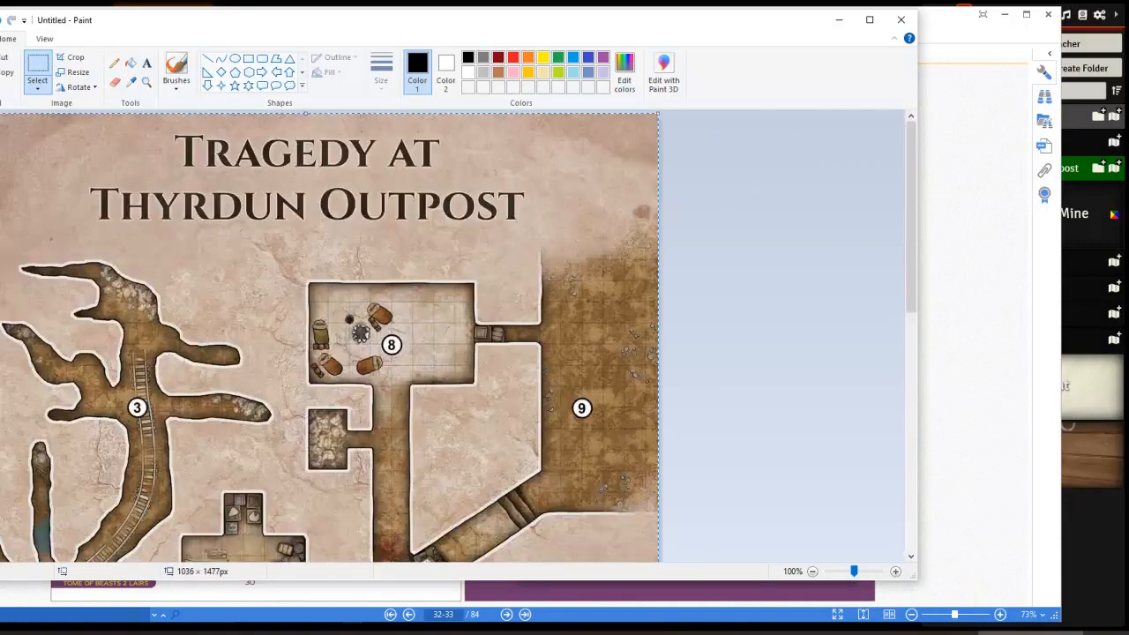
pyautogui.hotkey('ctrl', 's')
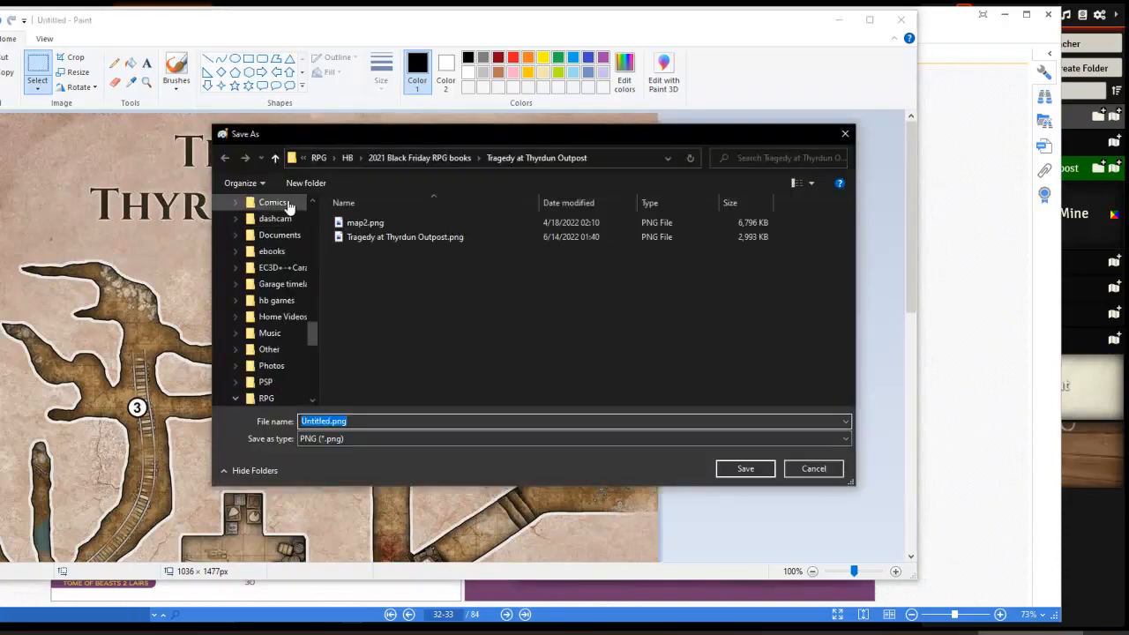
pyautogui.press('Escape')
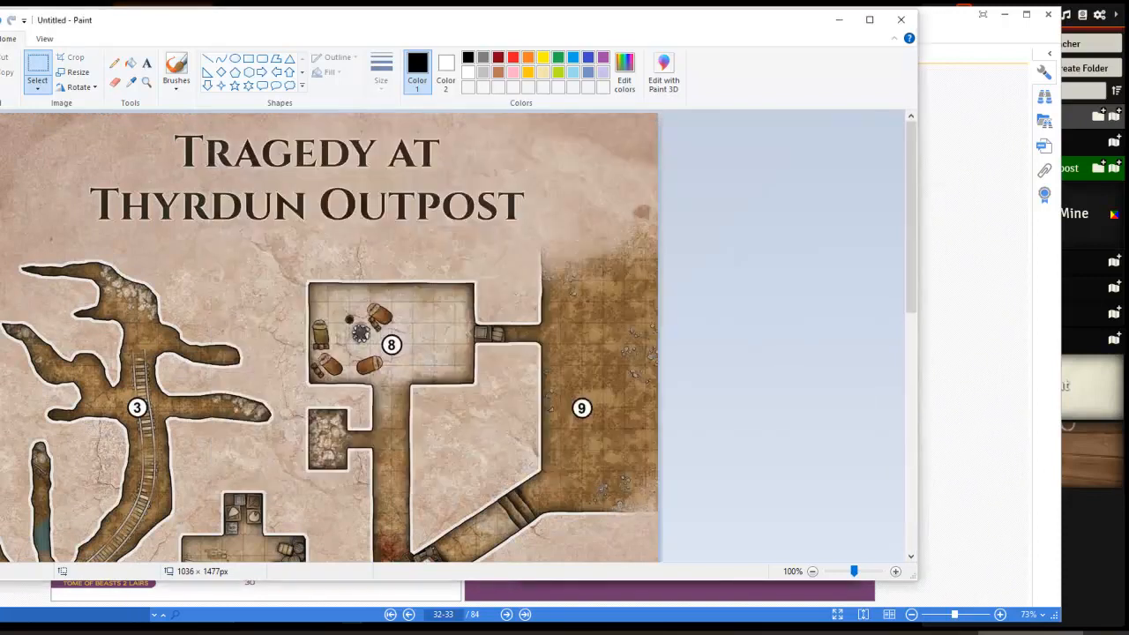
pyautogui.hotkey('ctrl', 's')
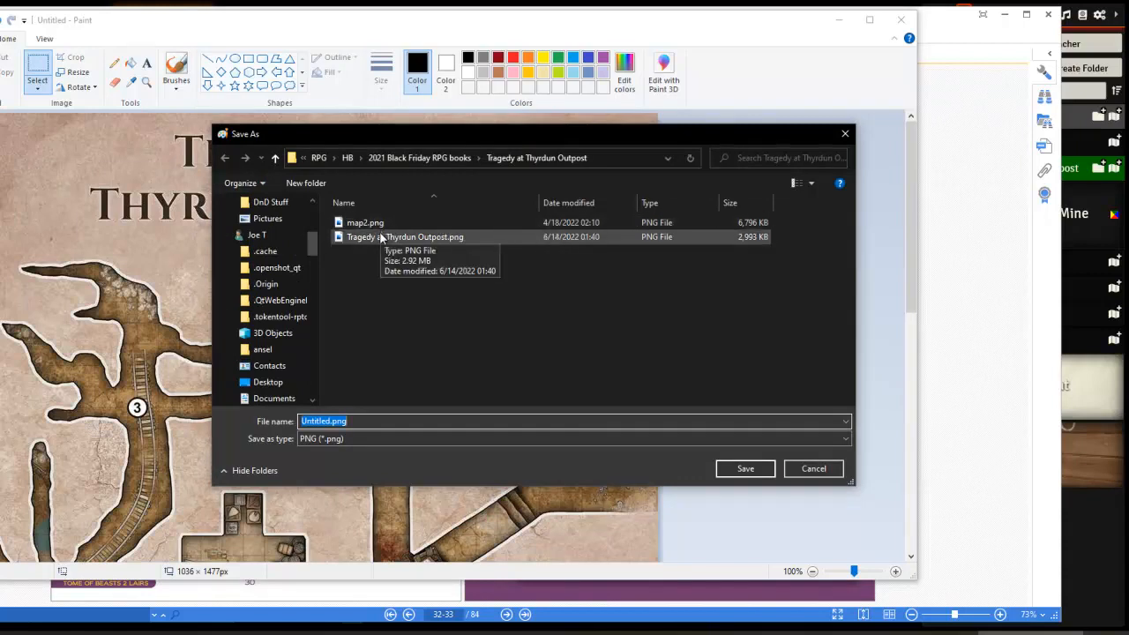
pyautogui.press('Escape')
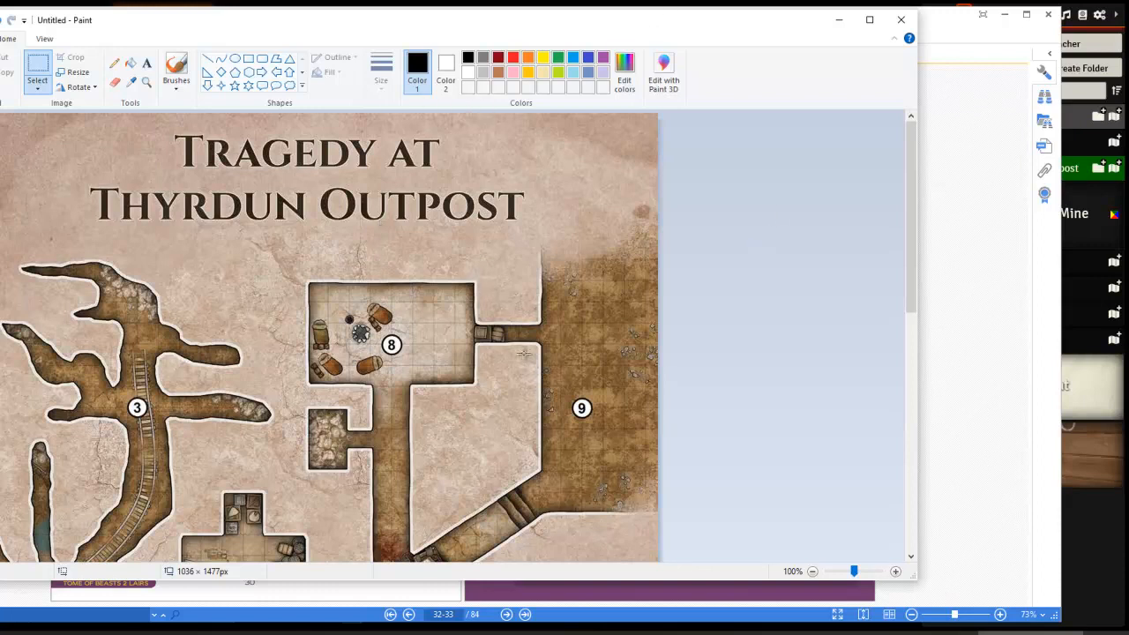
# Step: Examine the pasted map's grid lines and rooms for a clearly visible grid square
pyautogui.scroll(-3, 525, 357)
pyautogui.scroll(2, 535, 371)
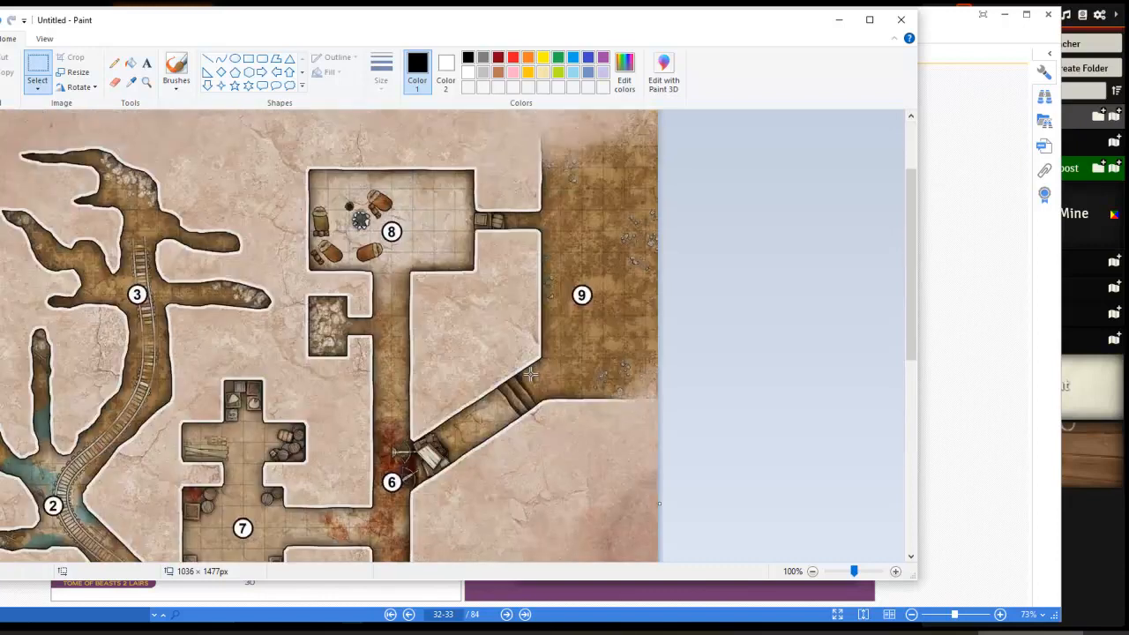
pyautogui.scroll(-3, 527, 366)
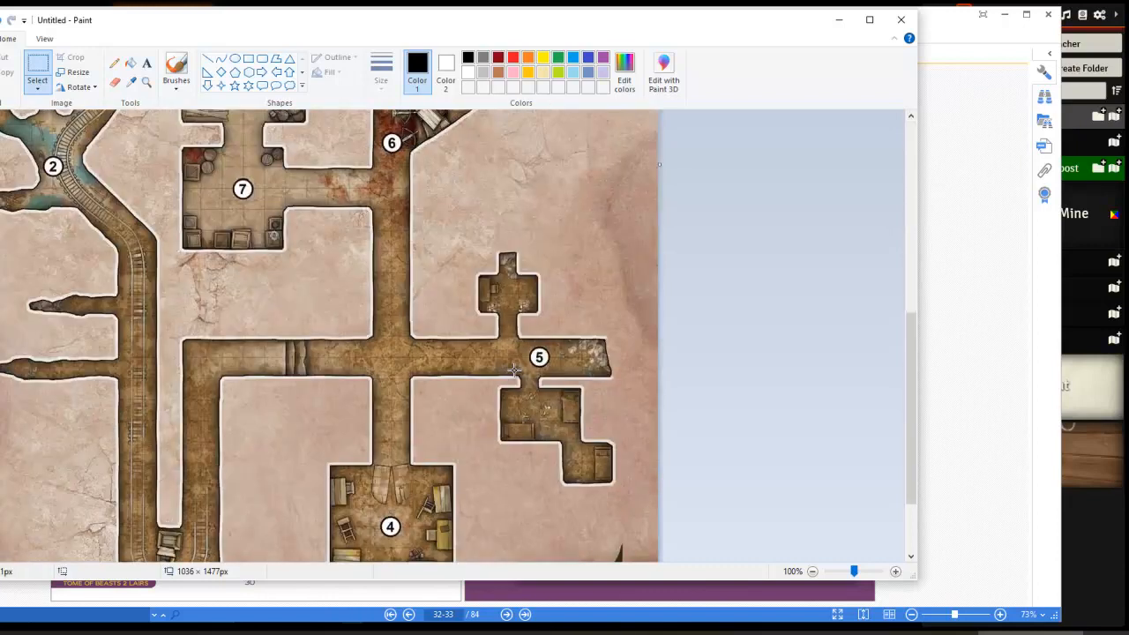
pyautogui.scroll(3, 392, 275)
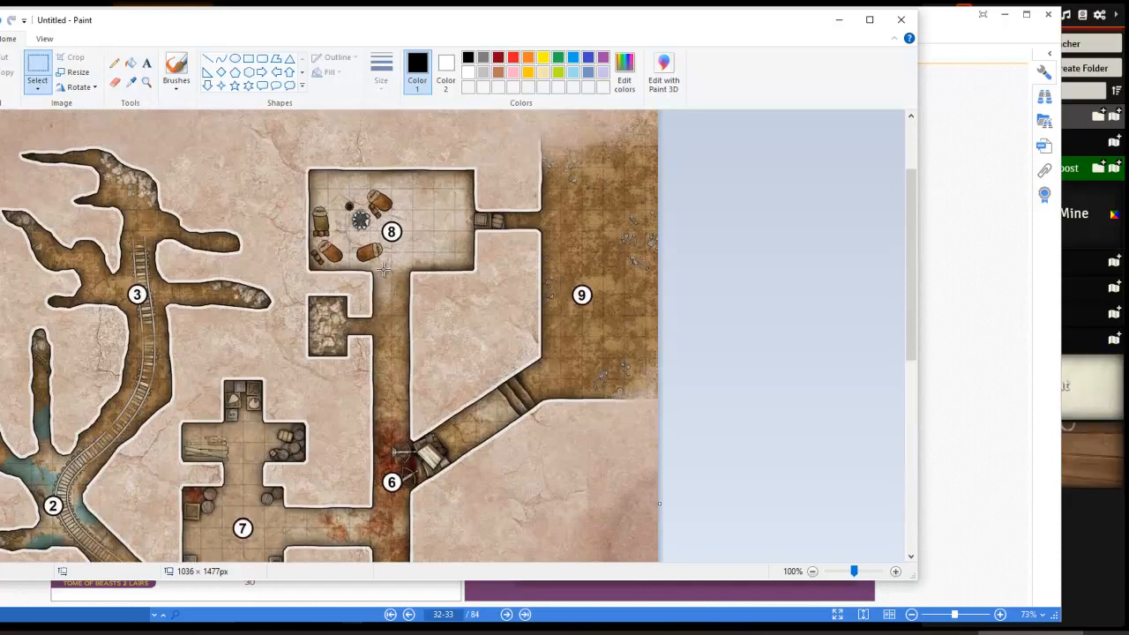
pyautogui.scroll(1, 383, 269)
pyautogui.scroll(-3, 364, 256)
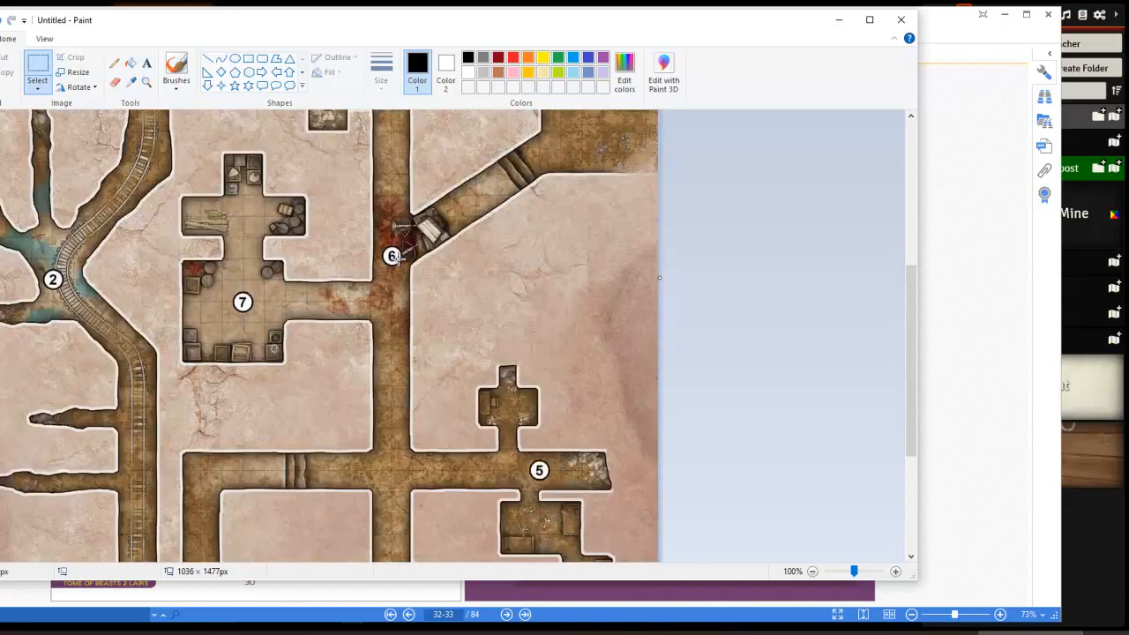
pyautogui.scroll(2, 398, 258)
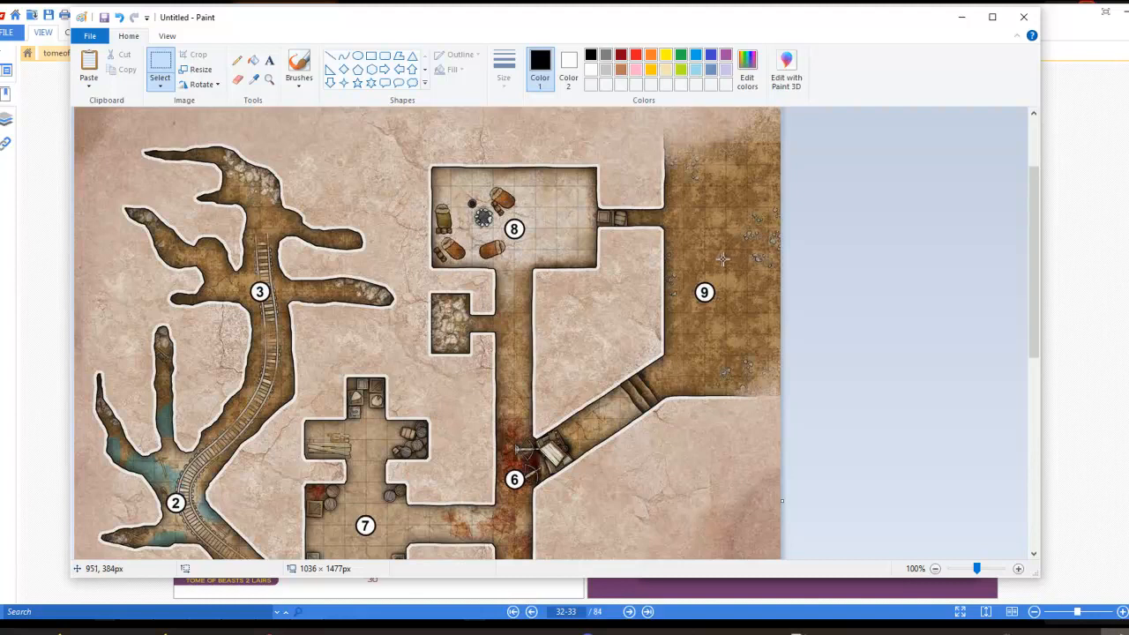
pyautogui.scroll(3, 595, 276)
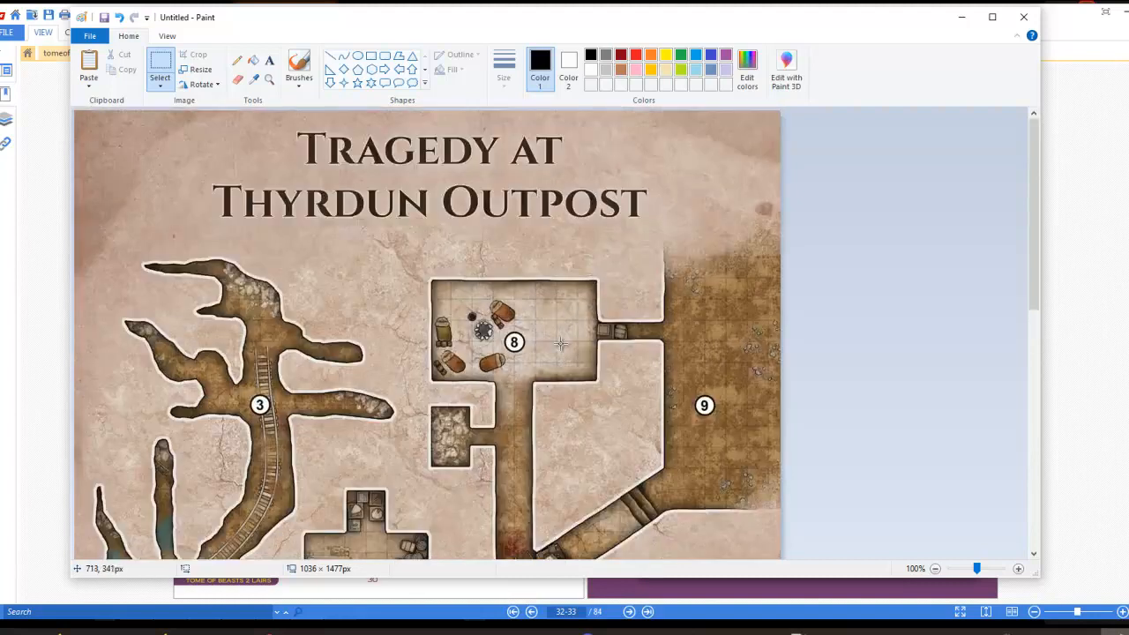
pyautogui.scroll(1, 561, 349)
# Step: Measure one grid square in room 8 with a rectangular selection at 200% zoom
pyautogui.scroll(-9, 669, 388)
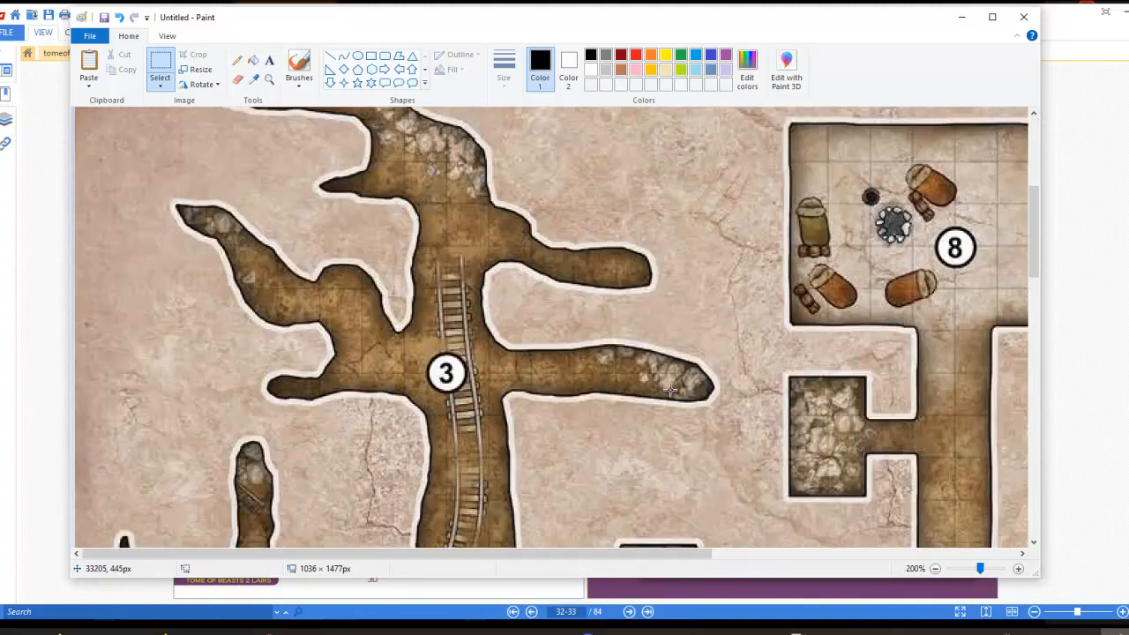
pyautogui.moveTo(622, 553); pyautogui.dragTo(931, 564)
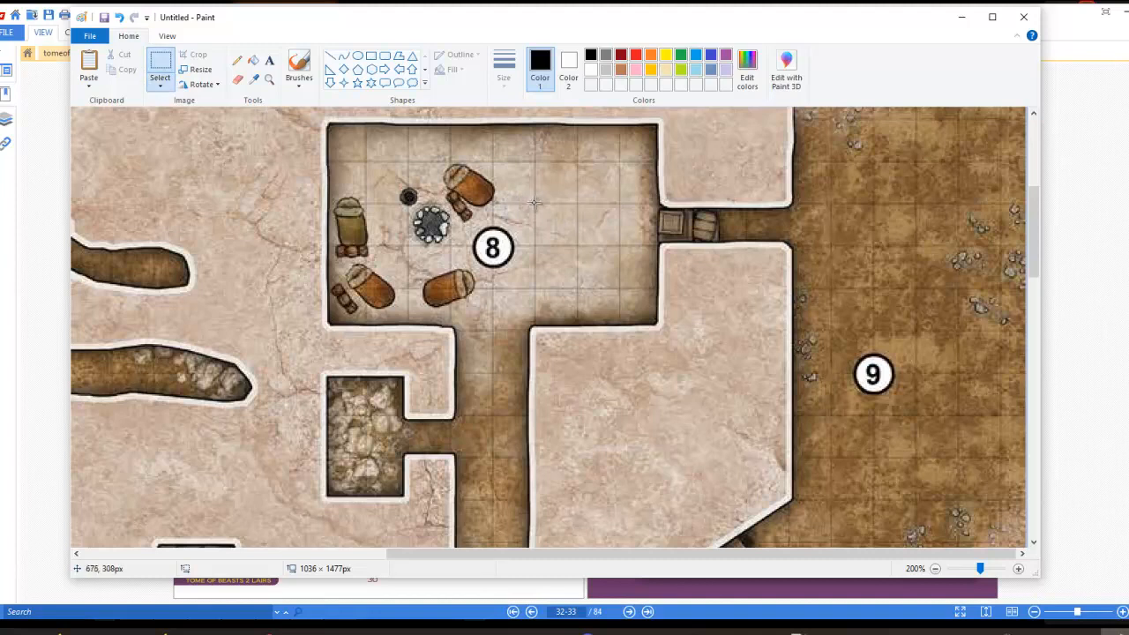
pyautogui.moveTo(536, 203); pyautogui.dragTo(579, 247)
pyautogui.moveTo(575, 241); pyautogui.dragTo(578, 243)
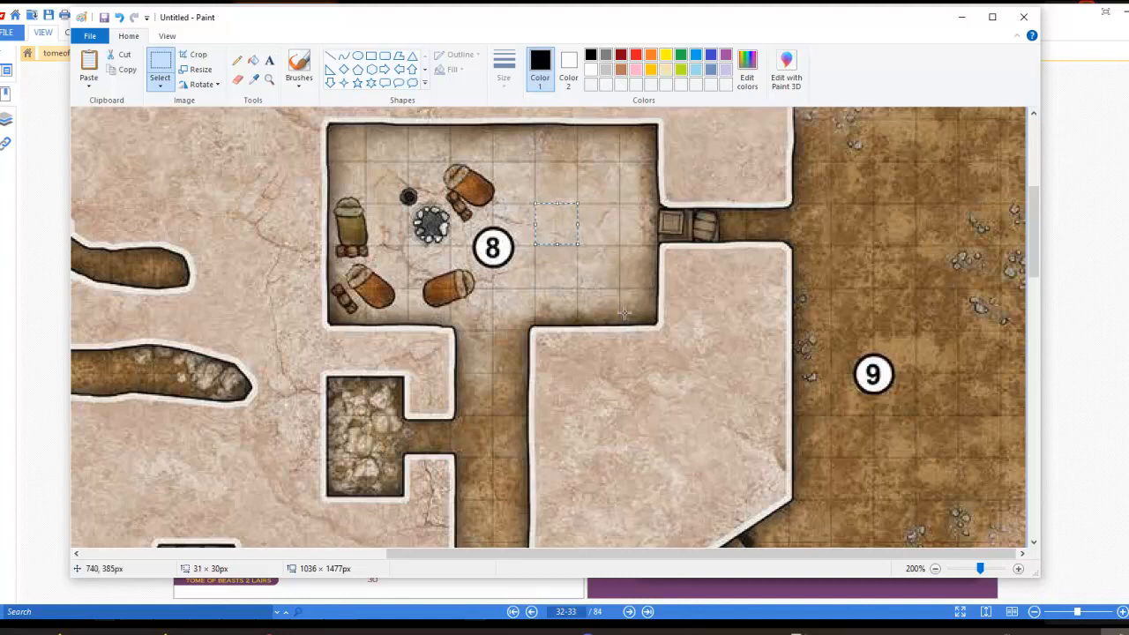
pyautogui.click(1062, 631)
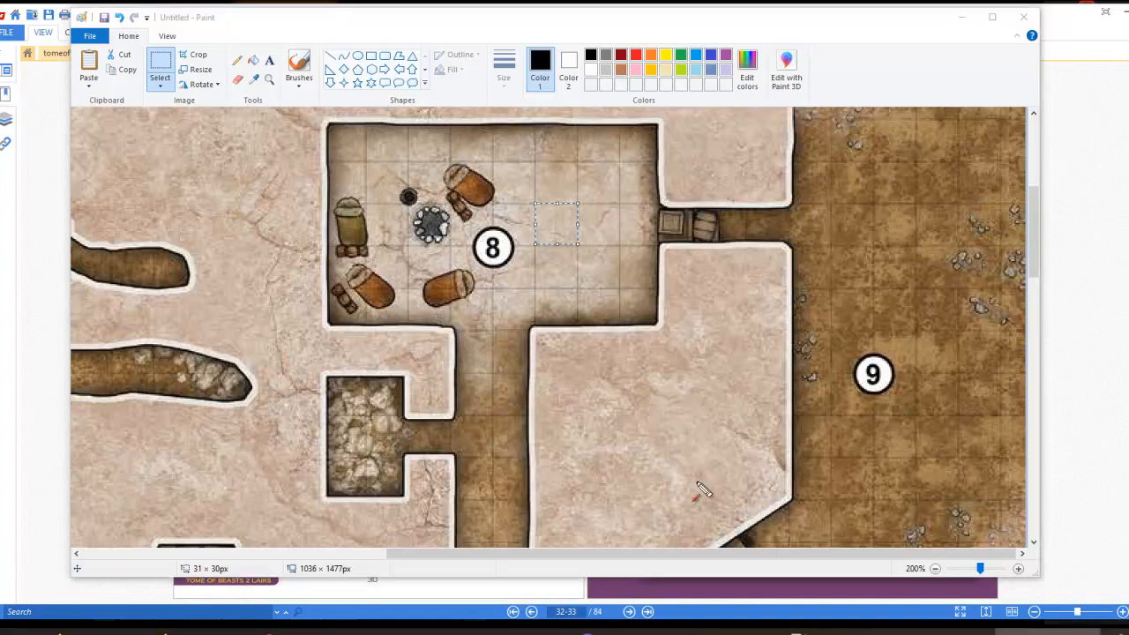
pyautogui.moveTo(551, 245)
pyautogui.mouseDown()
pyautogui.moveTo(277, 466)
pyautogui.moveTo(221, 542)
pyautogui.moveTo(224, 566)
pyautogui.mouseUp()
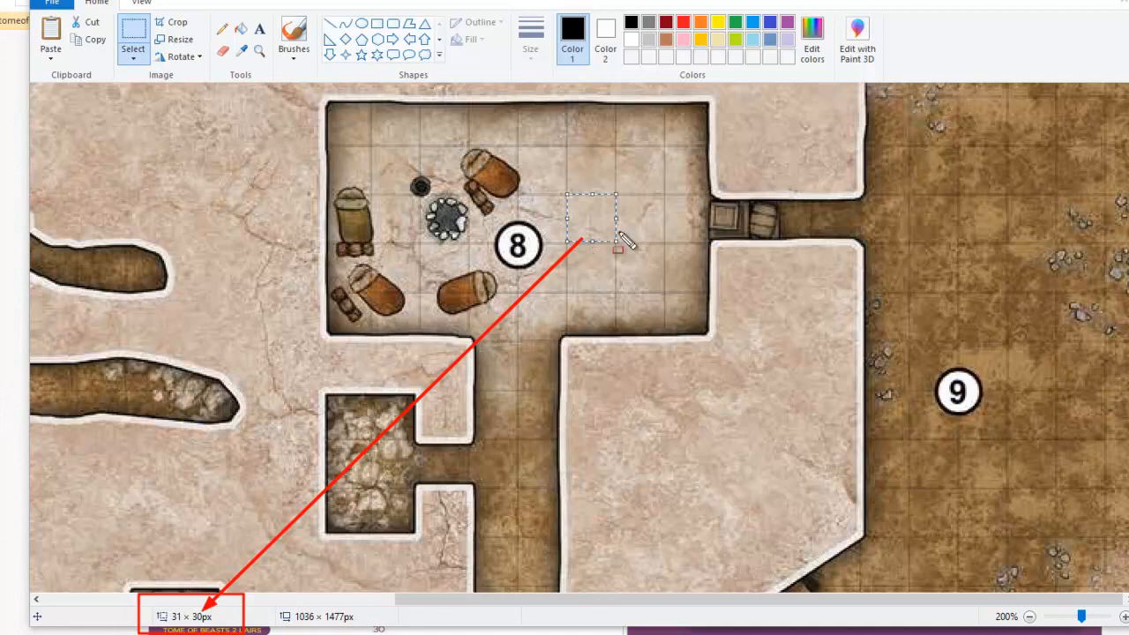
# Step: Remeasure a grid square in room 8 with a selection at 400% zoom, and close Paint without saving
pyautogui.scroll(3, 591, 243)
pyautogui.scroll(1, 603, 337)
pyautogui.scroll(1, 613, 515)
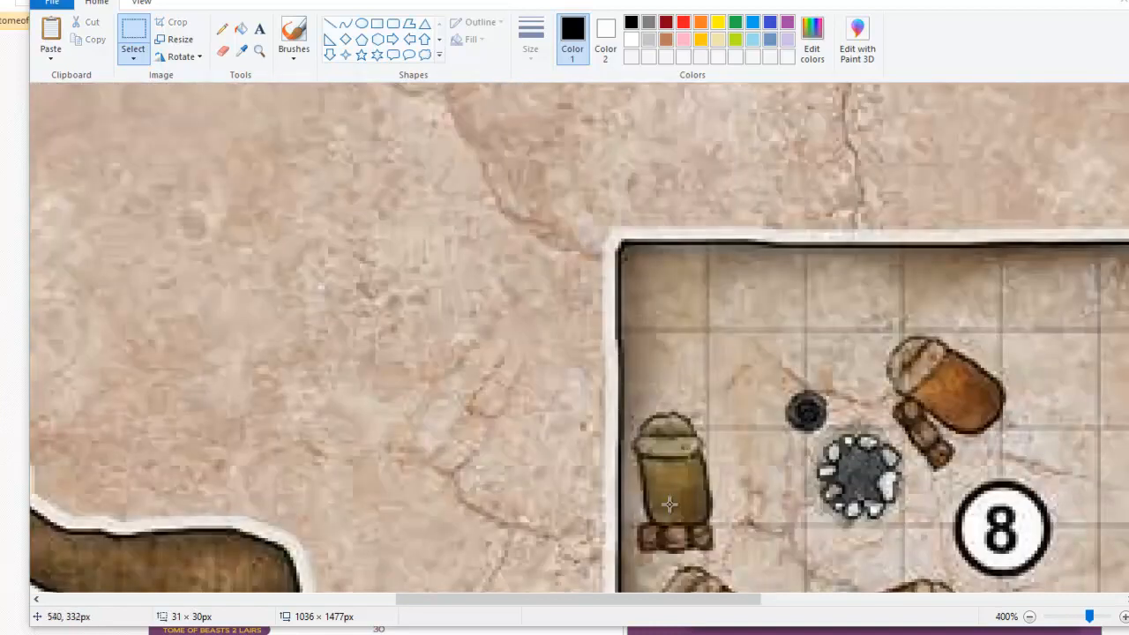
pyautogui.scroll(-1, 647, 547)
pyautogui.moveTo(625, 600); pyautogui.dragTo(814, 600)
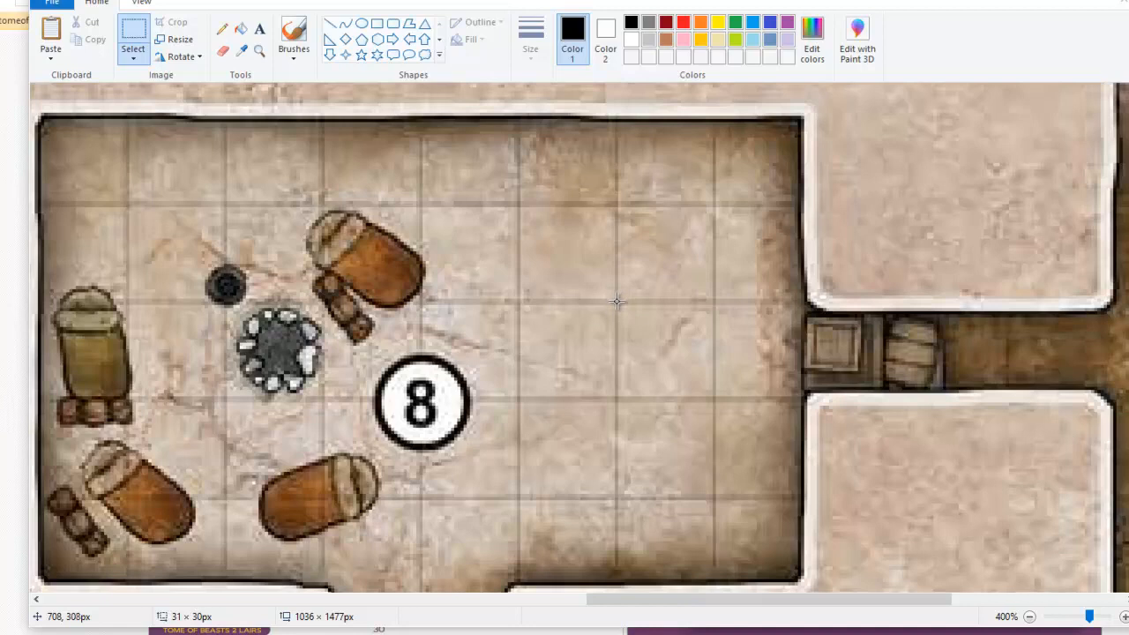
pyautogui.moveTo(617, 301); pyautogui.dragTo(713, 397)
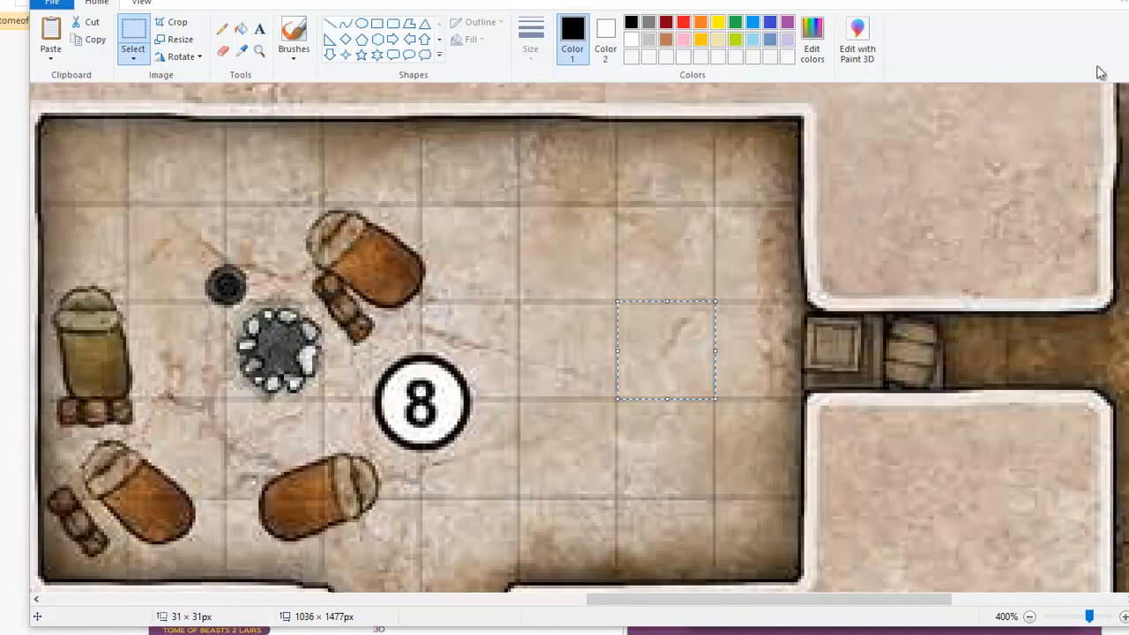
pyautogui.click(1127, 1)
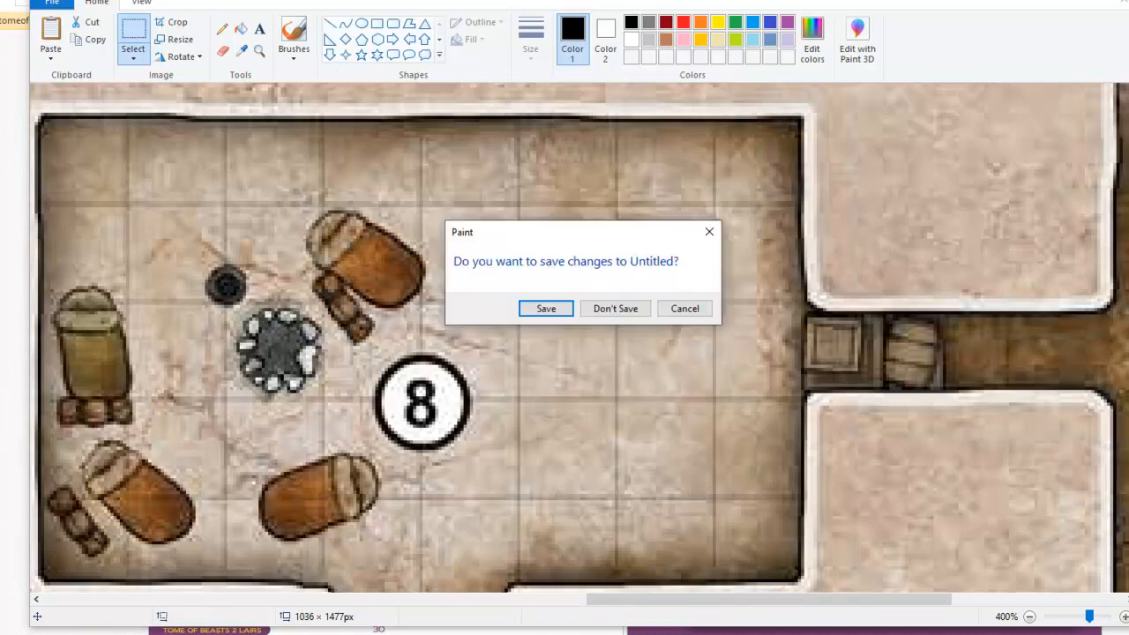
pyautogui.click(614, 309)
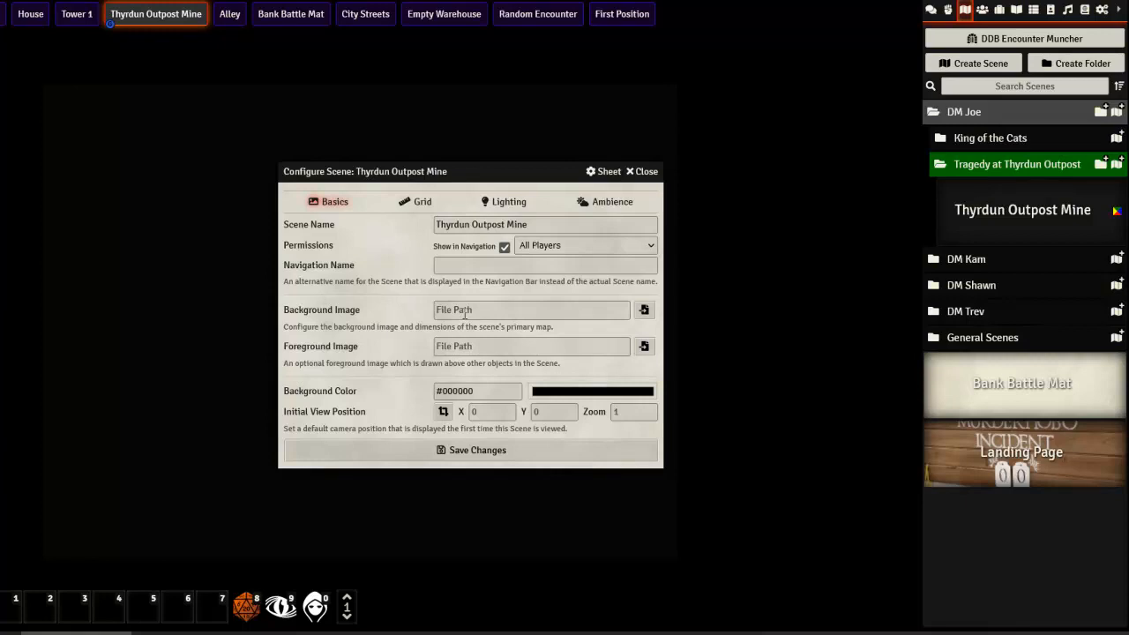
# Step: Browse the background image storage to the Maps folder inside this scene's DM folder under assets
pyautogui.click(643, 310)
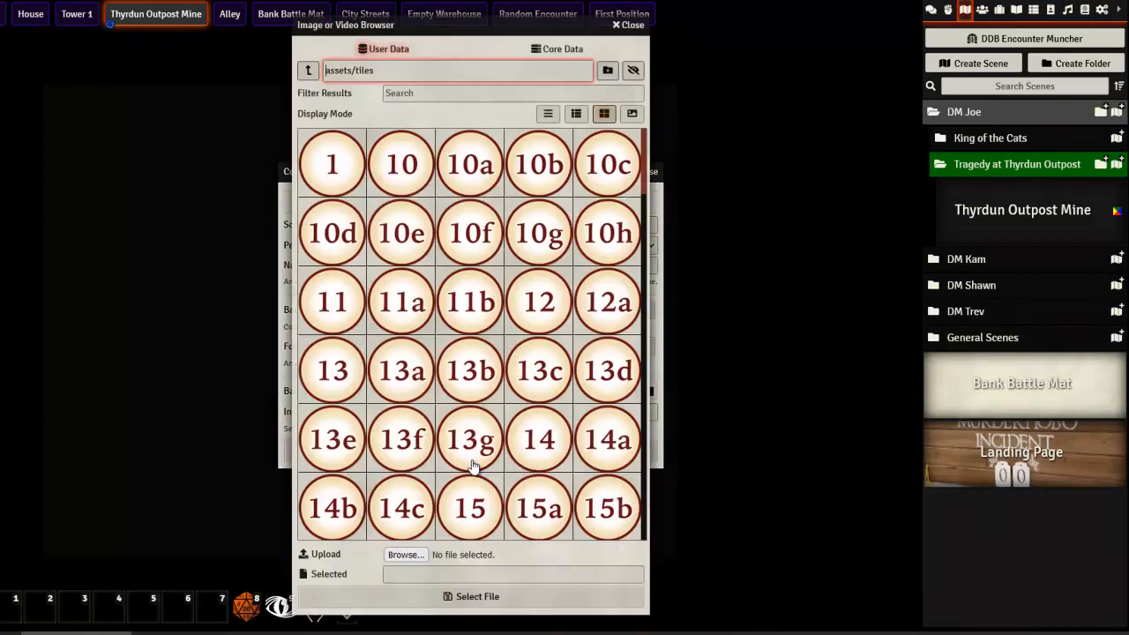
pyautogui.click(317, 68)
pyautogui.click(317, 68)
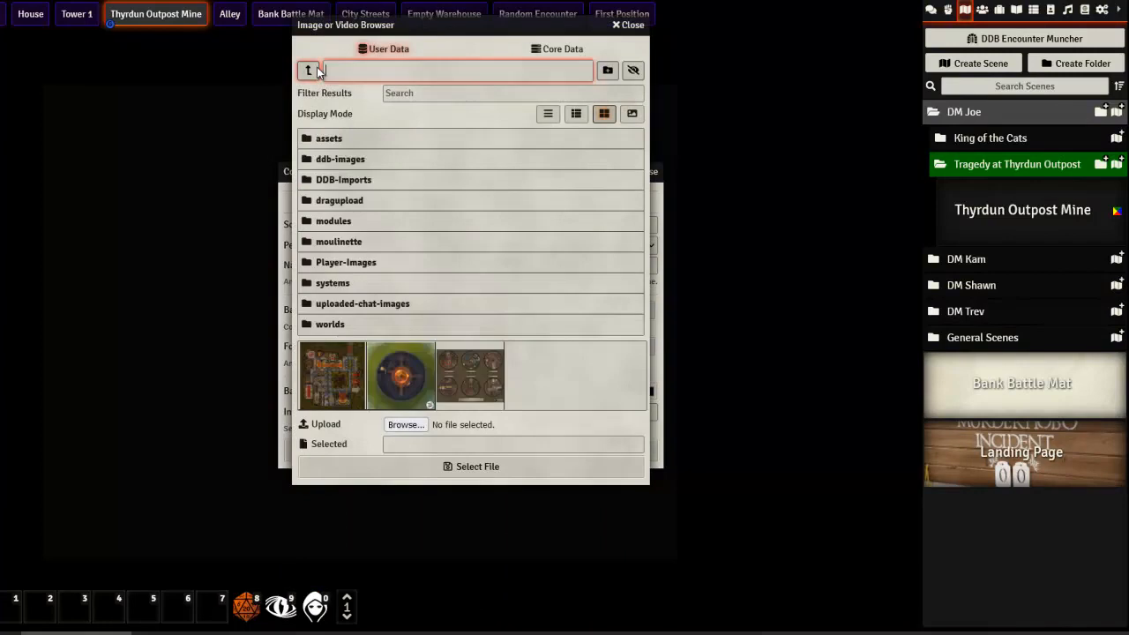
pyautogui.click(329, 141)
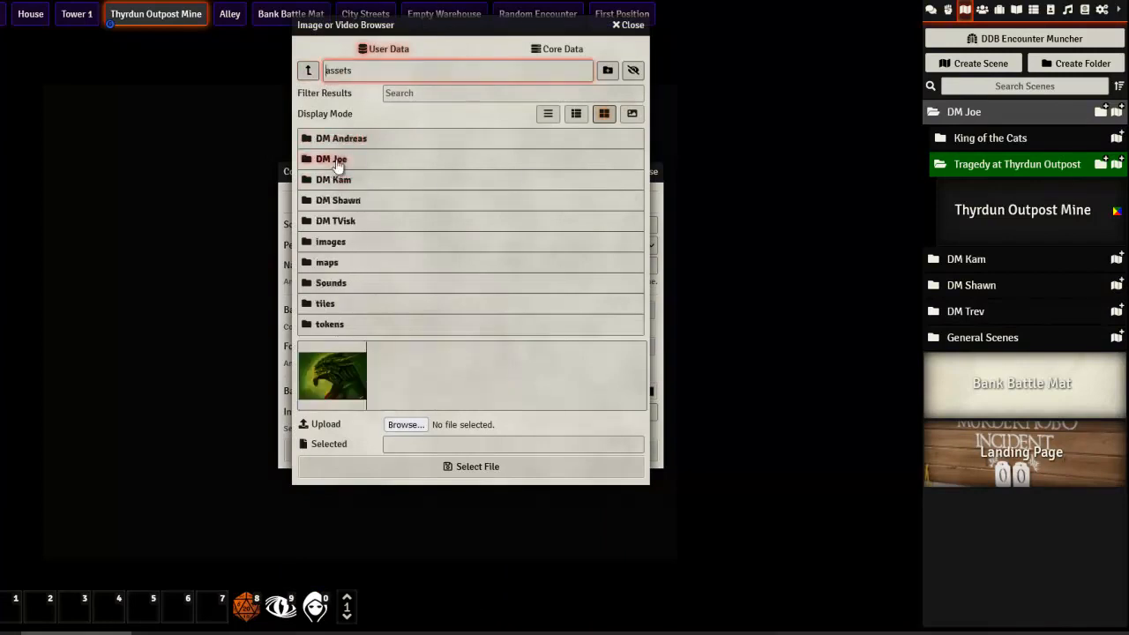
pyautogui.click(333, 160)
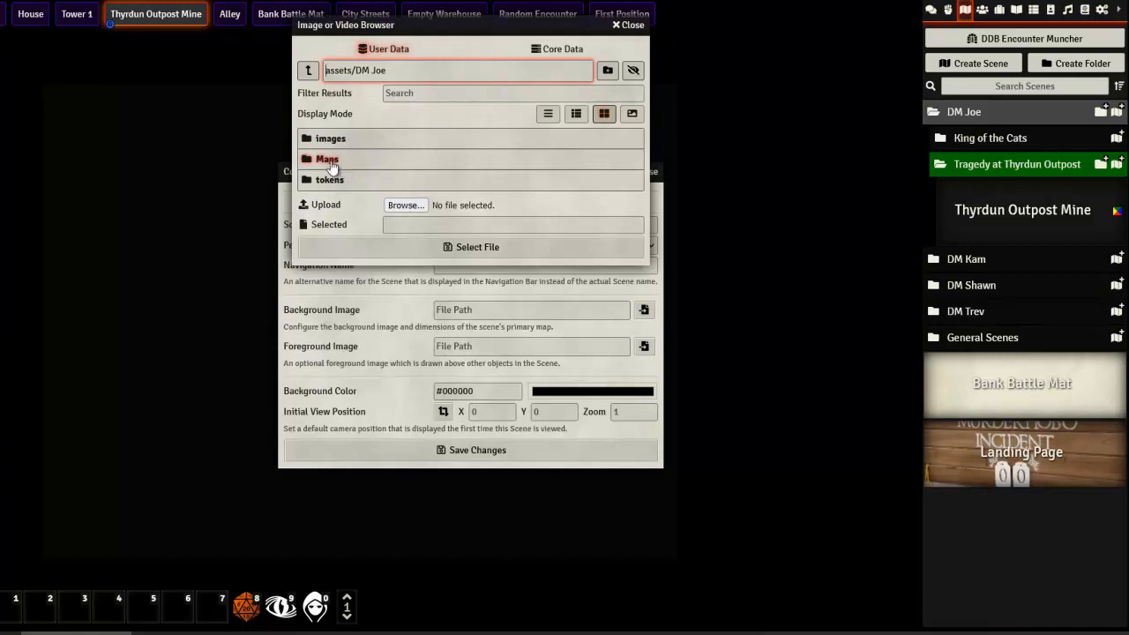
pyautogui.click(339, 162)
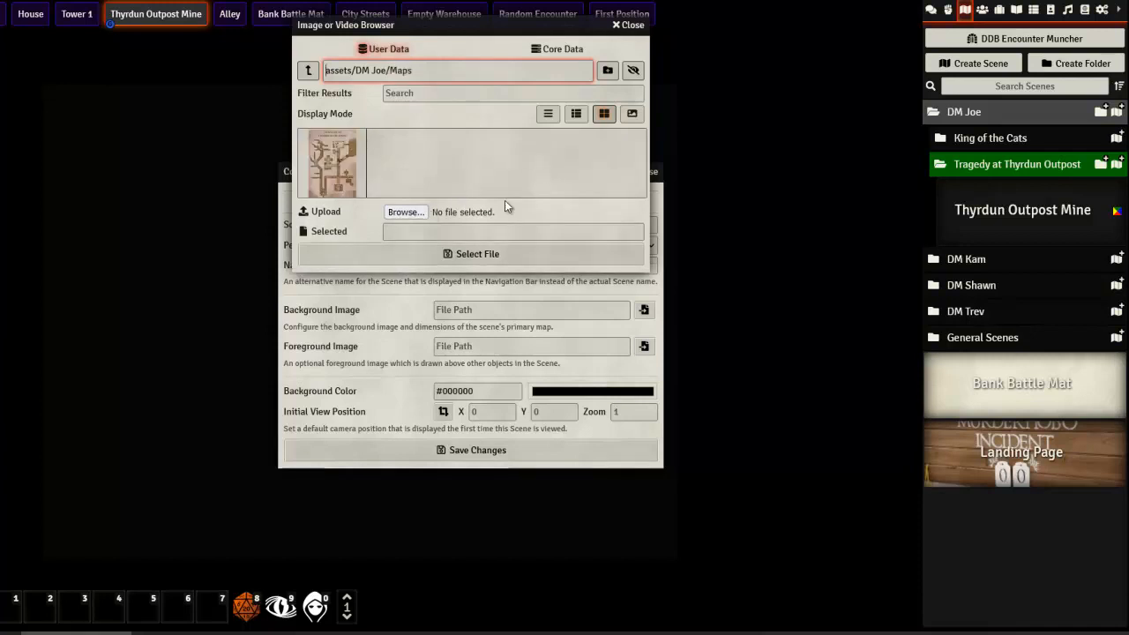
# Step: Upload Tragedy at Thyrdun Outpost.png to the Maps folder and choose it as the scene's background image
pyautogui.click(411, 213)
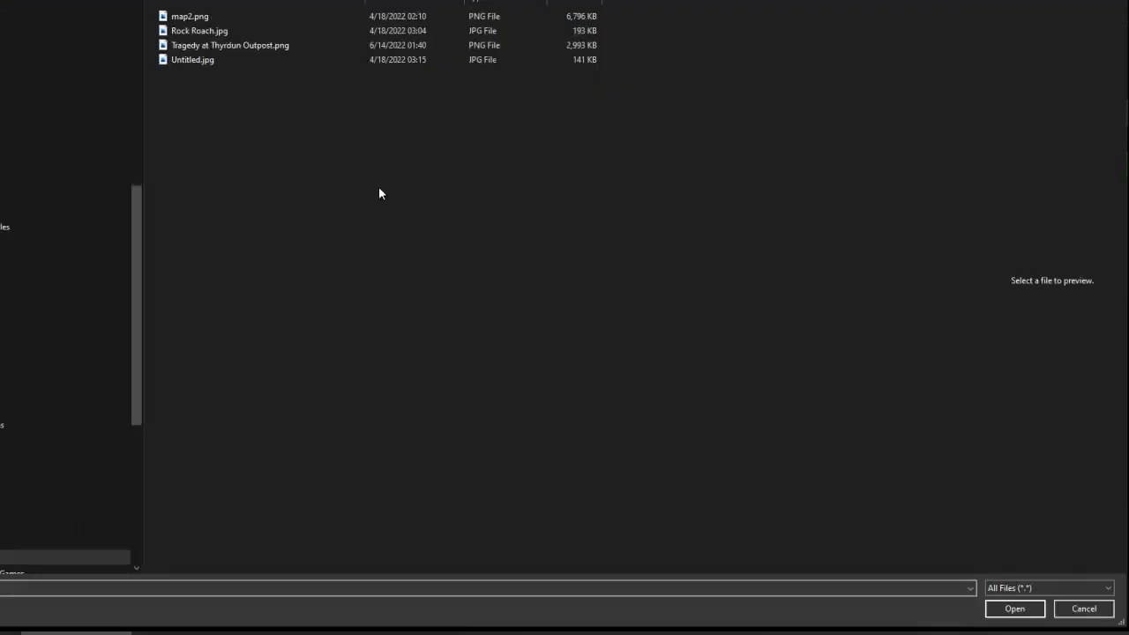
pyautogui.click(271, 45)
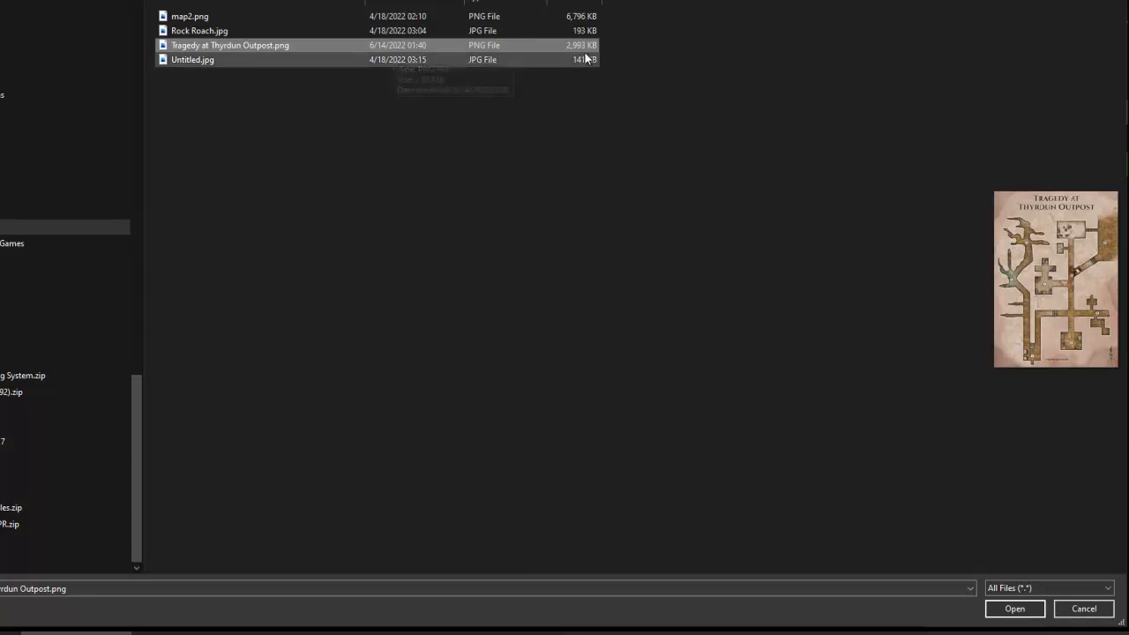
pyautogui.press('Return')
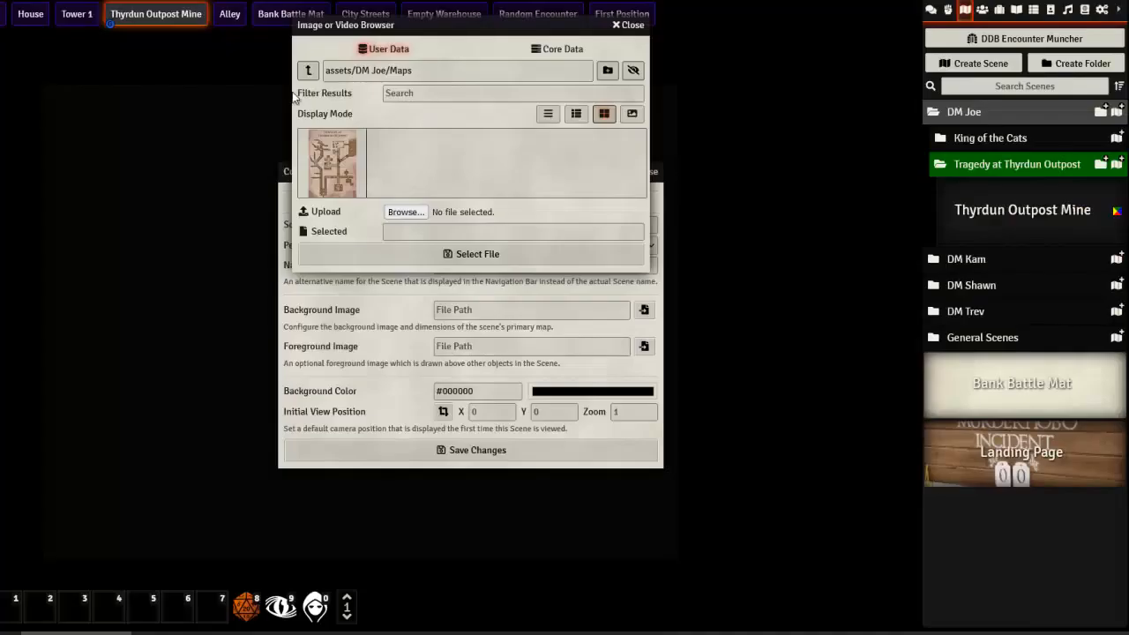
pyautogui.click(346, 161)
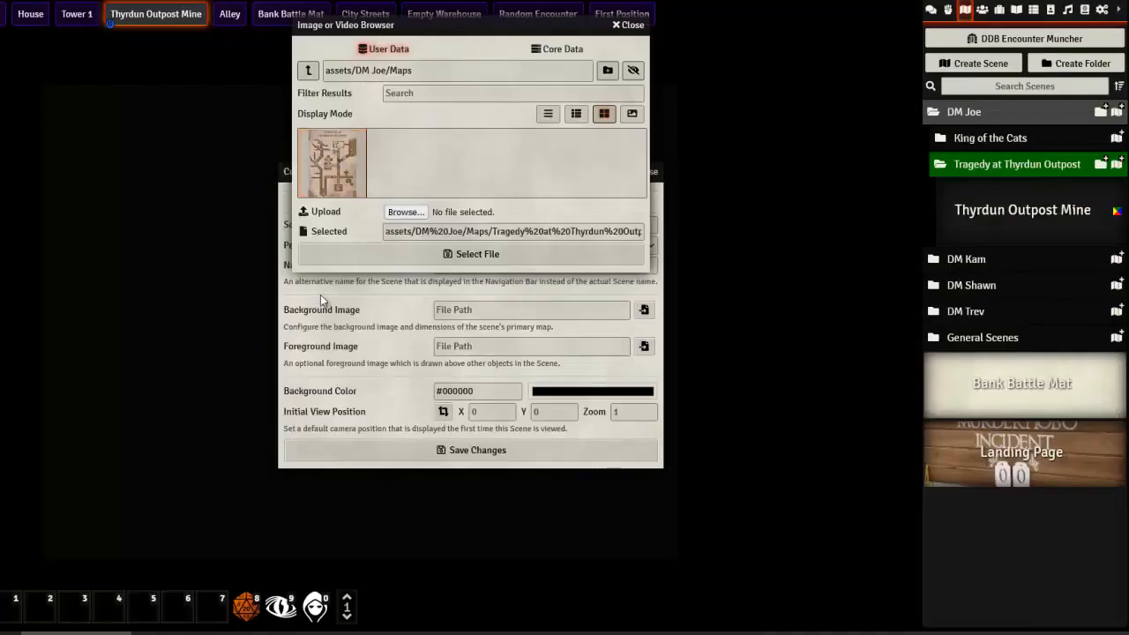
pyautogui.click(427, 255)
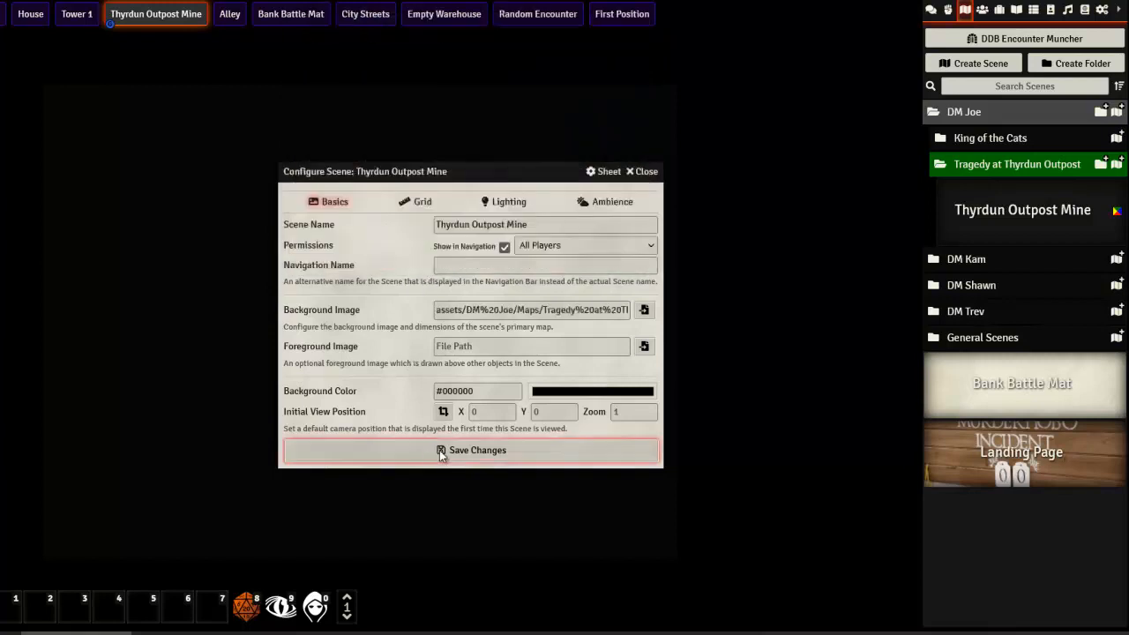
# Step: Save the scene's background image, check the grid settings, and accept the change of scene dimensions
pyautogui.click(410, 450)
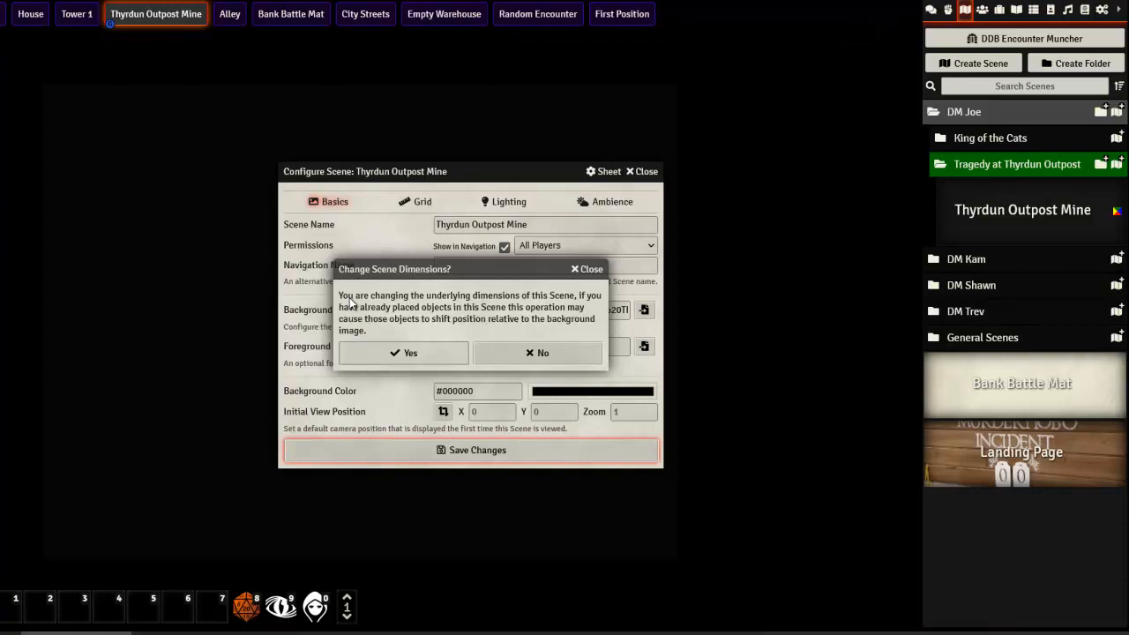
pyautogui.moveTo(479, 260); pyautogui.dragTo(193, 246)
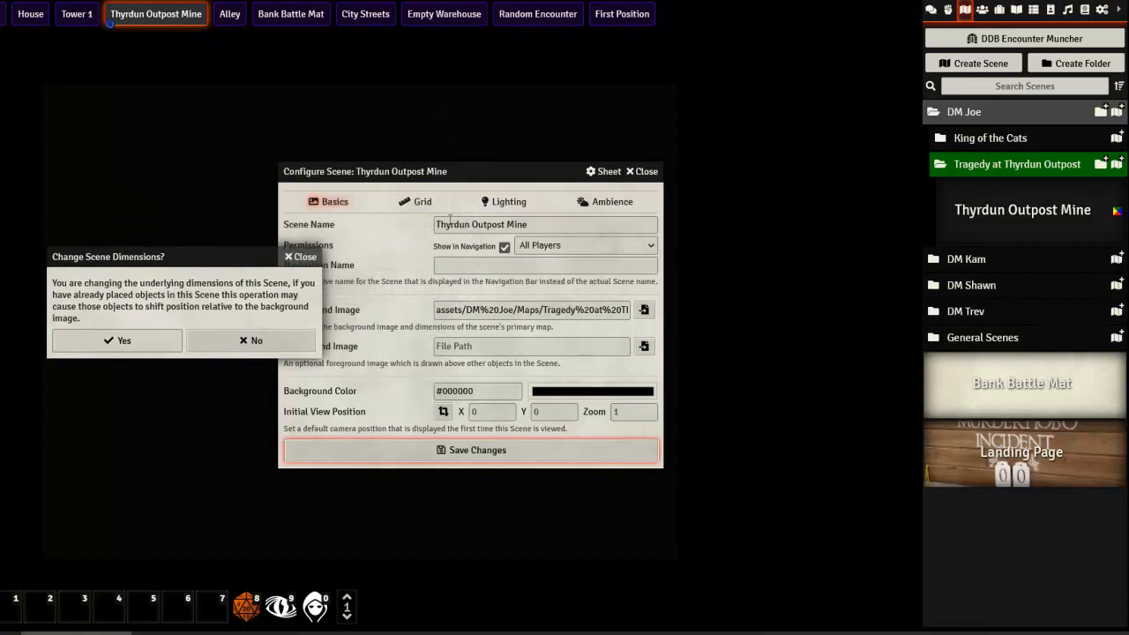
pyautogui.click(415, 202)
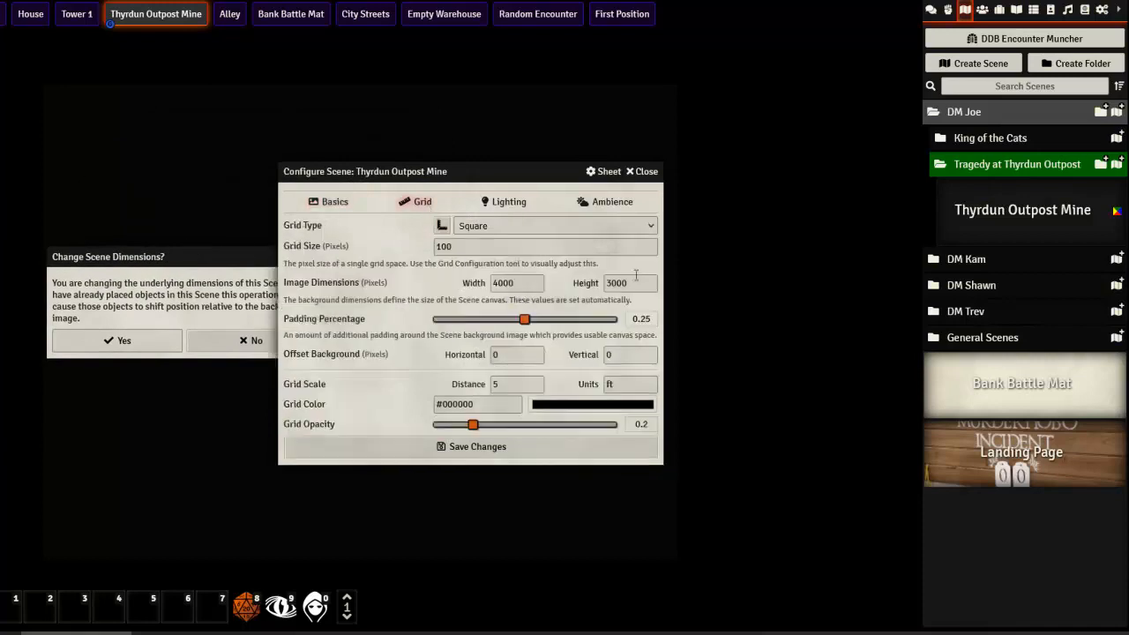
pyautogui.click(177, 284)
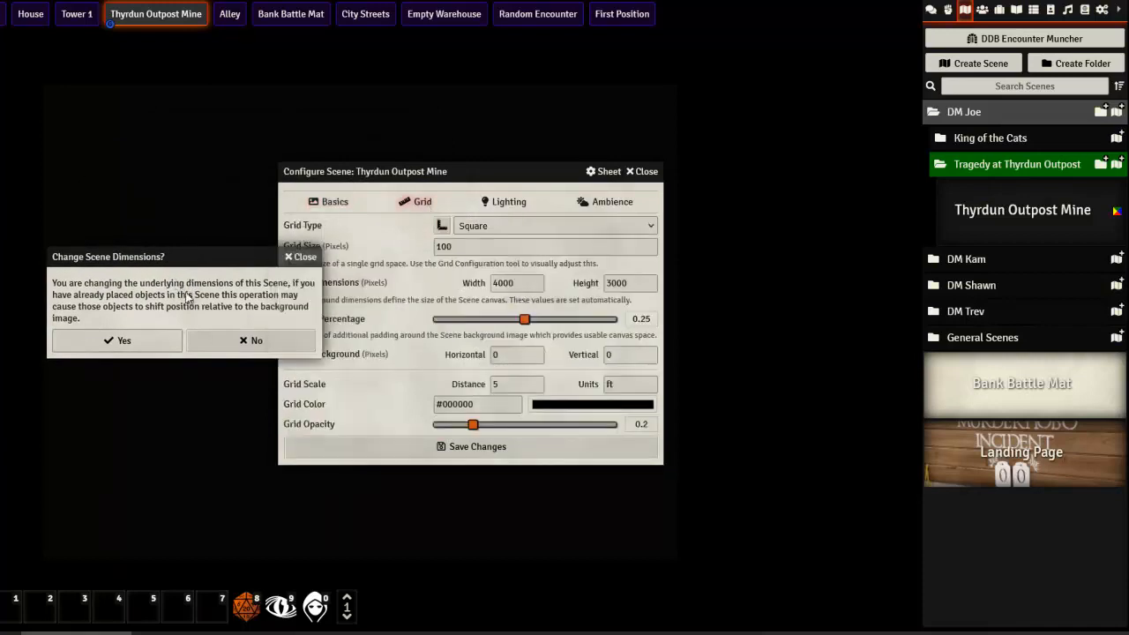
pyautogui.click(135, 340)
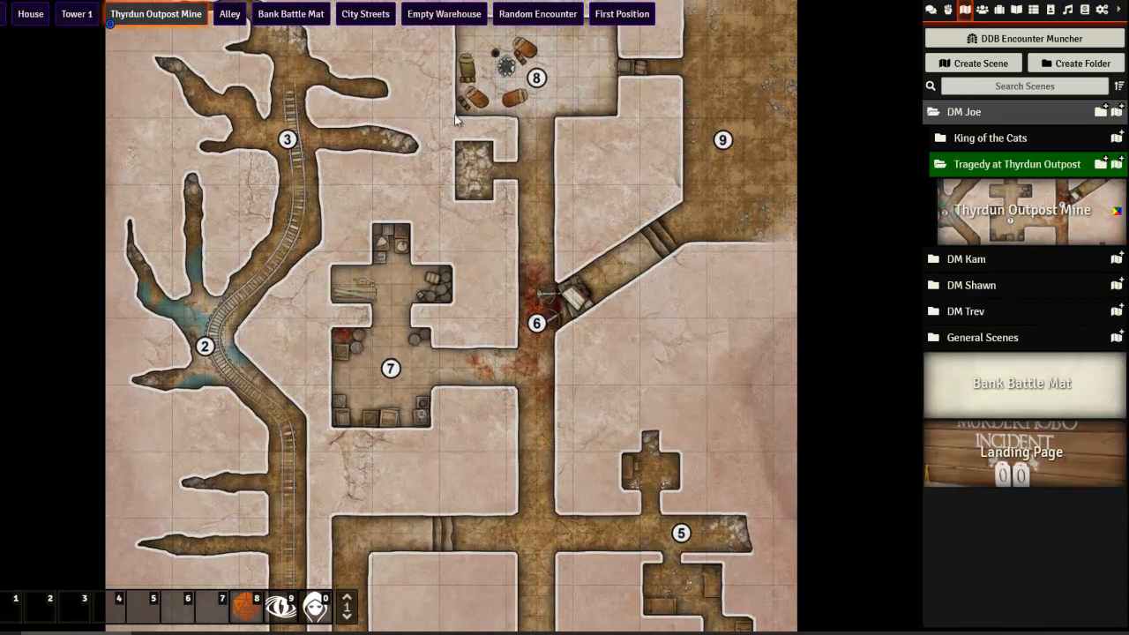
# Step: Check the loaded map as a whole, then reopen the Thyrdun Outpost Mine configuration at its grid settings, clear of the map
pyautogui.scroll(-5, 547, 178)
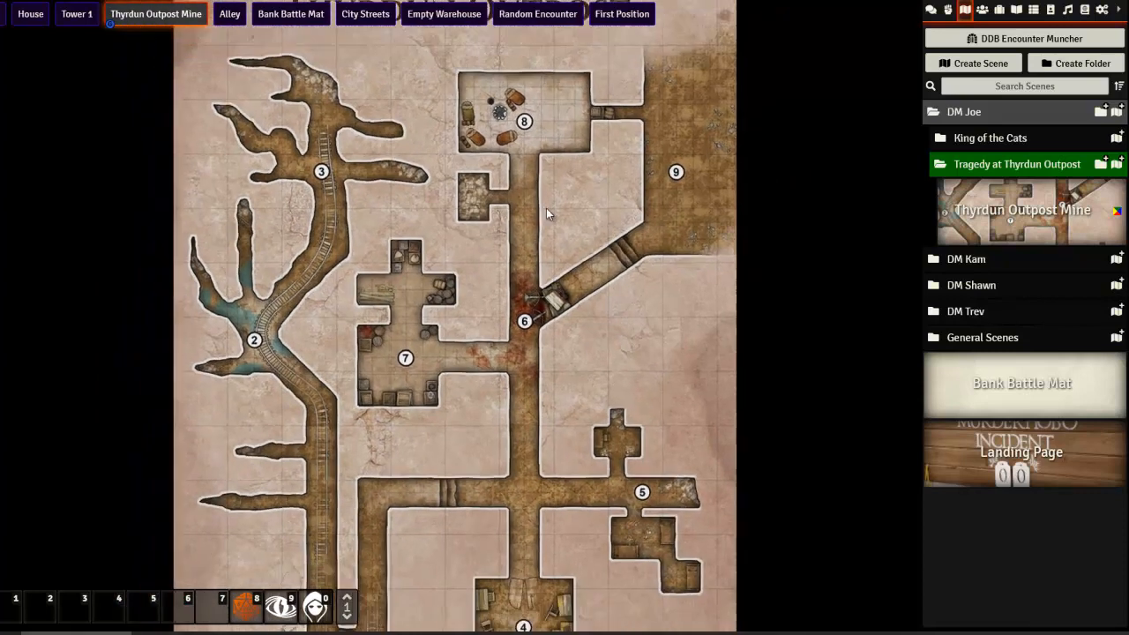
pyautogui.moveTo(579, 217); pyautogui.dragTo(554, 147)
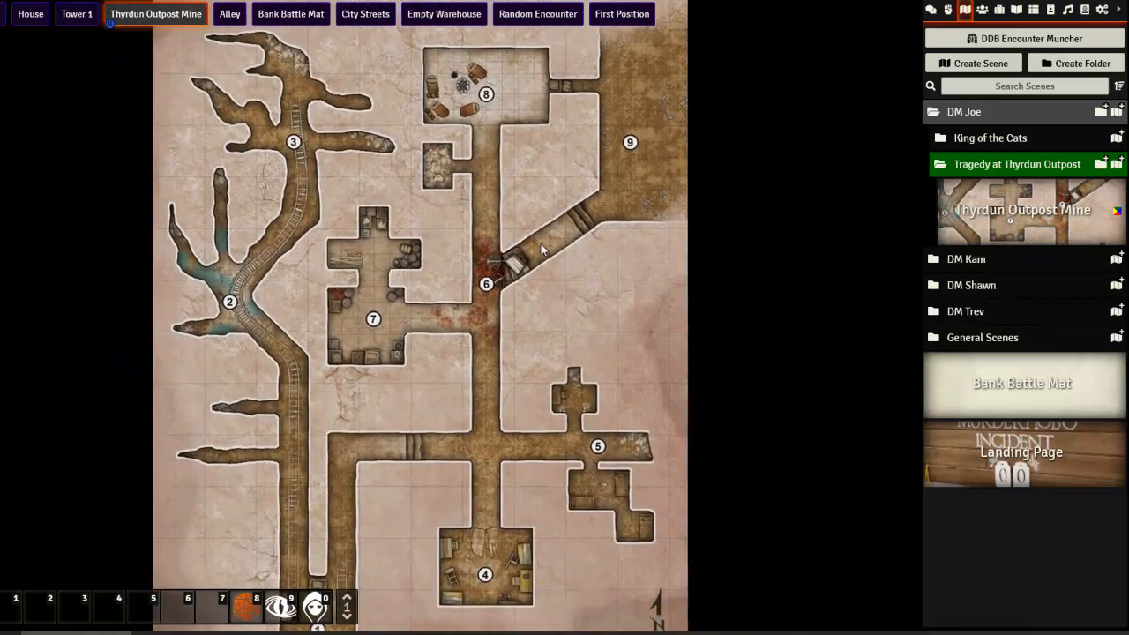
pyautogui.scroll(-5, 441, 279)
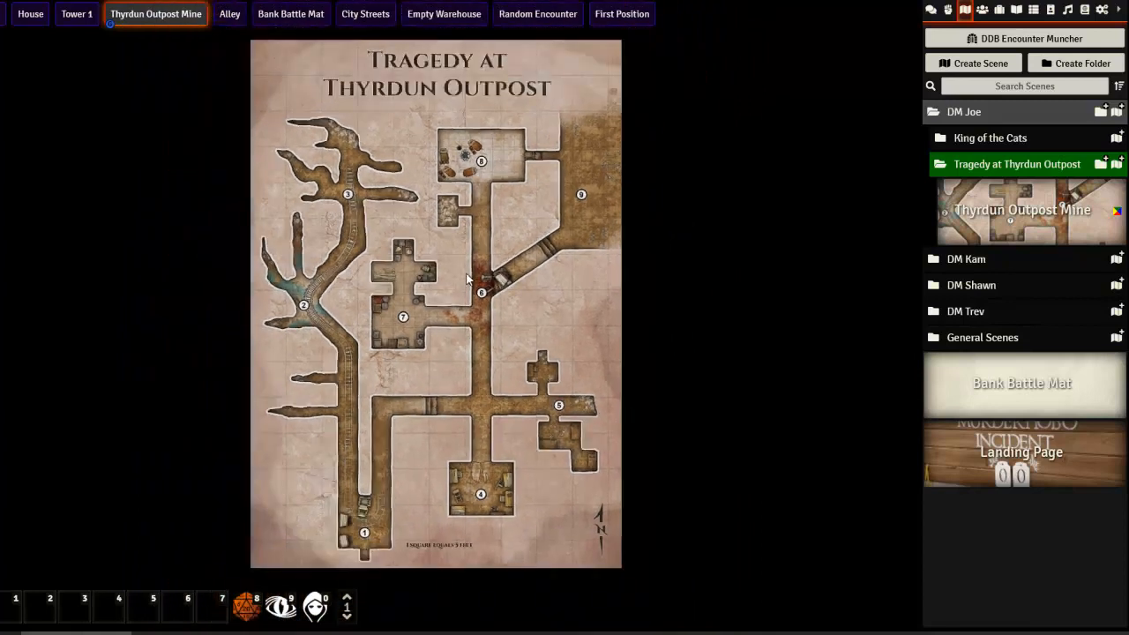
pyautogui.rightClick(149, 30)
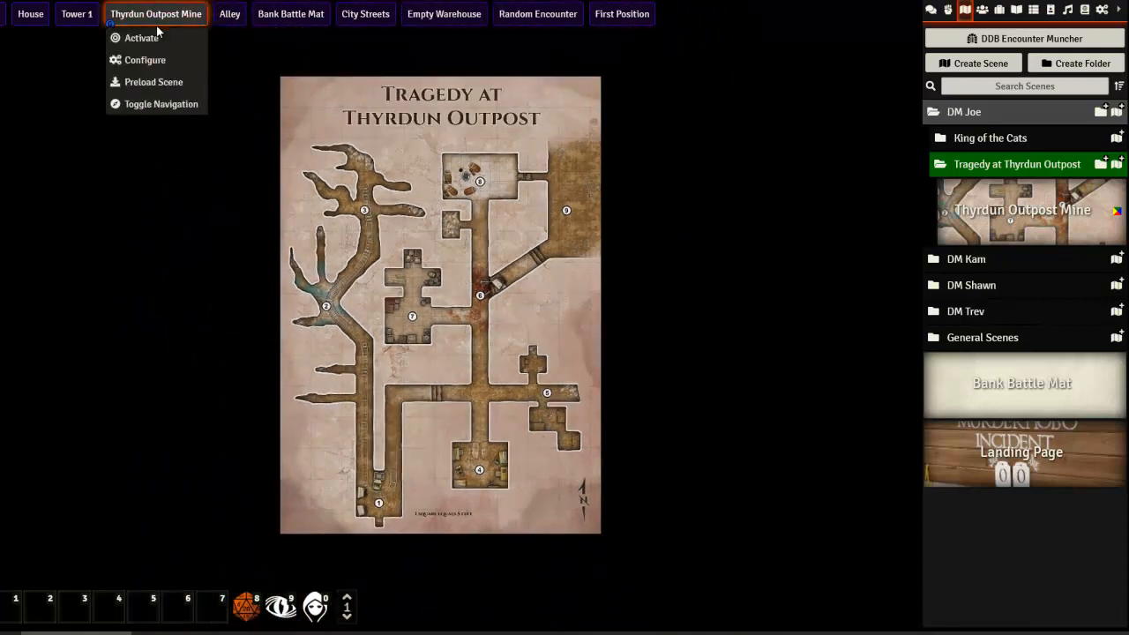
pyautogui.click(155, 59)
pyautogui.moveTo(427, 165); pyautogui.dragTo(155, 142)
pyautogui.click(63, 179)
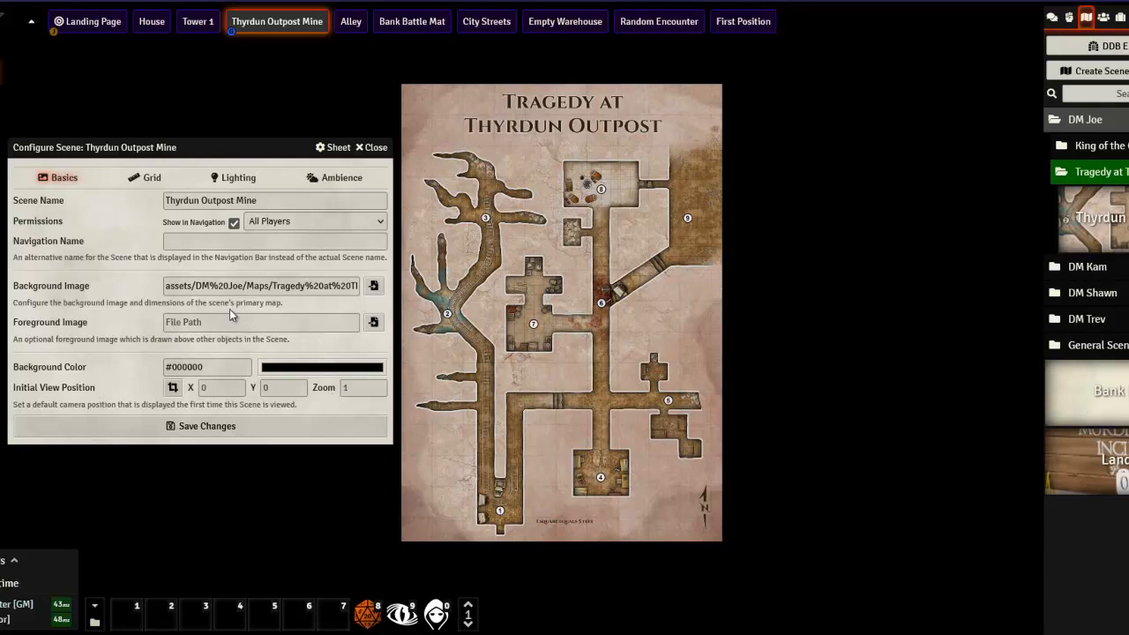
pyautogui.click(146, 179)
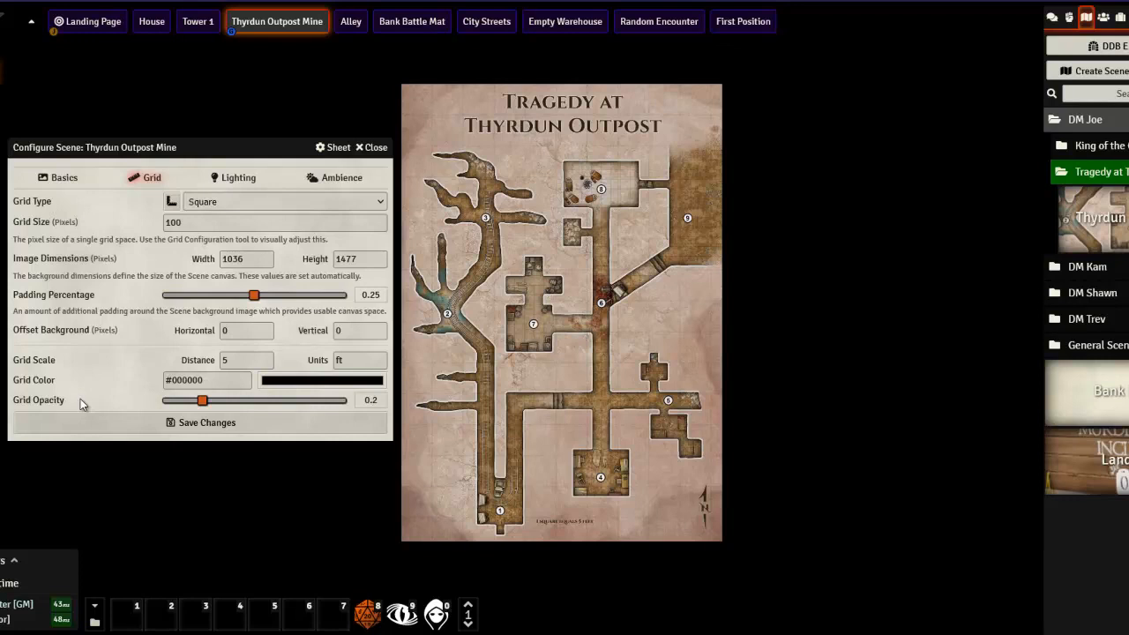
# Step: Place the player character Rea'lor's token on the map in the area between rooms 8 and 9
pyautogui.scroll(9, 617, 313)
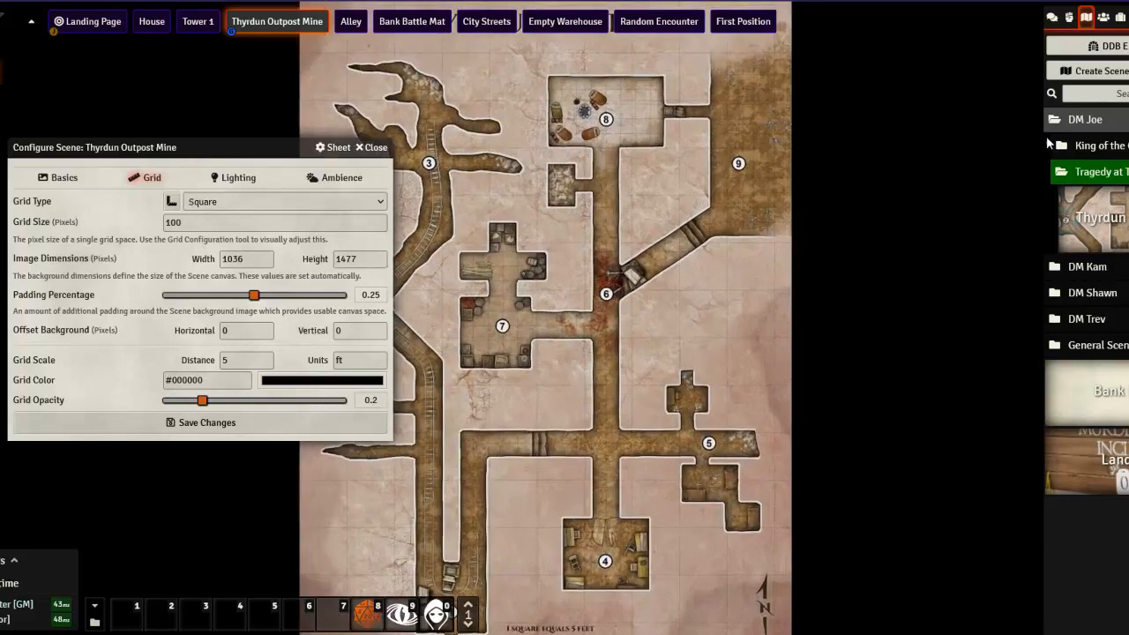
pyautogui.click(1102, 17)
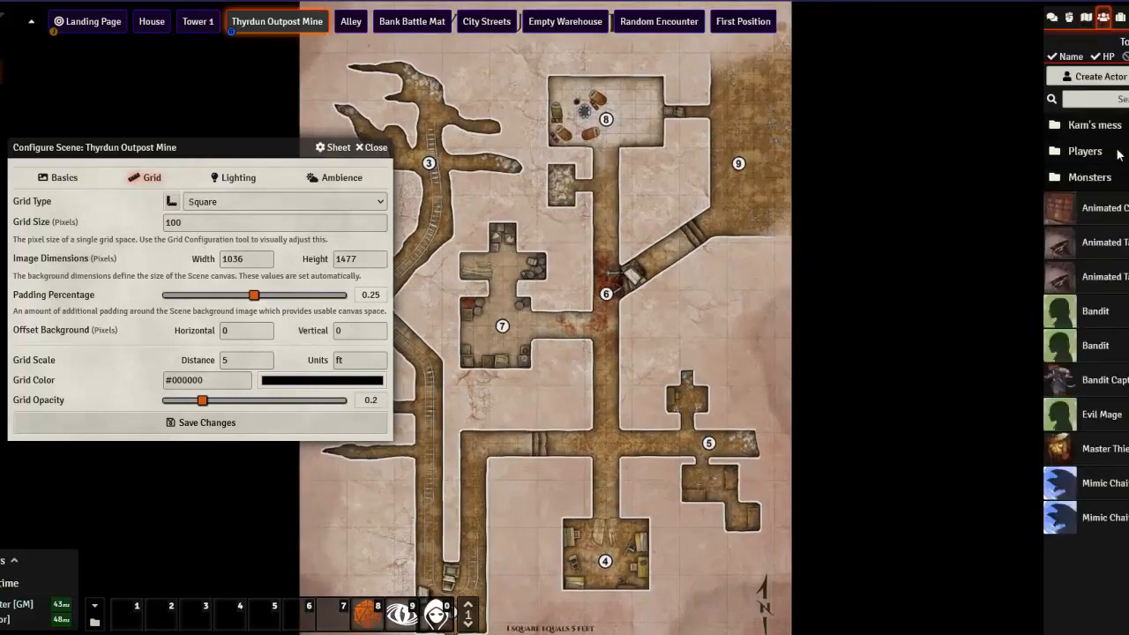
pyautogui.click(1084, 151)
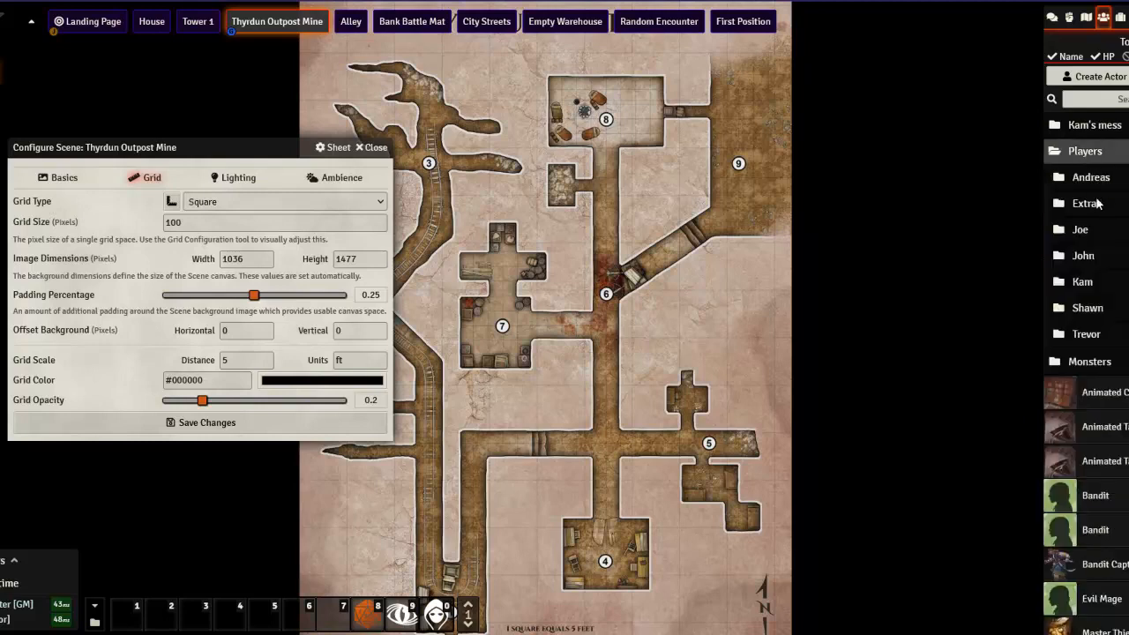
pyautogui.click(1082, 232)
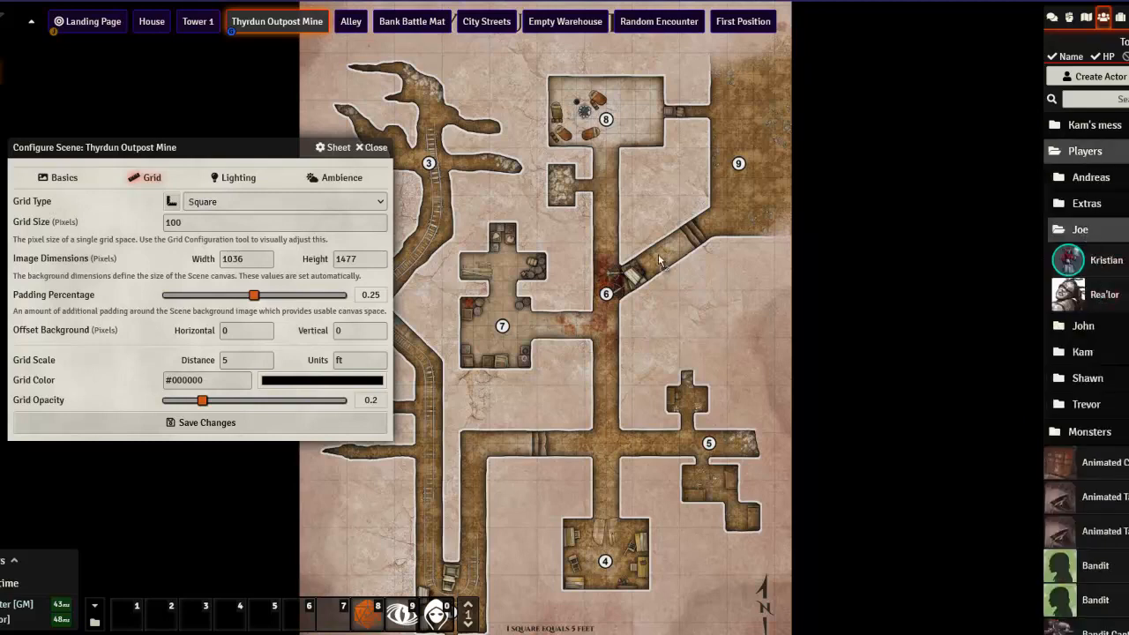
pyautogui.moveTo(1102, 295); pyautogui.dragTo(652, 201)
pyautogui.click(735, 226)
pyautogui.click(674, 308)
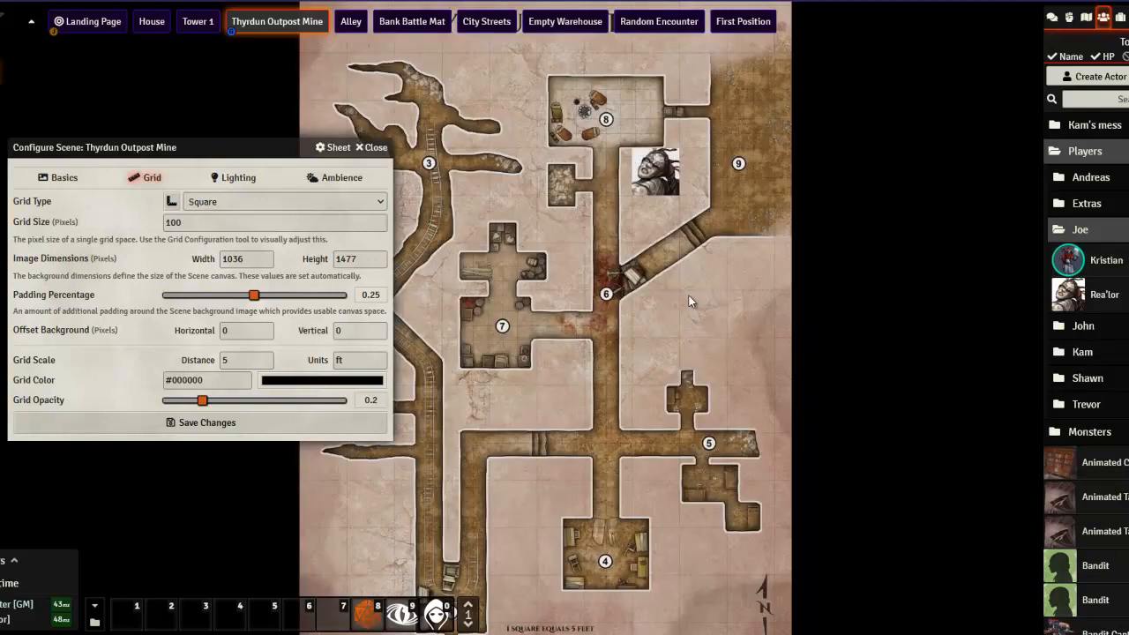
# Step: Move the Rea'lor token to the passage just above room 1 and compare its size with the map's squares
pyautogui.click(661, 182)
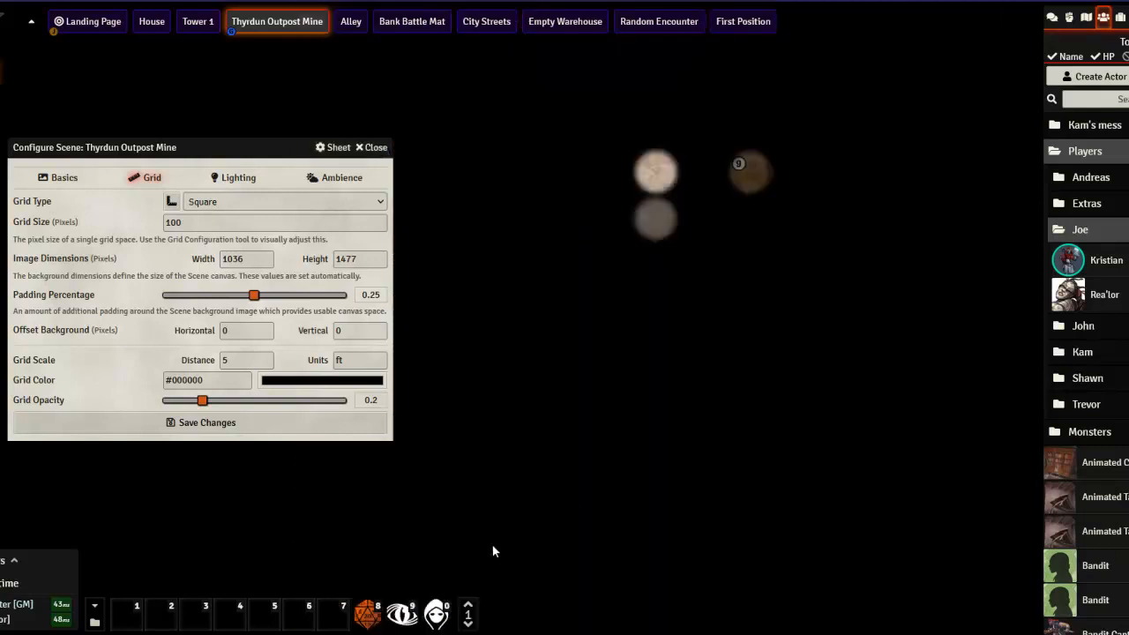
pyautogui.click(525, 518)
pyautogui.scroll(-5, 526, 517)
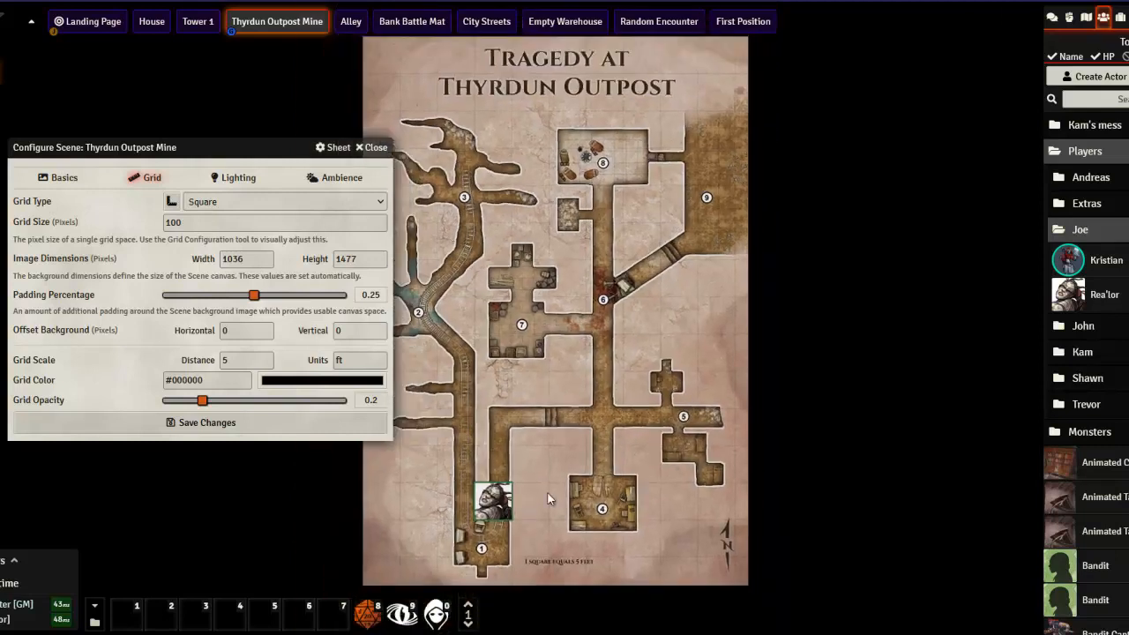
pyautogui.moveTo(528, 518); pyautogui.dragTo(661, 407)
pyautogui.scroll(10, 614, 423)
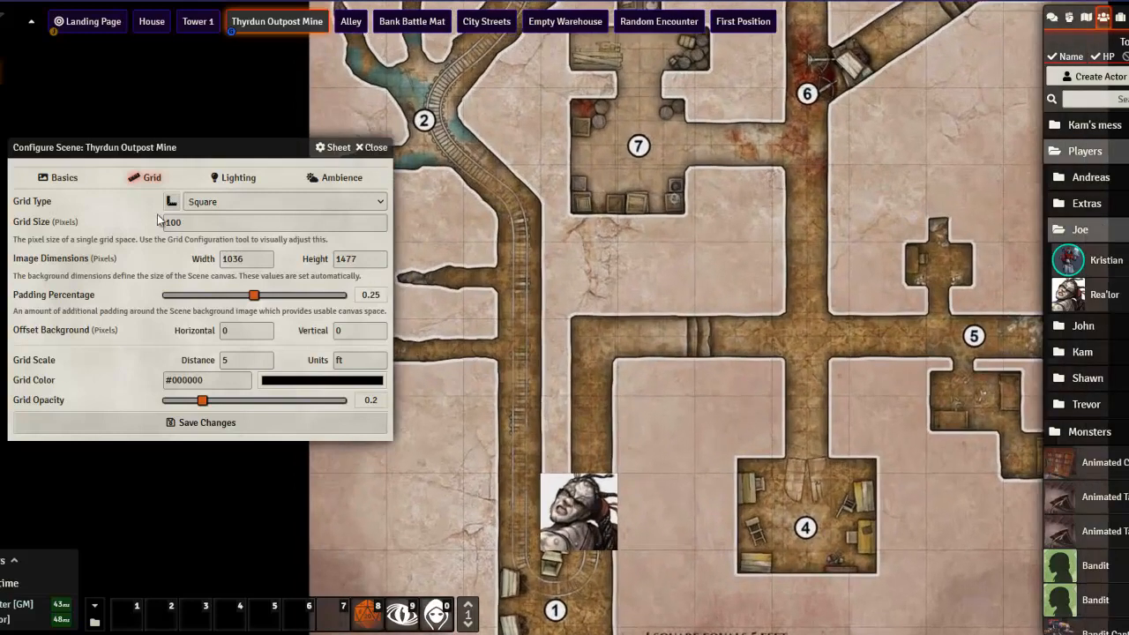
# Step: Review the available grid types for the scene, keep Square selected, and view the whole map beside the settings
pyautogui.click(222, 203)
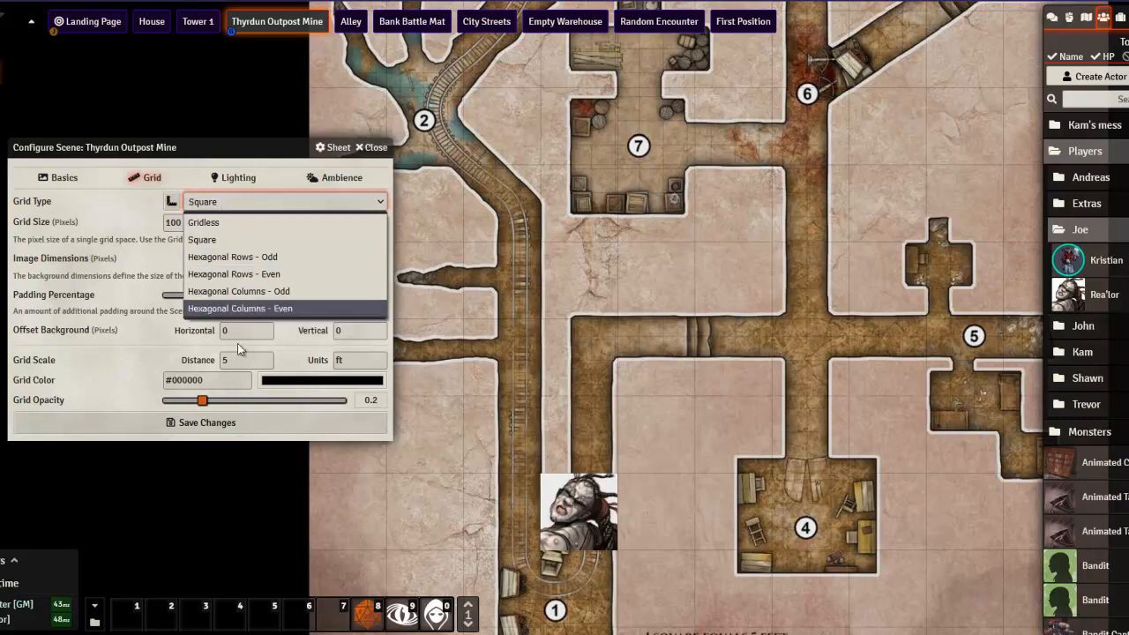
pyautogui.click(226, 240)
pyautogui.scroll(-5, 765, 328)
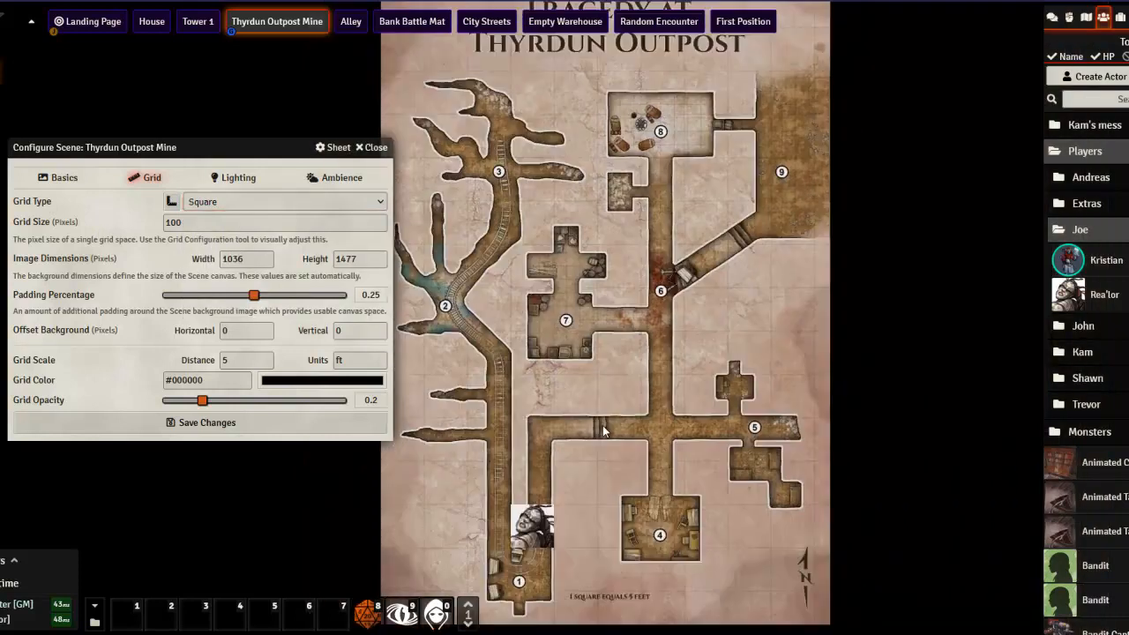
pyautogui.moveTo(609, 462); pyautogui.dragTo(654, 365)
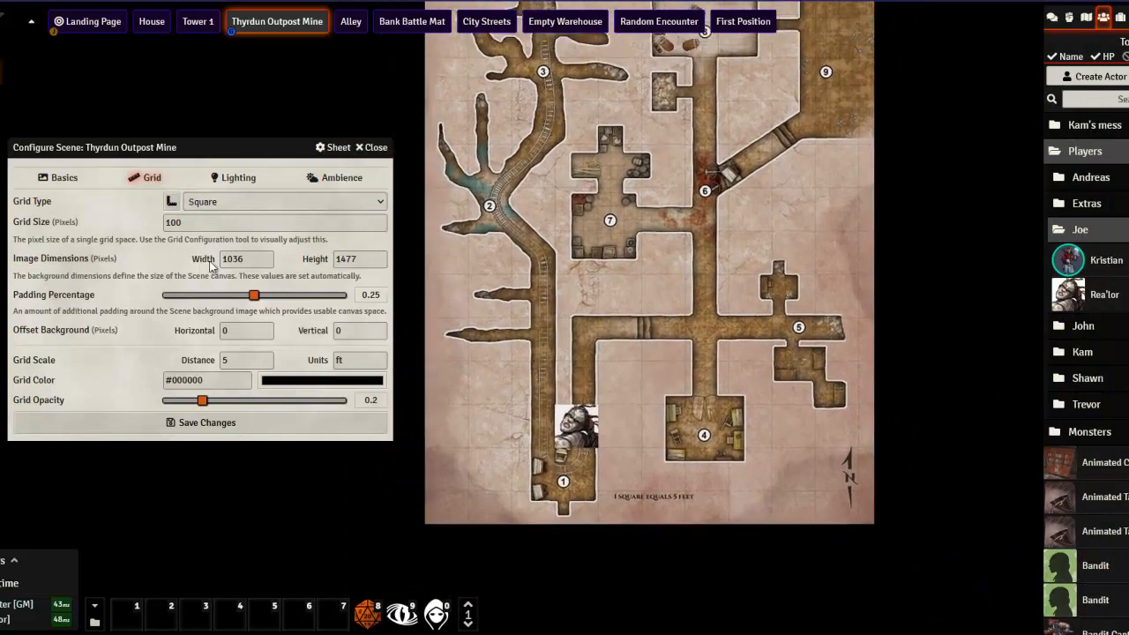
pyautogui.click(212, 203)
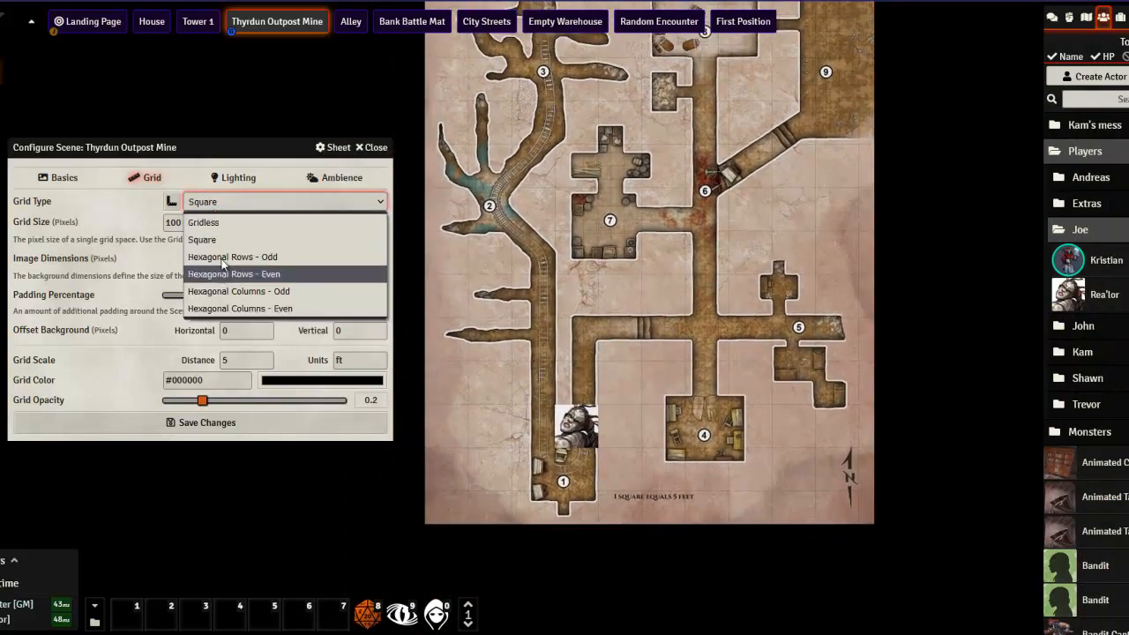
pyautogui.click(222, 202)
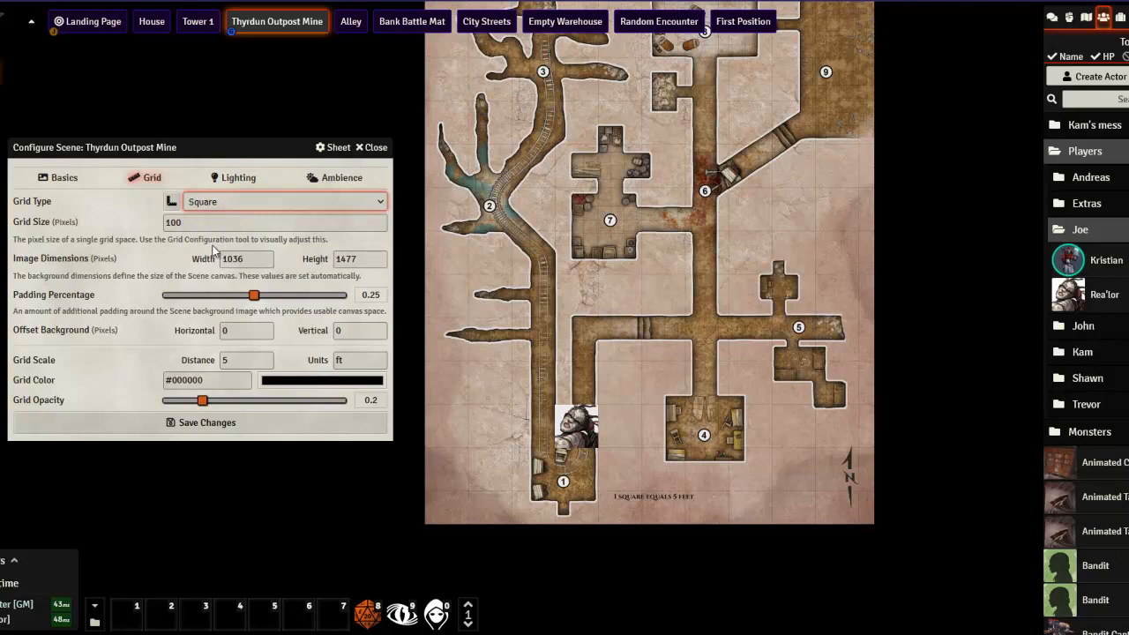
# Step: Set the scene's grid size to 31 pixels and check the image width and height values
pyautogui.doubleClick(180, 220)
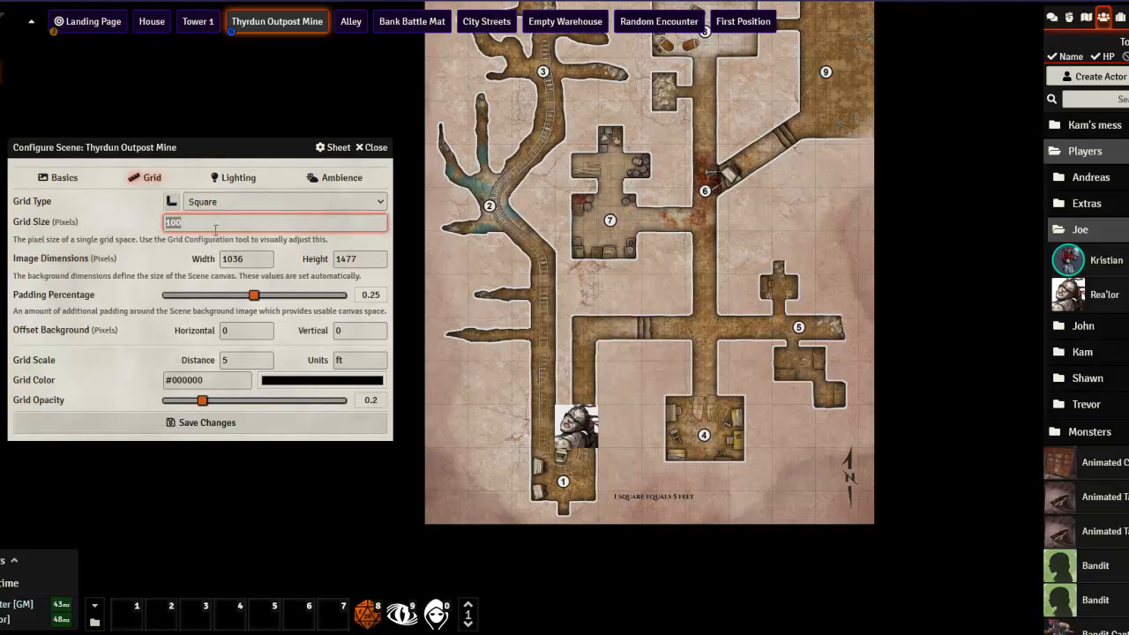
pyautogui.write('31')
pyautogui.press('Tab')
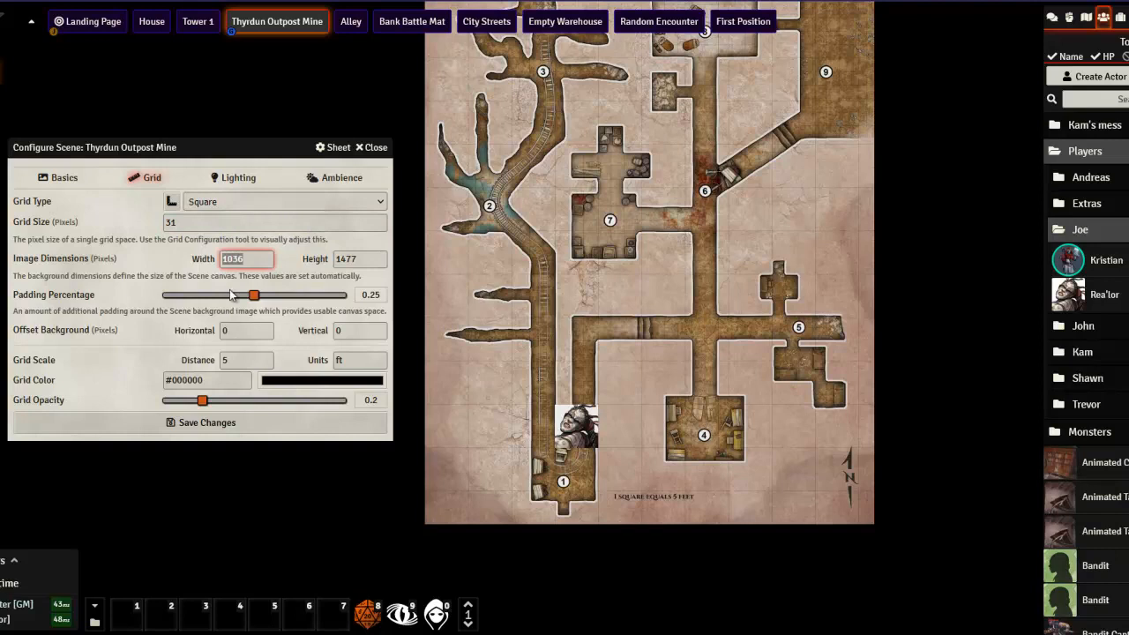
pyautogui.press('Tab')
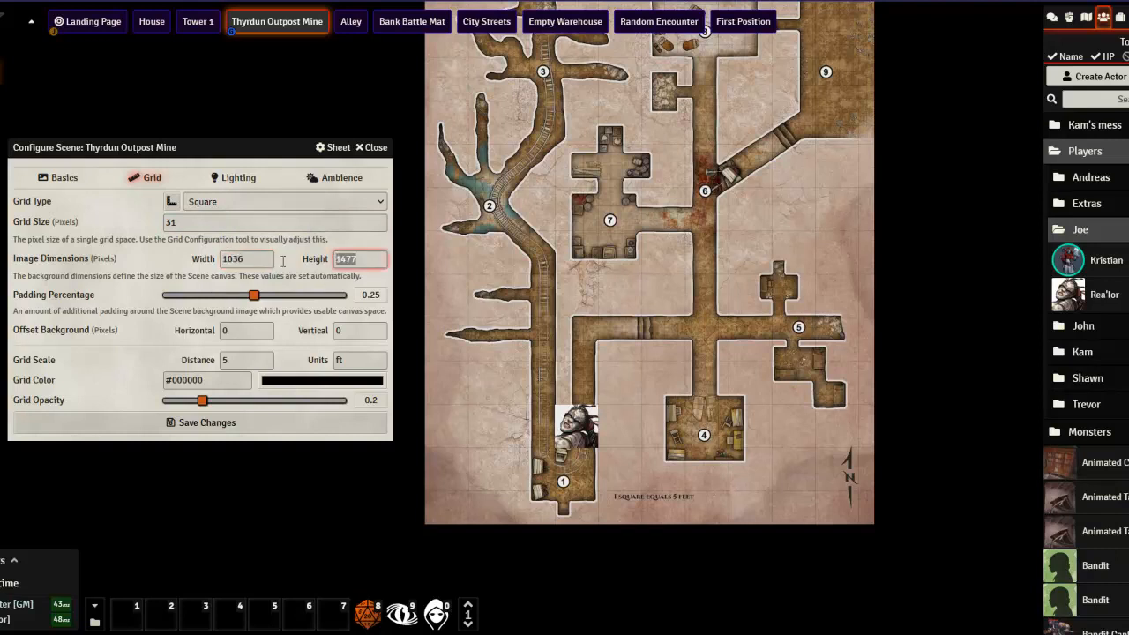
pyautogui.hotkey('shift', 'Tab')
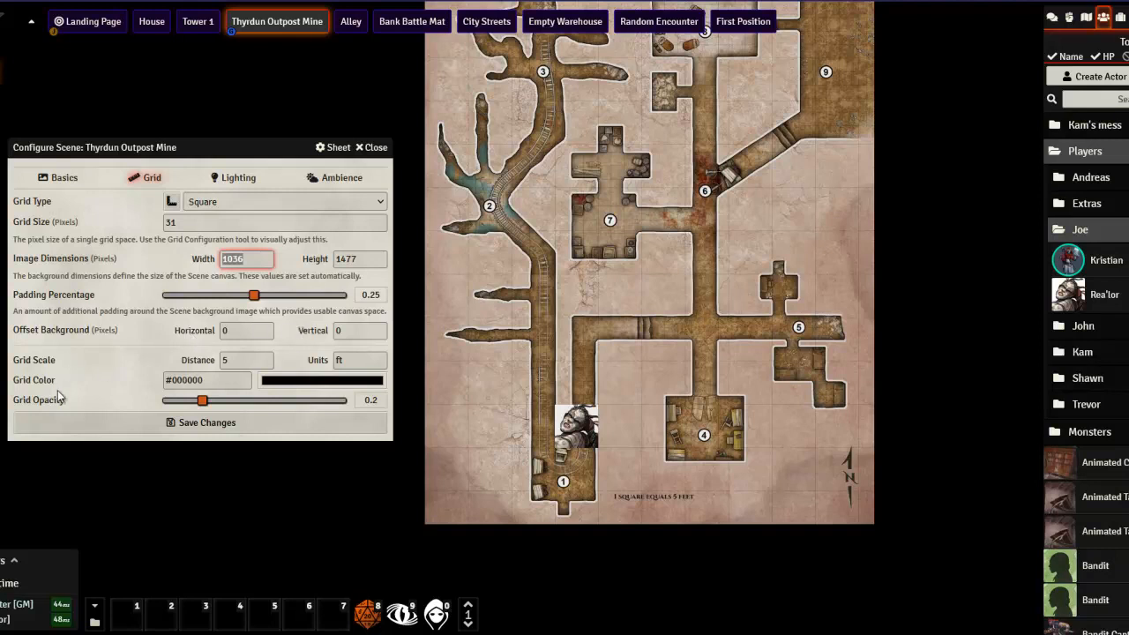
# Step: Set the scene's grid color to dark red #a40004 and the grid opacity to 0.95
pyautogui.click(289, 386)
pyautogui.click(206, 24)
pyautogui.moveTo(242, 18); pyautogui.dragTo(242, 39)
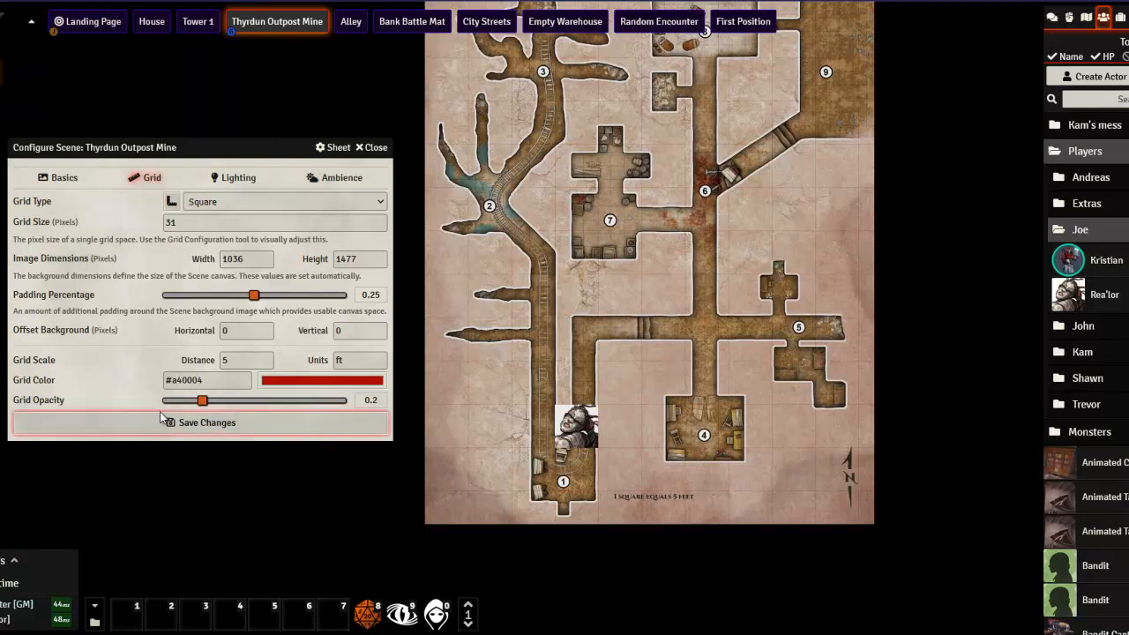
pyautogui.moveTo(202, 403); pyautogui.dragTo(332, 403)
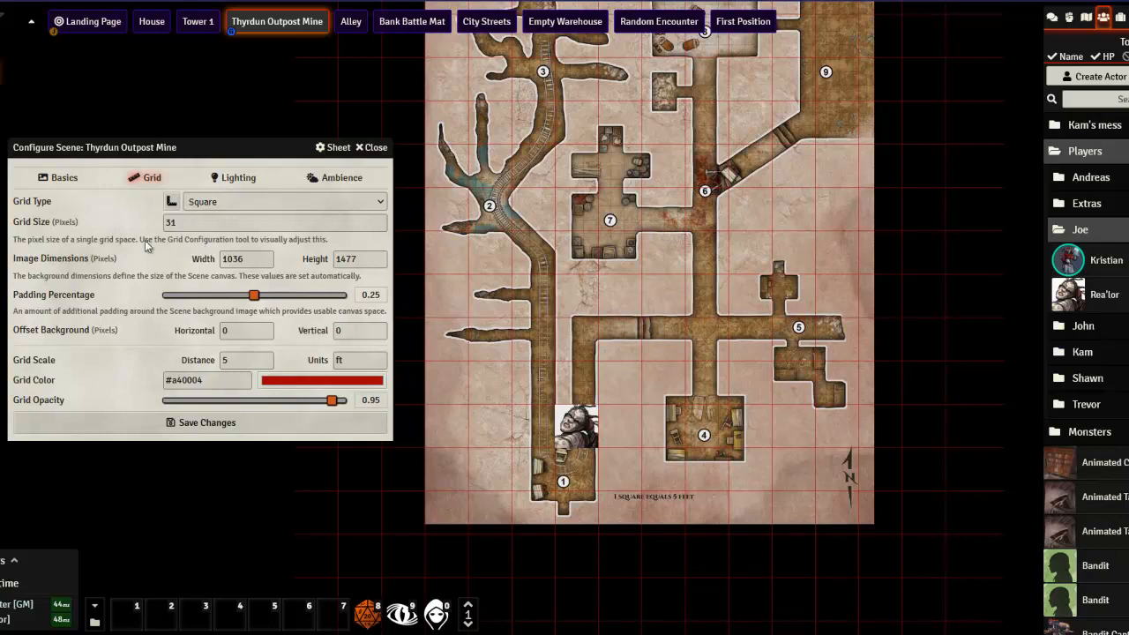
# Step: Return the scene's grid size to 100 pixels
pyautogui.click(204, 424)
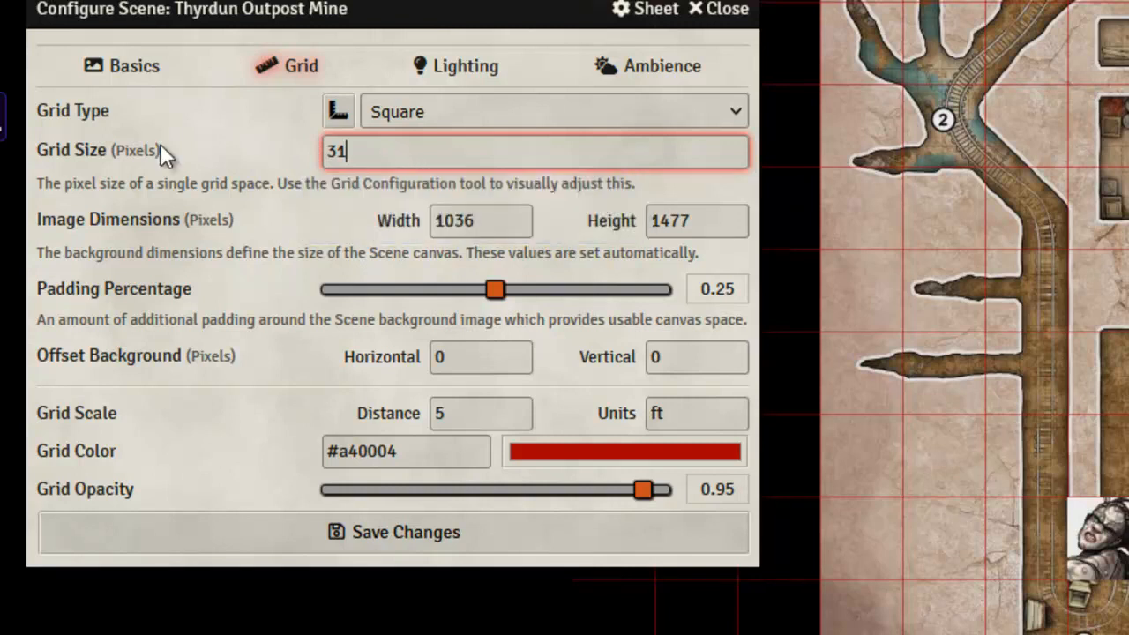
pyautogui.press('BackSpace')
pyautogui.press('BackSpace')
pyautogui.write('100')
pyautogui.press('Tab')
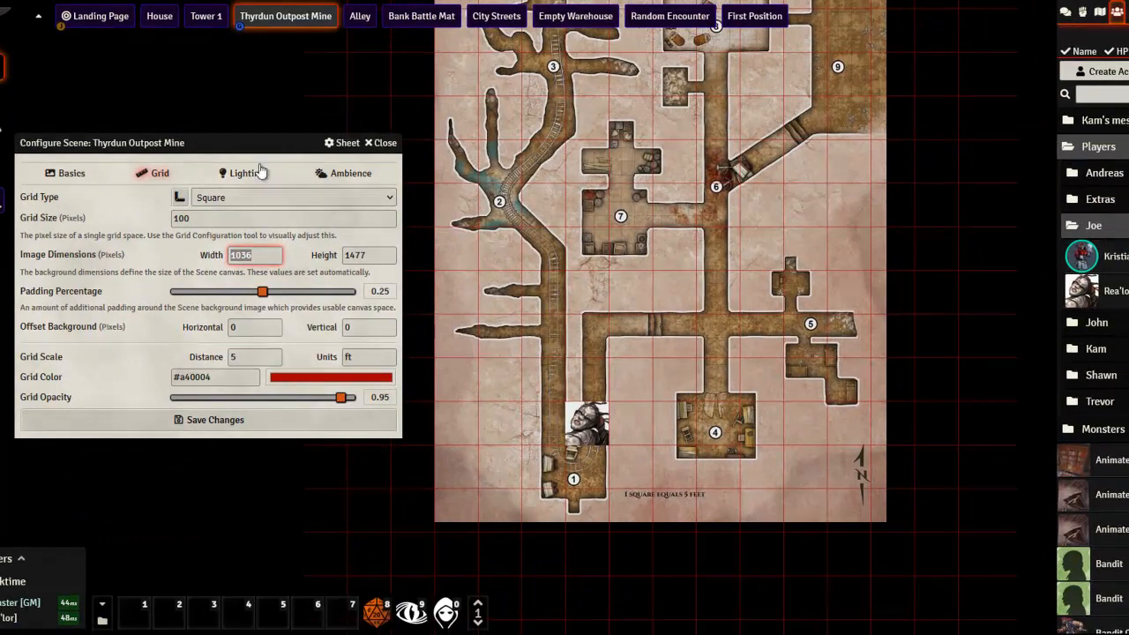
# Step: Open the Grid Configuration Tool for the scene and place it clear of the map
pyautogui.moveTo(196, 223); pyautogui.dragTo(105, 220)
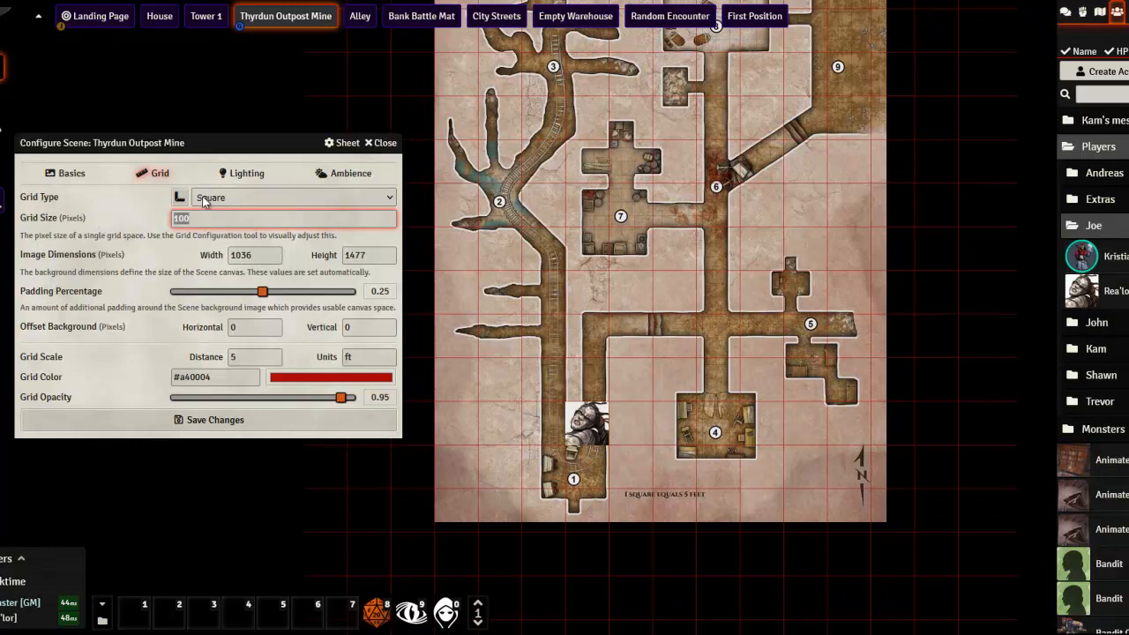
pyautogui.doubleClick(181, 218)
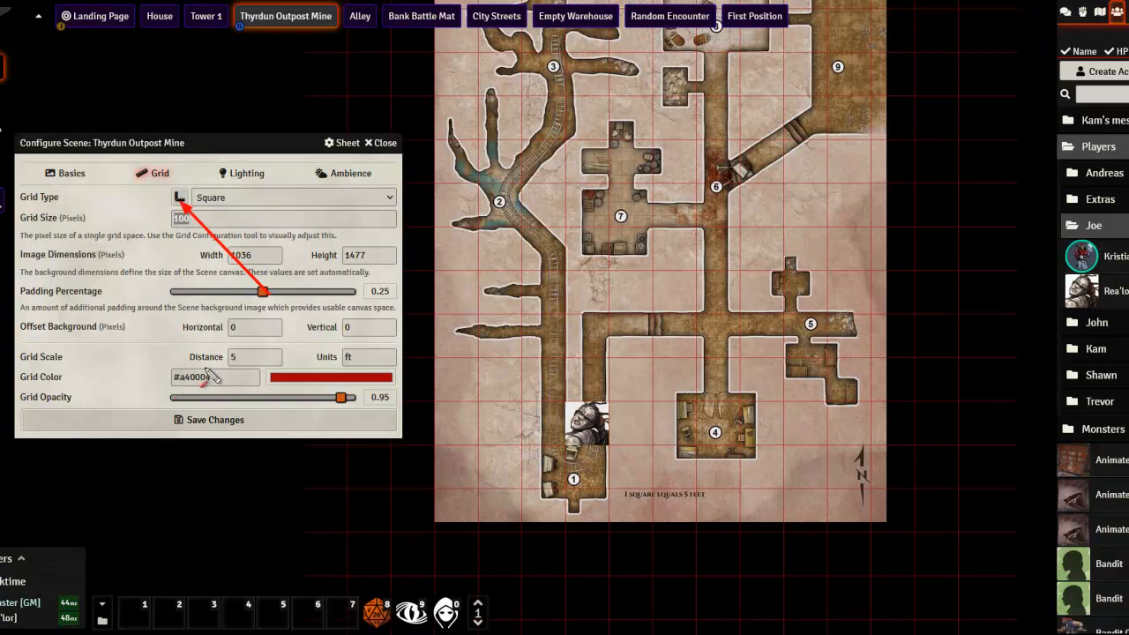
pyautogui.click(179, 197)
pyautogui.moveTo(538, 220); pyautogui.dragTo(146, 192)
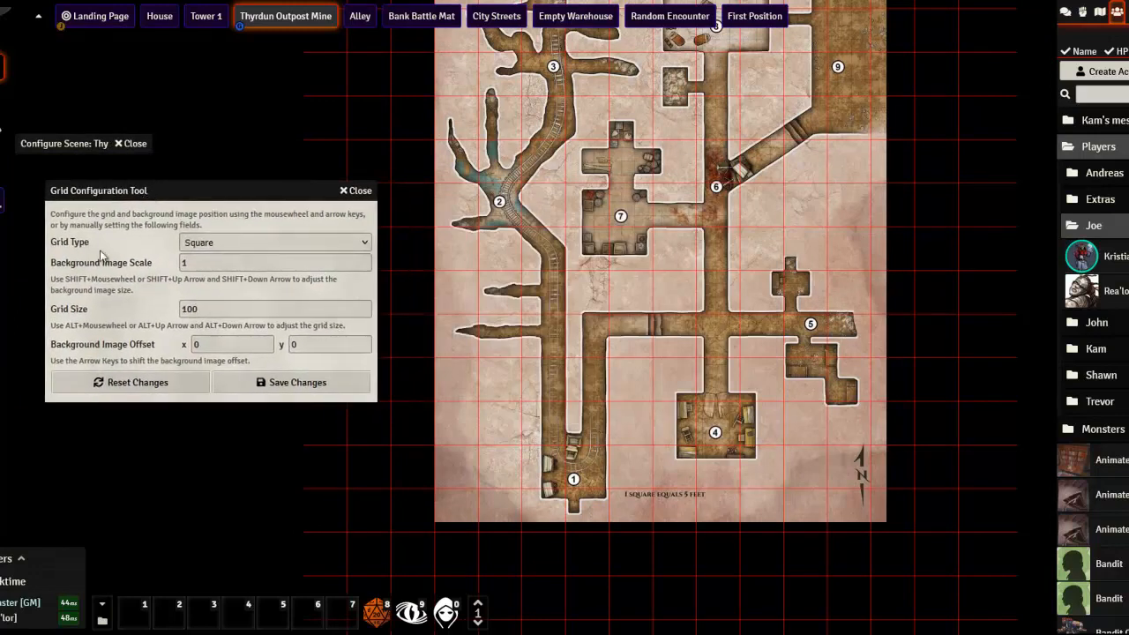
# Step: Preview the Hexagonal Rows - Odd and Hexagonal Columns - Odd grids on the map and return the grid type to Square
pyautogui.click(291, 241)
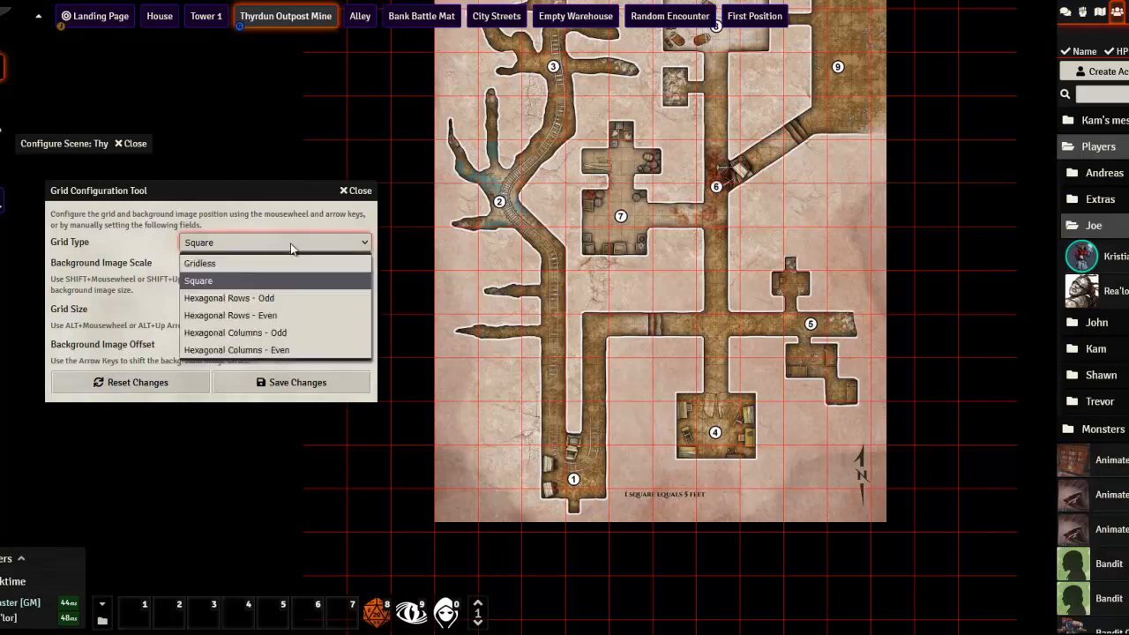
pyautogui.click(212, 292)
pyautogui.click(238, 244)
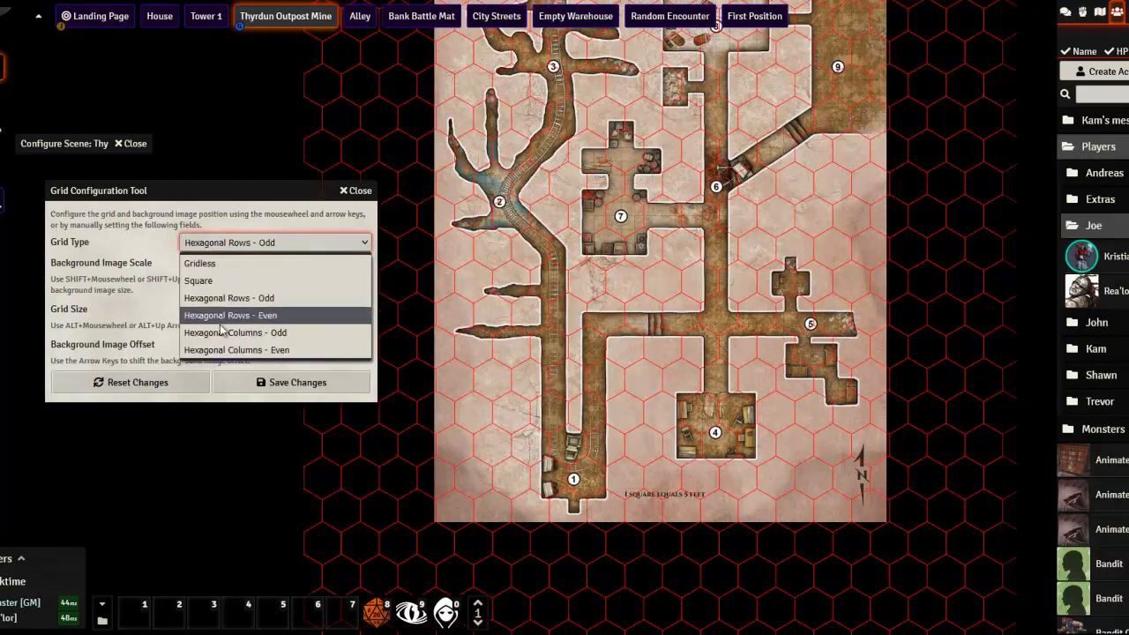
pyautogui.click(220, 332)
pyautogui.click(239, 243)
pyautogui.click(225, 281)
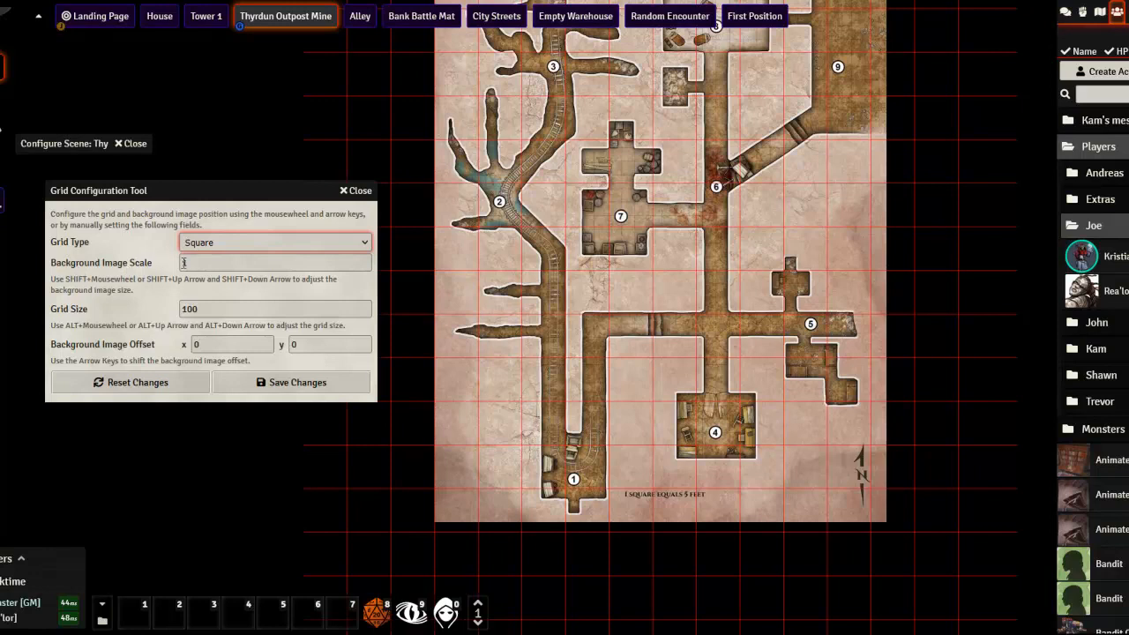
# Step: Set the background image scale to 2 in the Grid Configuration Tool
pyautogui.moveTo(195, 265); pyautogui.dragTo(161, 263)
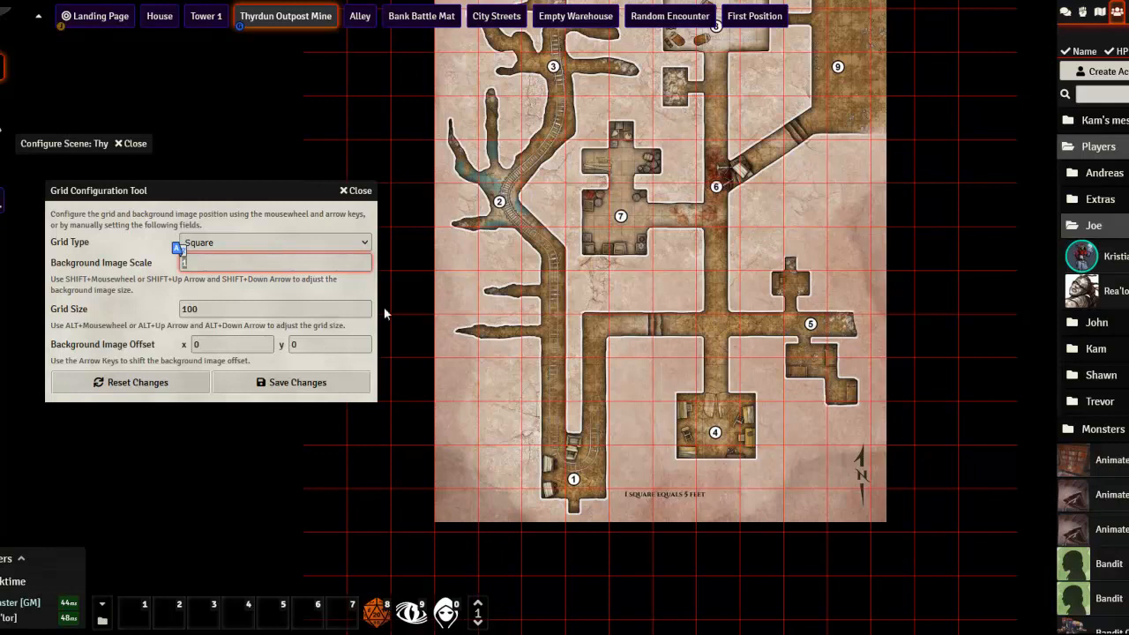
pyautogui.click(186, 312)
pyautogui.moveTo(187, 311); pyautogui.dragTo(157, 305)
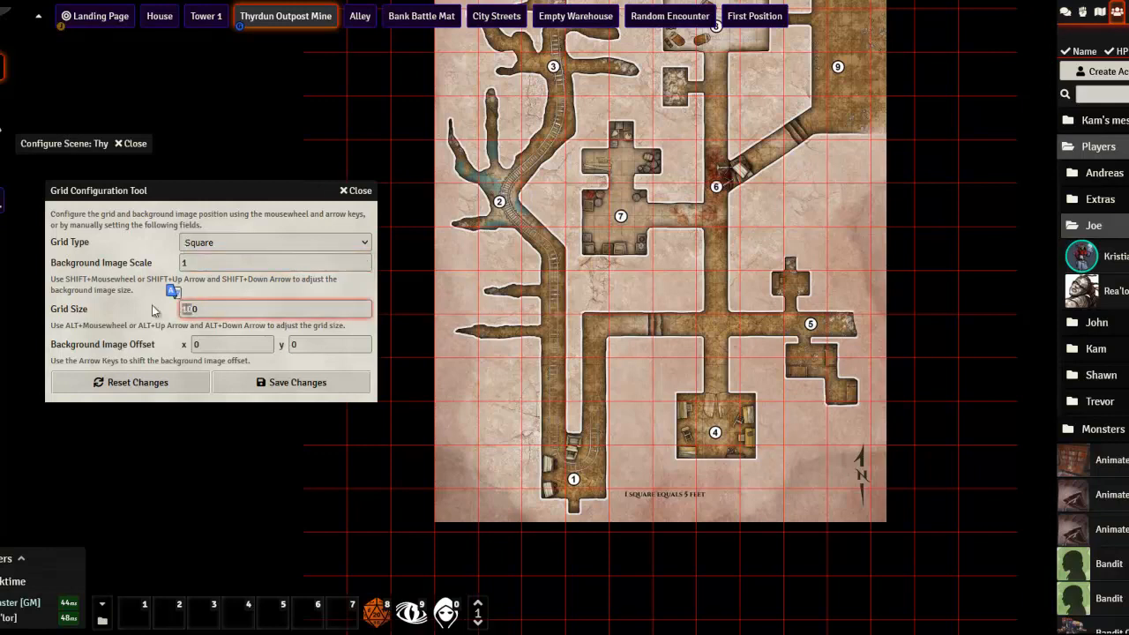
pyautogui.press('Right')
pyautogui.press('Right')
pyautogui.moveTo(210, 308); pyautogui.dragTo(132, 309)
pyautogui.moveTo(192, 263); pyautogui.dragTo(139, 269)
pyautogui.write('2')
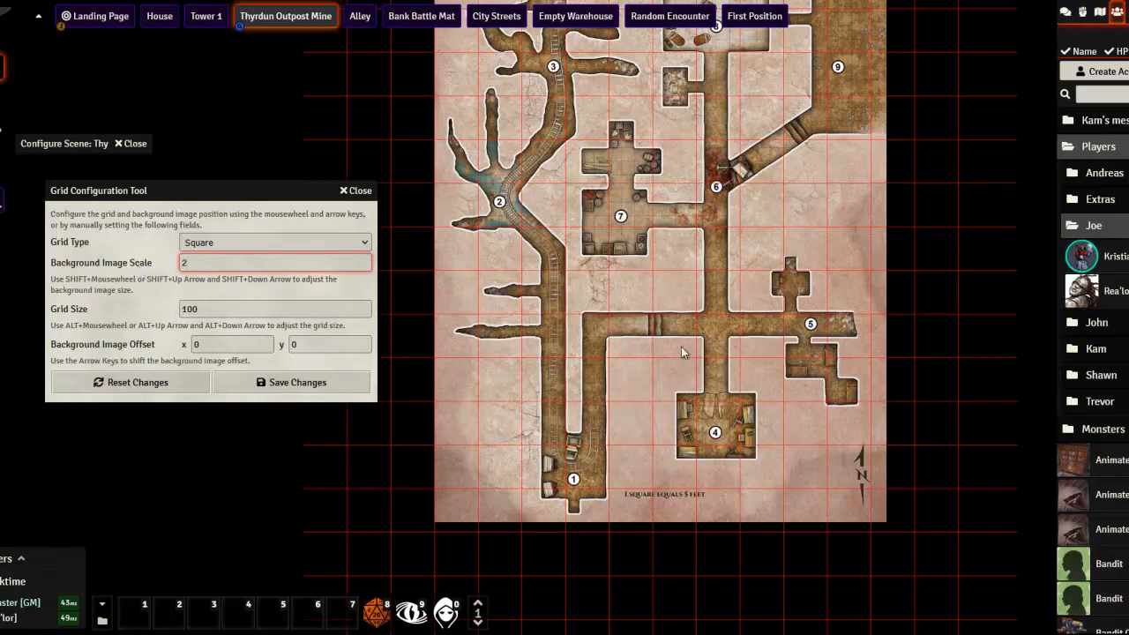
pyautogui.press('Tab')
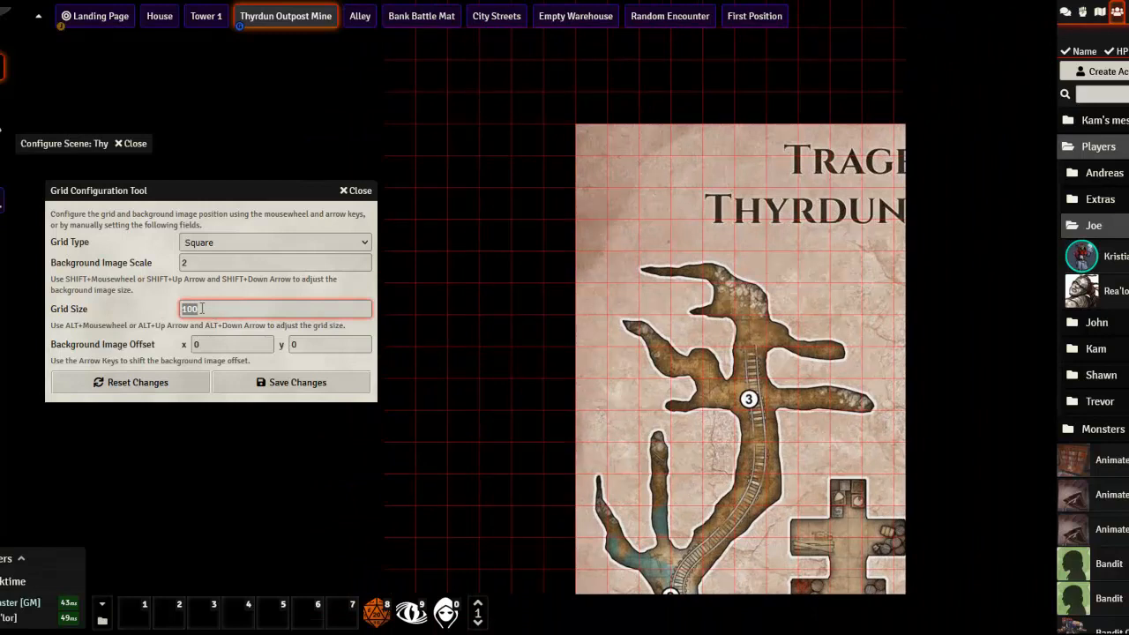
# Step: Set the grid size to 62, save the grid configuration, and accept the change of scene dimensions
pyautogui.doubleClick(192, 263)
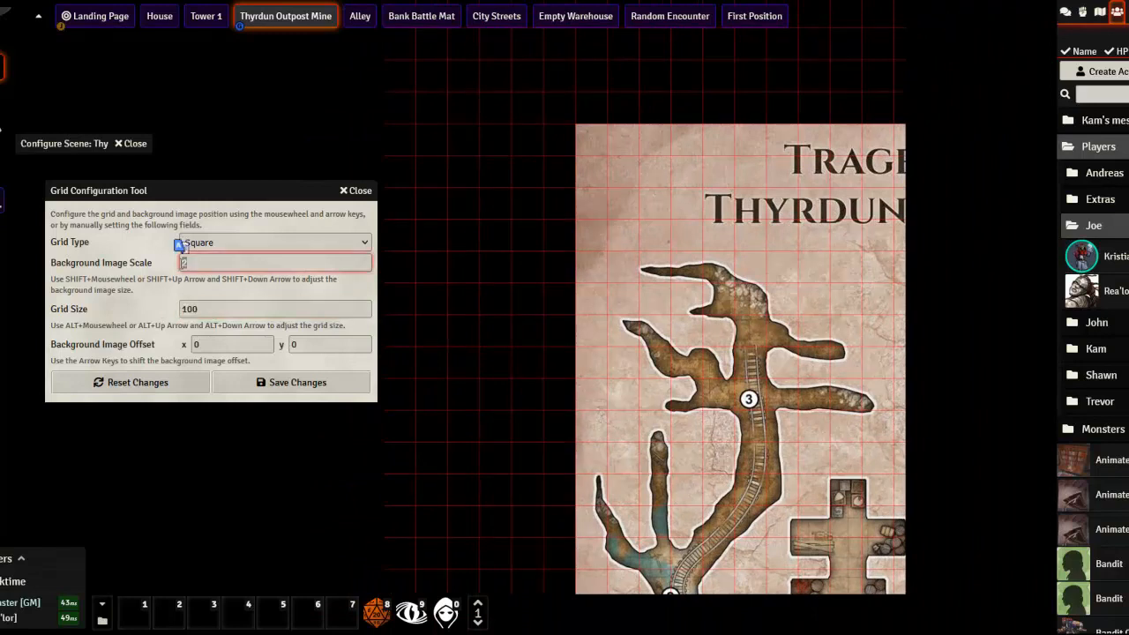
pyautogui.doubleClick(194, 307)
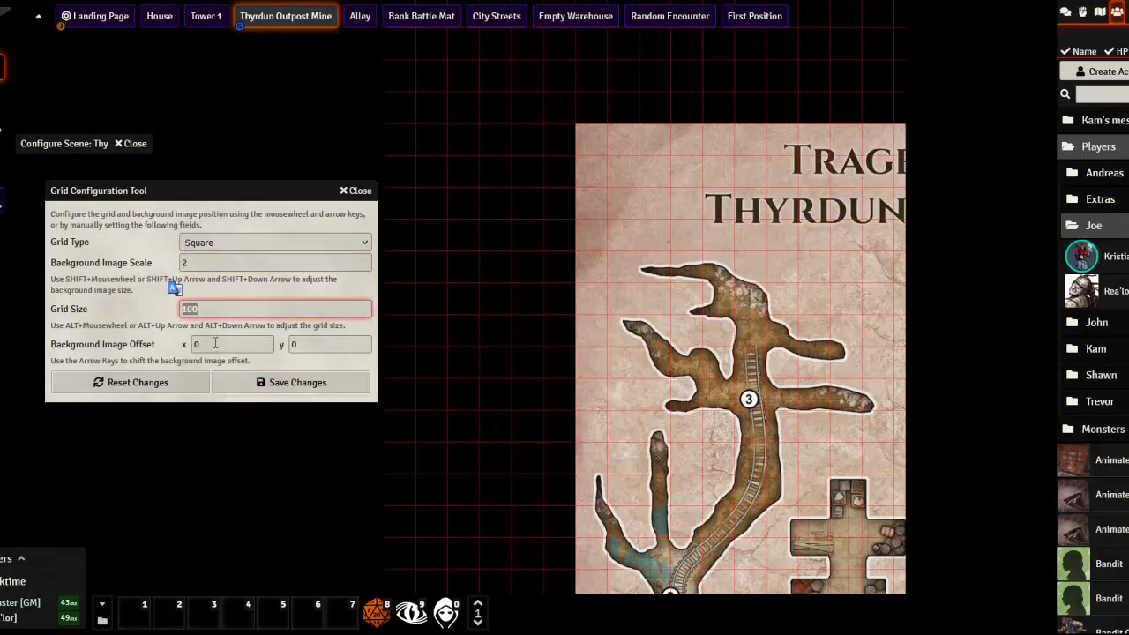
pyautogui.write('62')
pyautogui.press('Tab')
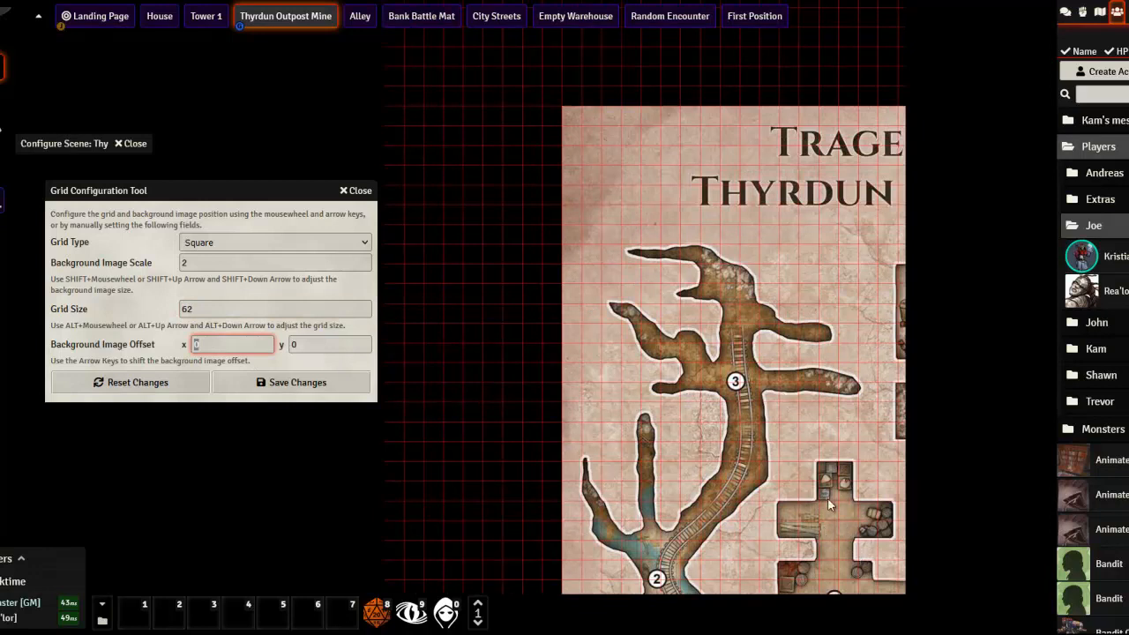
pyautogui.click(295, 382)
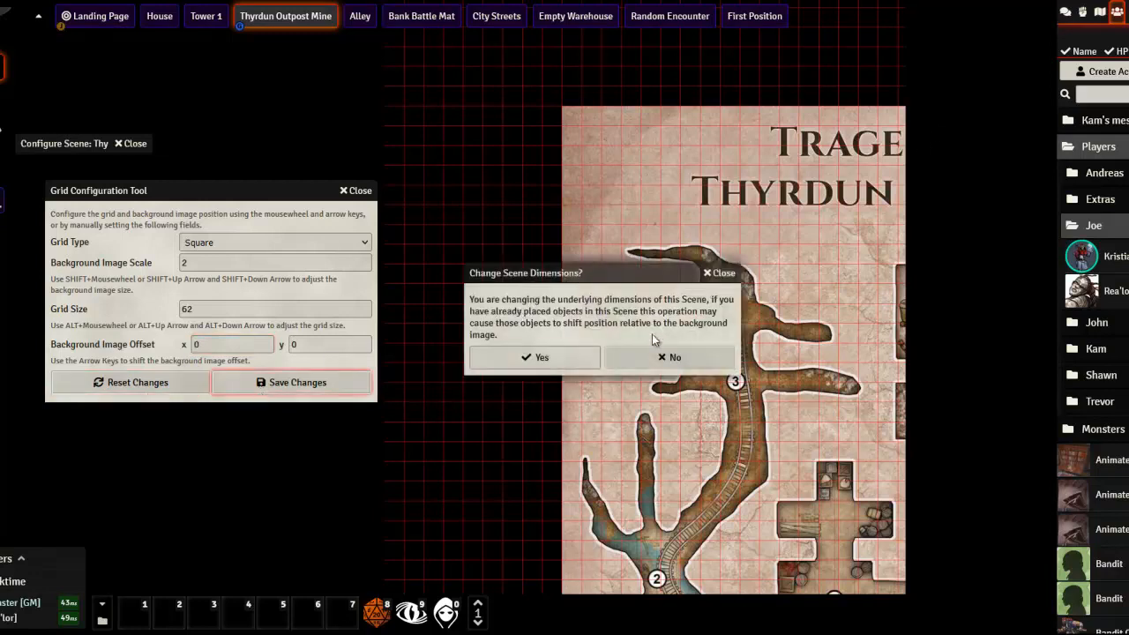
pyautogui.click(568, 365)
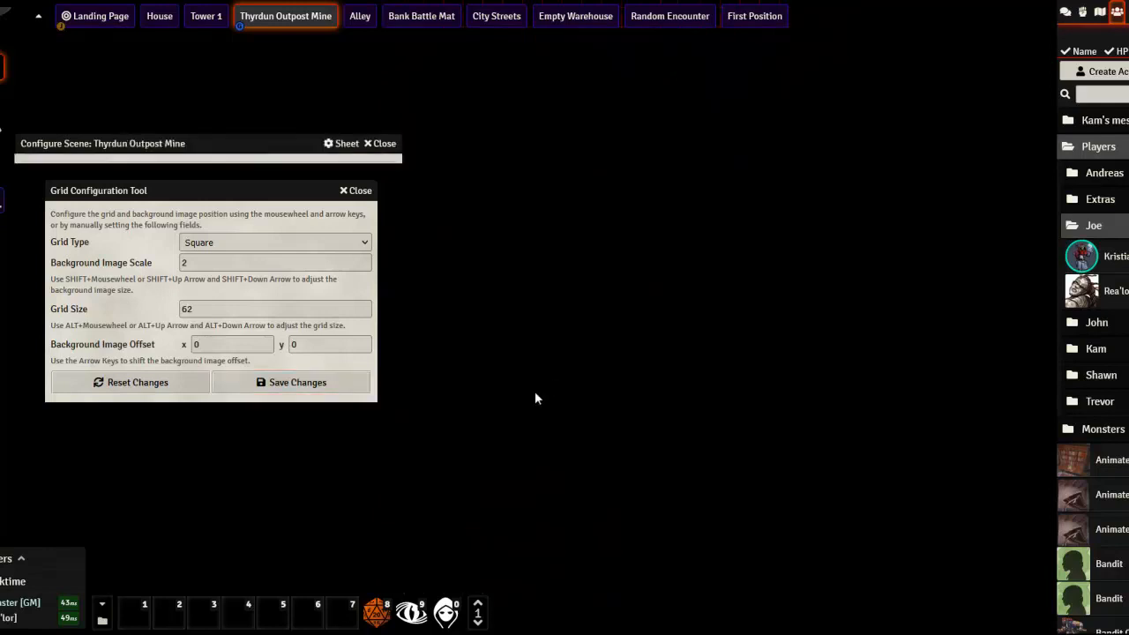
# Step: Examine closely how the grid lines up with the map's squares in the crate-filled area above room 7
pyautogui.moveTo(782, 392); pyautogui.dragTo(650, 329)
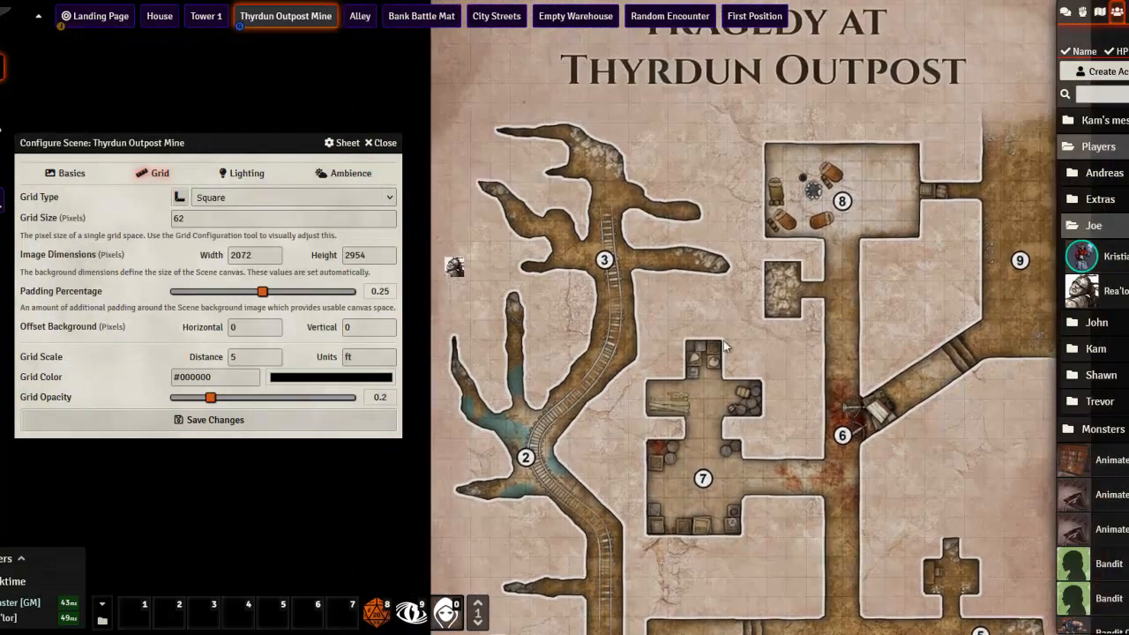
pyautogui.scroll(13, 711, 318)
pyautogui.moveTo(754, 466); pyautogui.dragTo(586, 353)
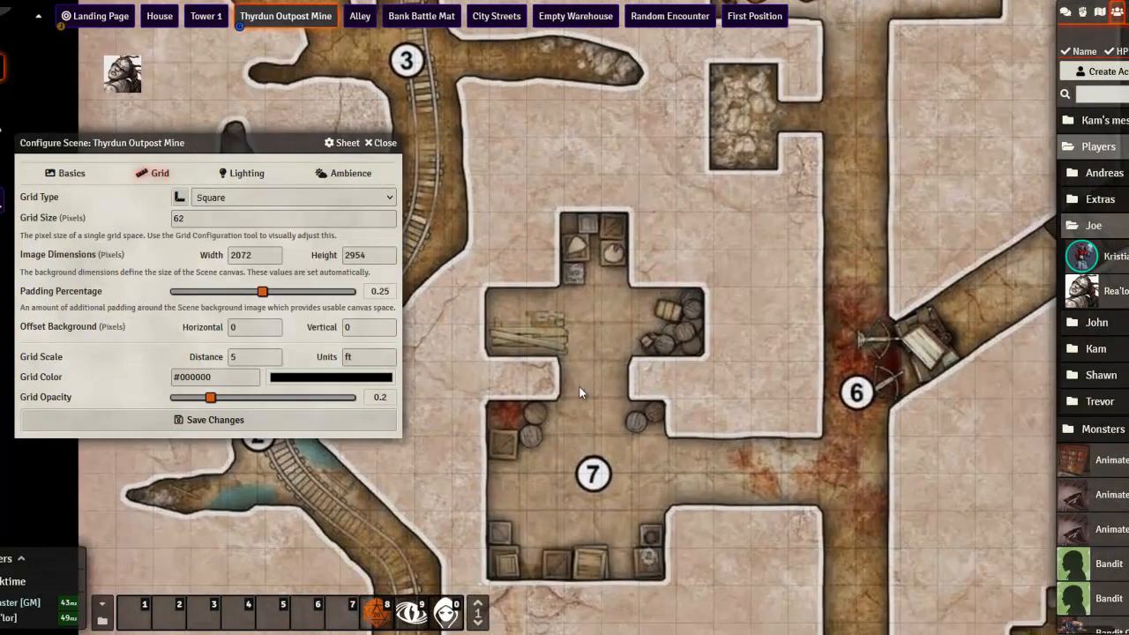
pyautogui.scroll(13, 589, 378)
pyautogui.scroll(1, 602, 367)
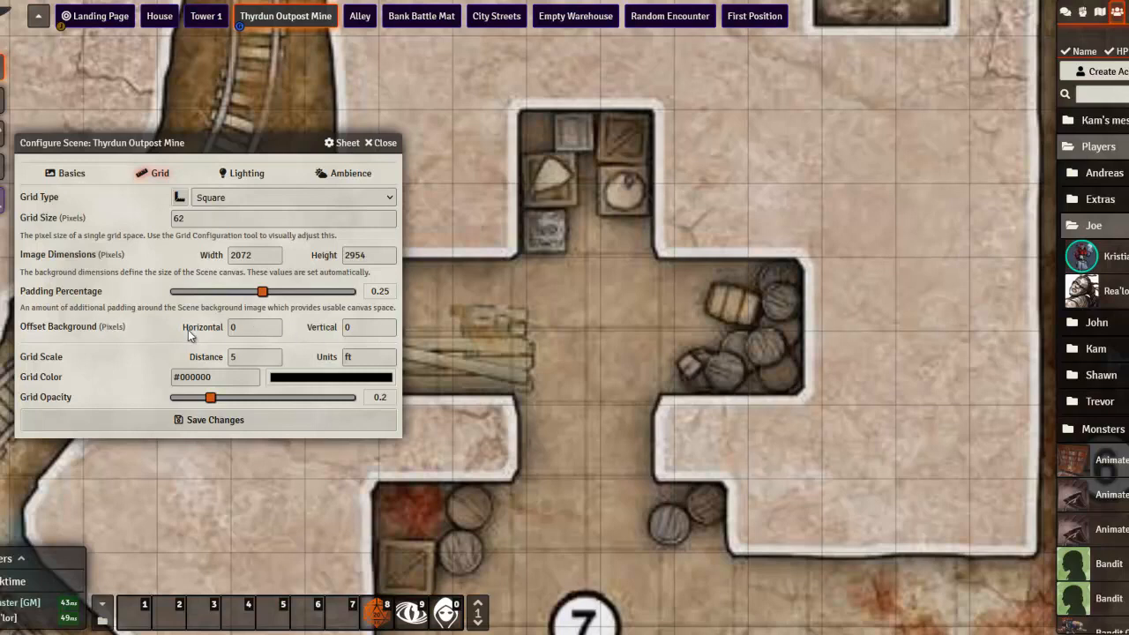
# Step: Try a background offset of 5 pixels horizontally and vertically, and clear both offset values
pyautogui.click(249, 327)
pyautogui.write('5')
pyautogui.press('Tab')
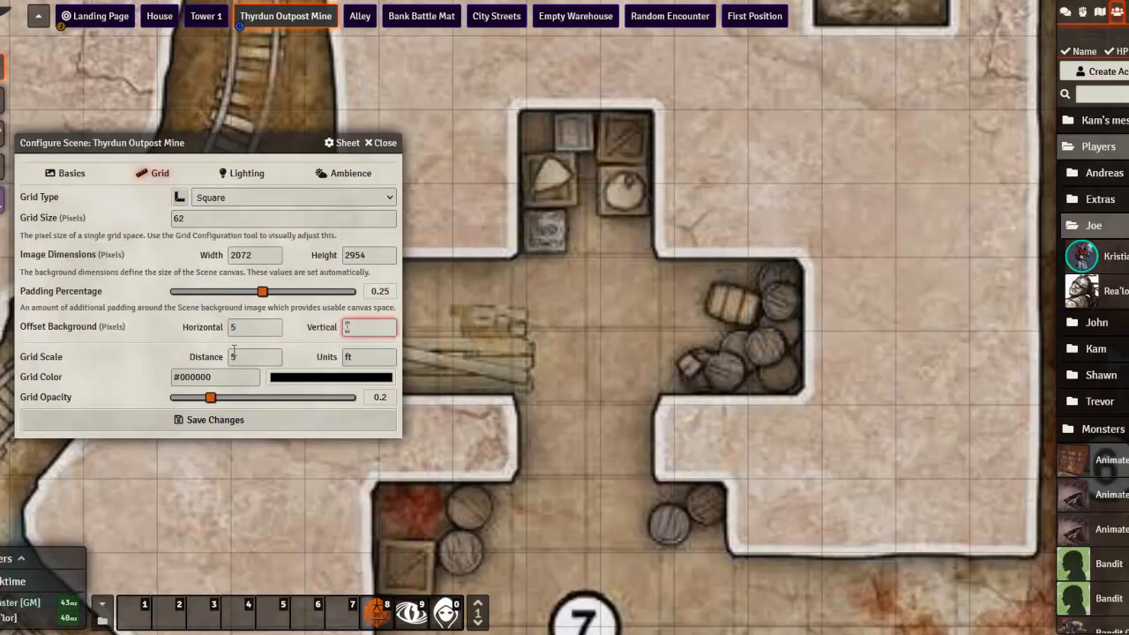
pyautogui.write('5')
pyautogui.press('BackSpace')
pyautogui.hotkey('shift', 'Tab')
pyautogui.press('BackSpace')
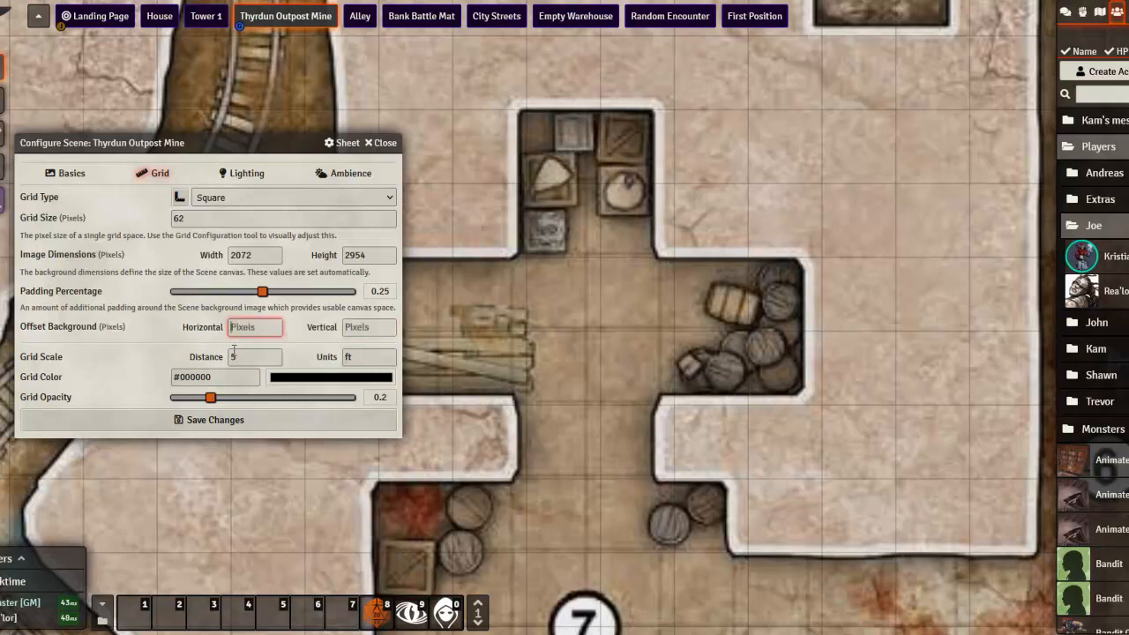
pyautogui.press('Tab')
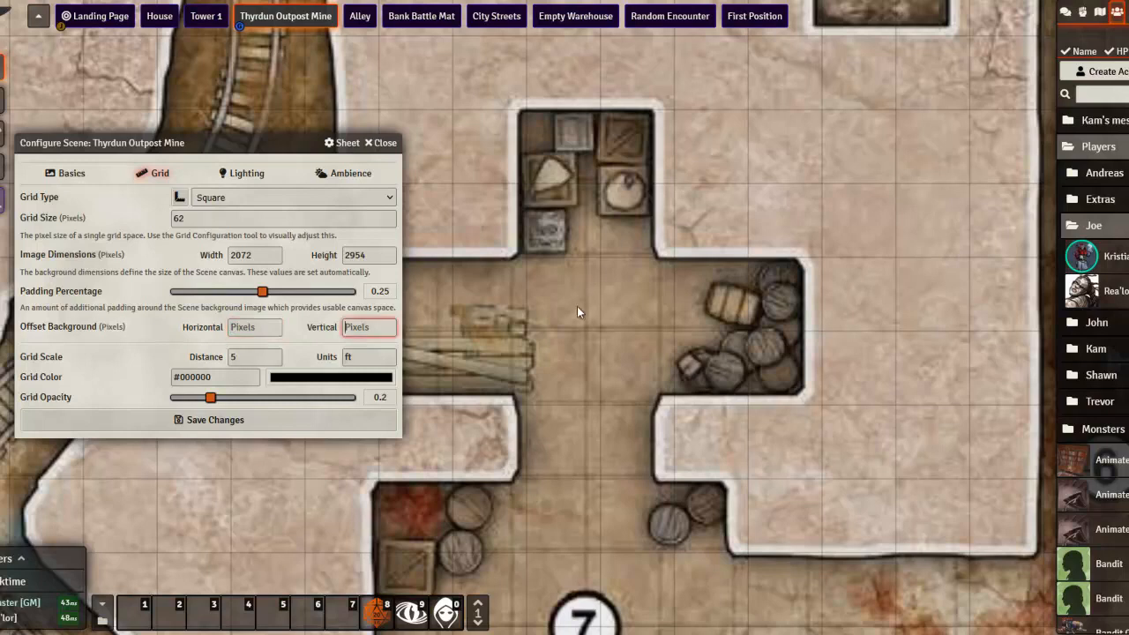
# Step: Open the Grid Configuration Tool, move it off the map's centre, and compare the grid with the corridor between rooms 7 and 6
pyautogui.click(180, 197)
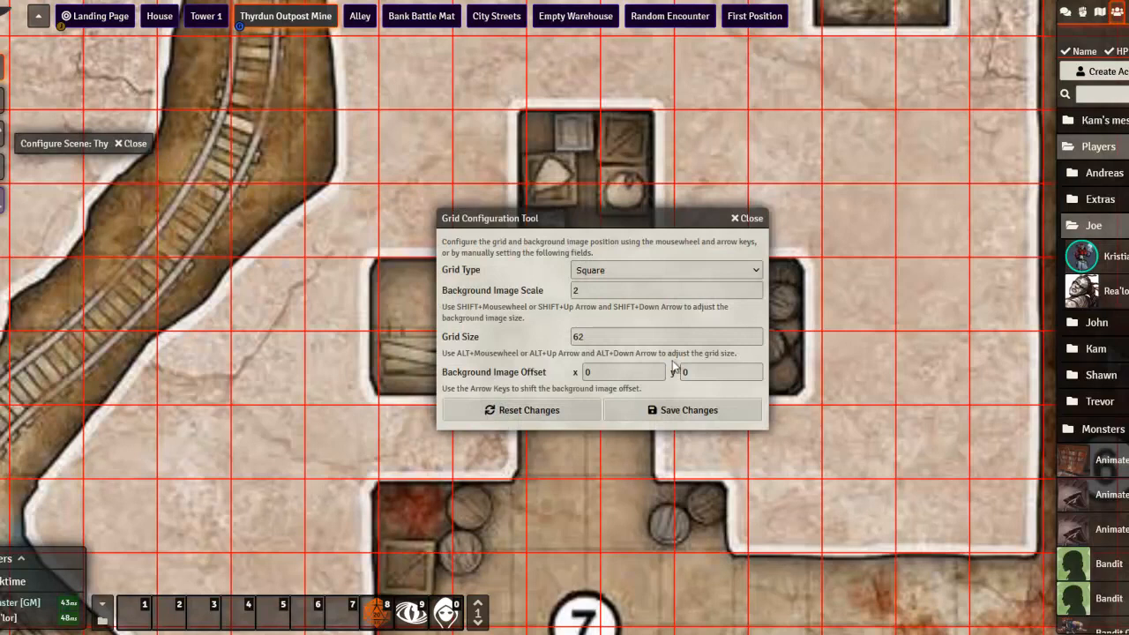
pyautogui.moveTo(617, 217); pyautogui.dragTo(316, 194)
pyautogui.scroll(-5, 637, 387)
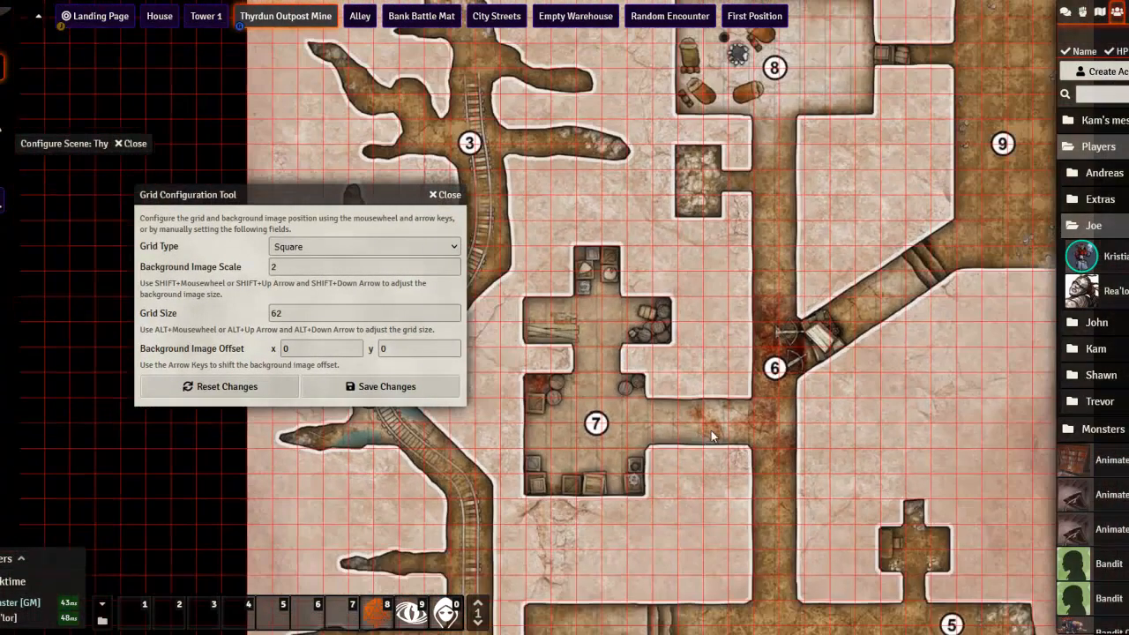
pyautogui.scroll(-8, 699, 434)
pyautogui.moveTo(648, 276)
pyautogui.mouseDown()
pyautogui.moveTo(644, 312)
pyautogui.moveTo(624, 275)
pyautogui.moveTo(655, 284)
pyautogui.mouseUp()
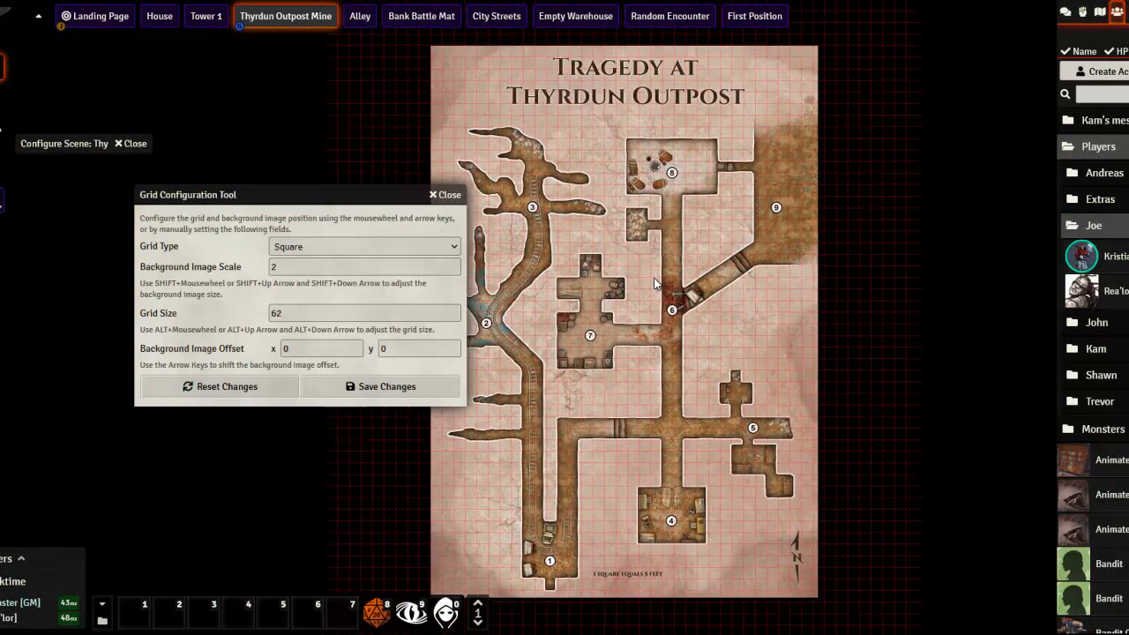
pyautogui.scroll(-2, 655, 284)
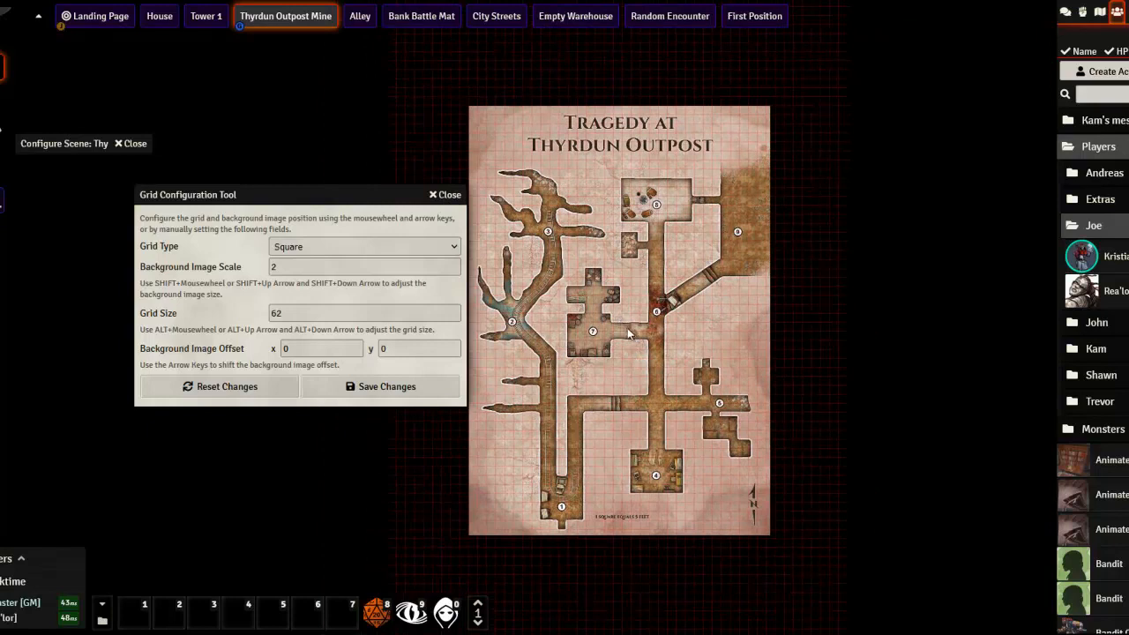
pyautogui.scroll(4, 624, 331)
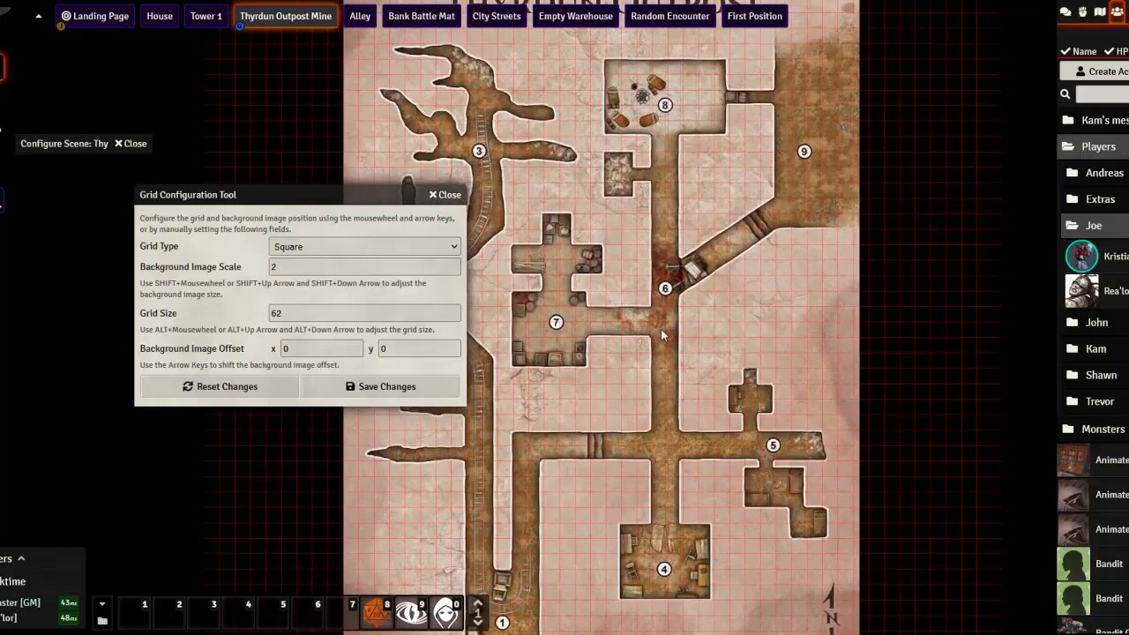
pyautogui.scroll(5, 642, 324)
pyautogui.scroll(4, 697, 335)
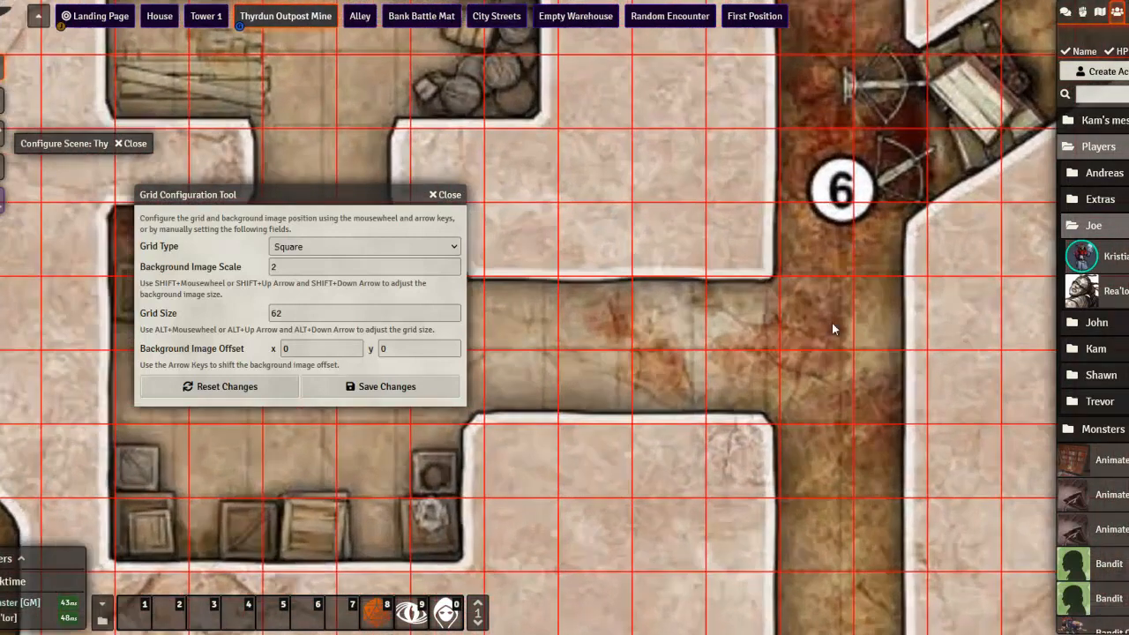
pyautogui.scroll(1, 730, 332)
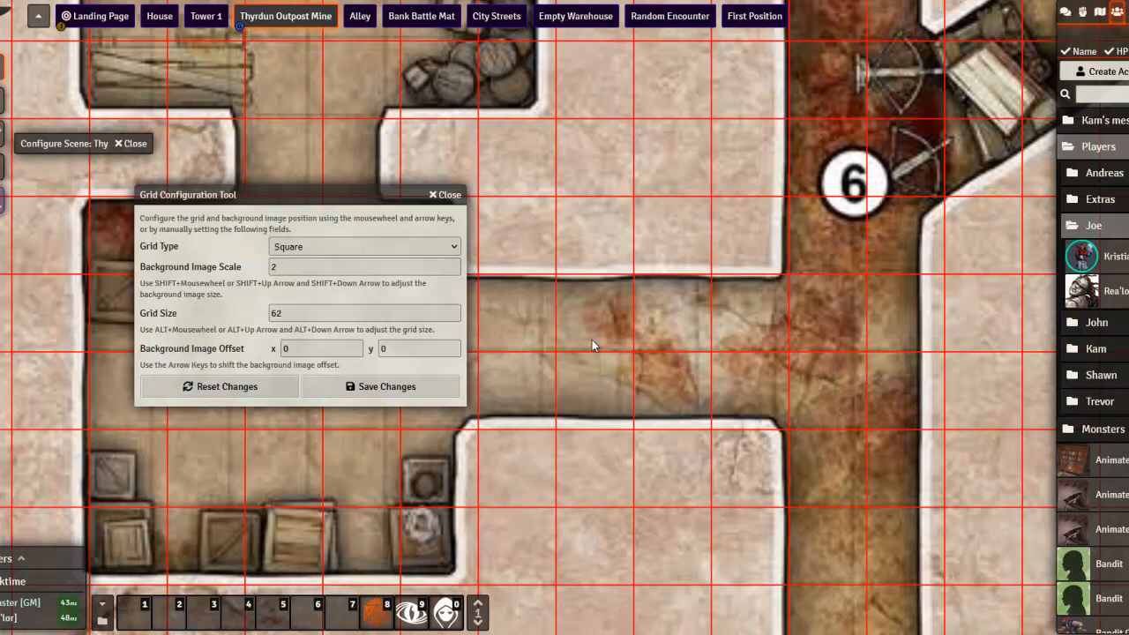
# Step: Shift the background image horizontally to an x offset of -12 in the Grid Configuration Tool
pyautogui.press('Left')
pyautogui.press('Left')
pyautogui.press('Left')
pyautogui.press('Left')
pyautogui.press('Left')
pyautogui.press('Left')
pyautogui.press('Left')
pyautogui.press('Left')
pyautogui.press('Left')
pyautogui.press('Left')
pyautogui.press('Left')
pyautogui.press('Left')
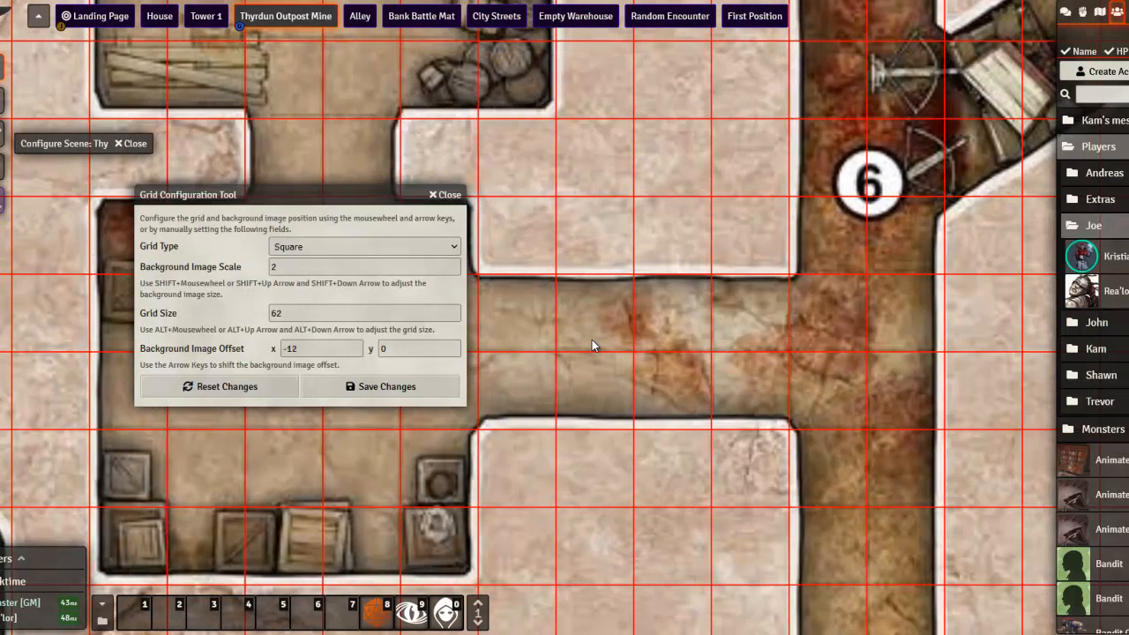
# Step: Fine-tune the background image's vertical offset to -2, checking the walls around rooms 6 and 7 against the grid
pyautogui.press('Up')
pyautogui.scroll(-3, 651, 355)
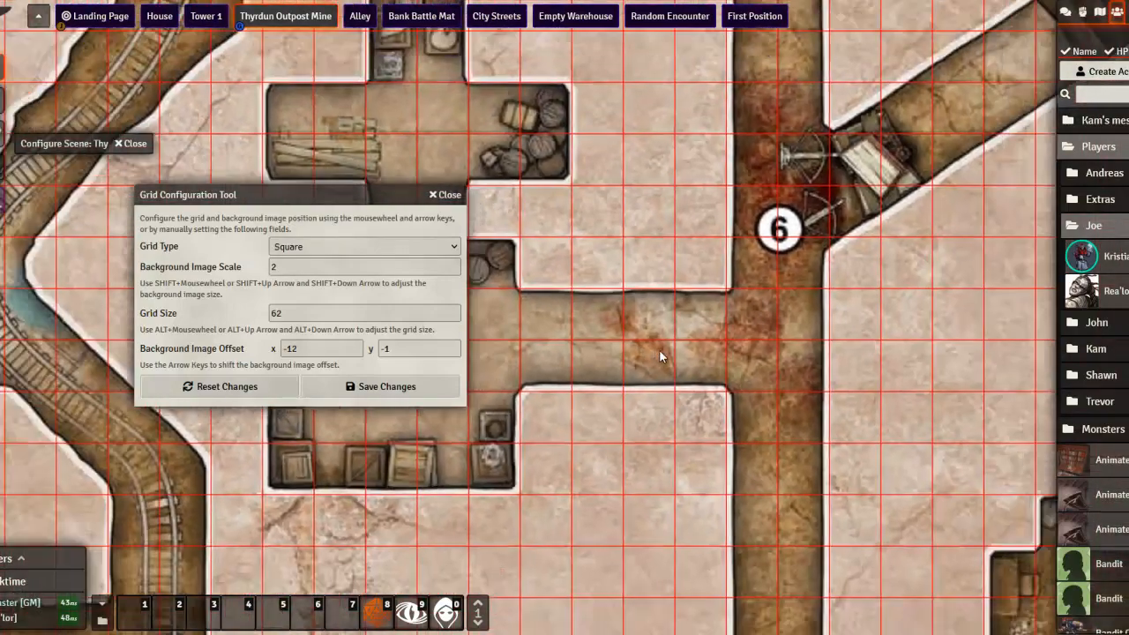
pyautogui.scroll(-2, 660, 357)
pyautogui.moveTo(758, 270); pyautogui.dragTo(869, 282)
pyautogui.scroll(3, 617, 396)
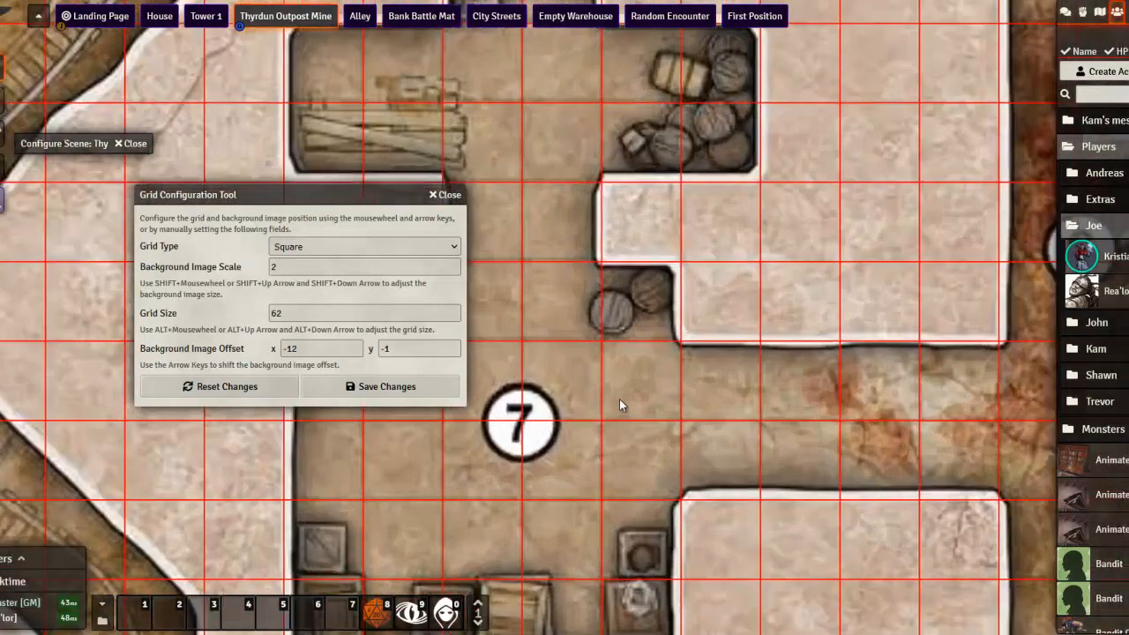
pyautogui.moveTo(652, 380); pyautogui.dragTo(711, 352)
pyautogui.press('Down')
pyautogui.press('Down')
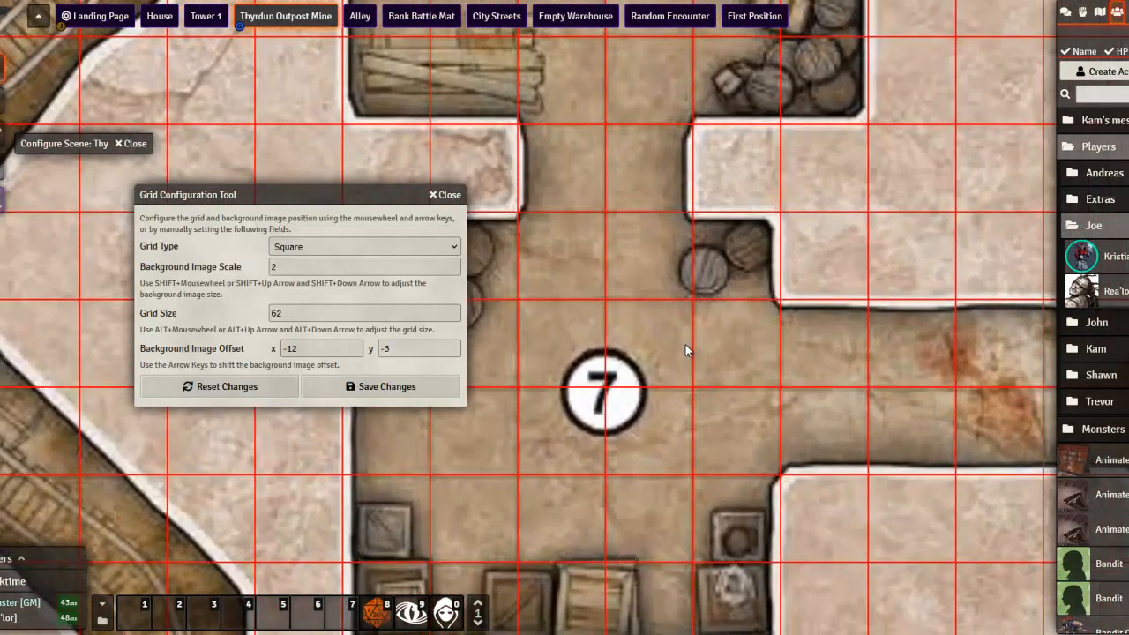
pyautogui.scroll(-5, 685, 349)
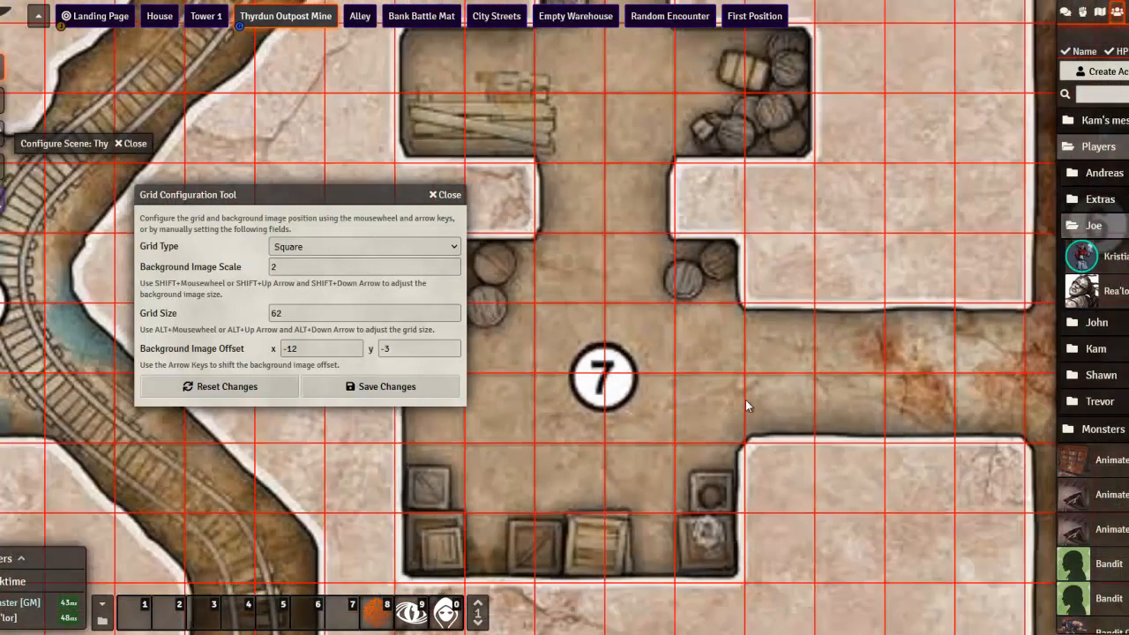
pyautogui.scroll(3, 745, 401)
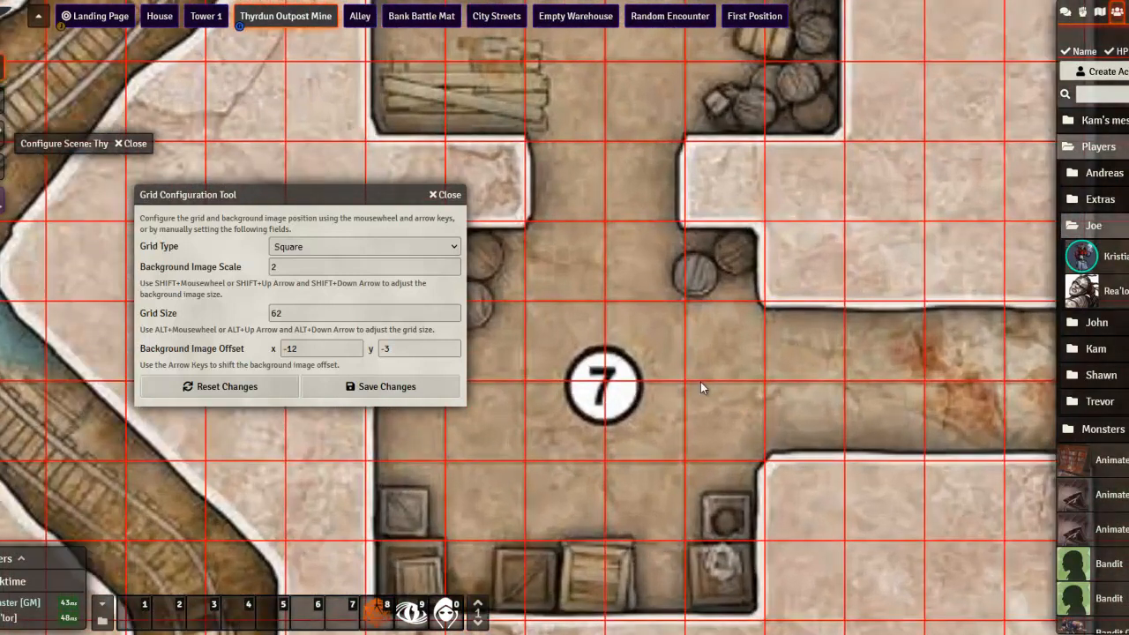
pyautogui.press('Up')
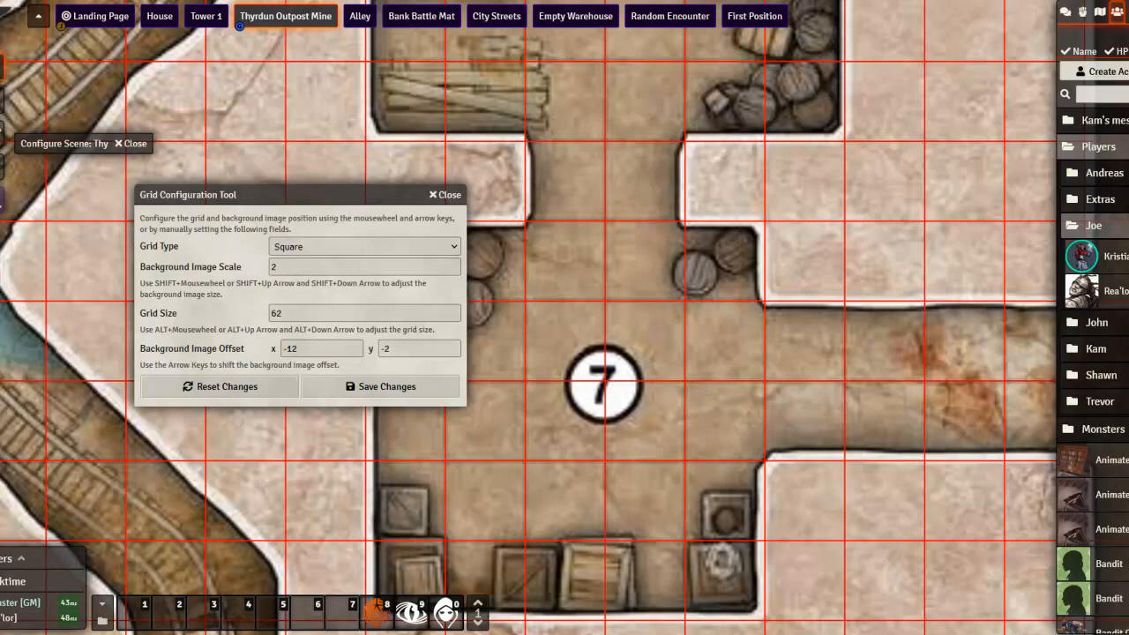
# Step: Examine how the 62-pixel grid lines up with the walls across the map, including rooms 3, 4, 8 and 9
pyautogui.scroll(-6, 600, 309)
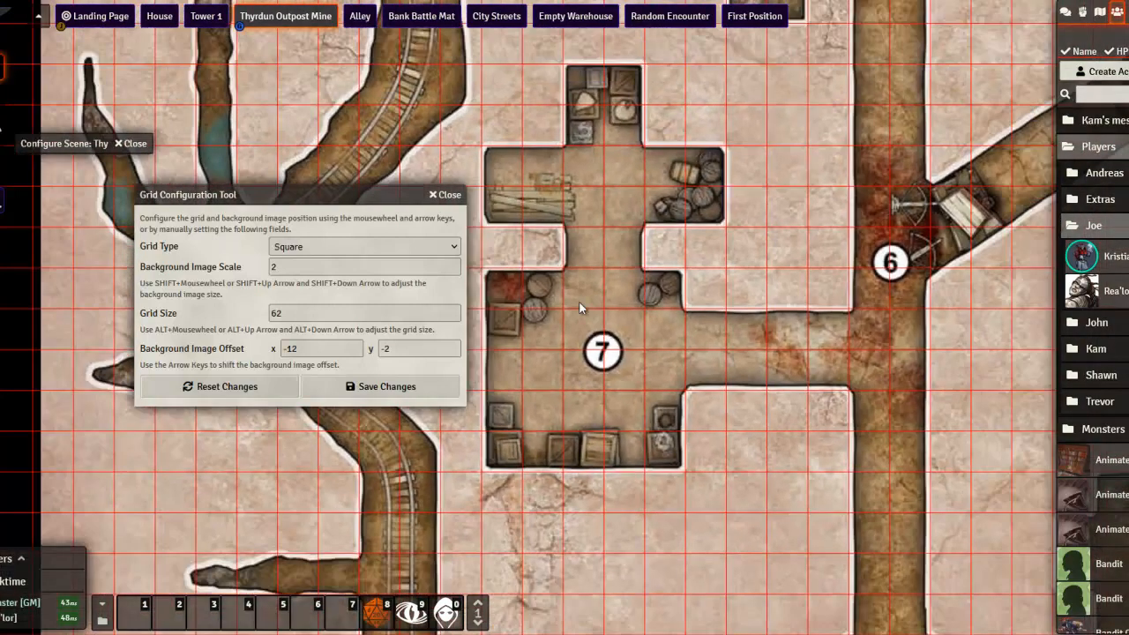
pyautogui.scroll(-2, 616, 304)
pyautogui.scroll(-5, 655, 297)
pyautogui.moveTo(737, 415); pyautogui.dragTo(934, 595)
pyautogui.moveTo(692, 269); pyautogui.dragTo(714, 436)
pyautogui.scroll(8, 649, 245)
pyautogui.scroll(4, 750, 265)
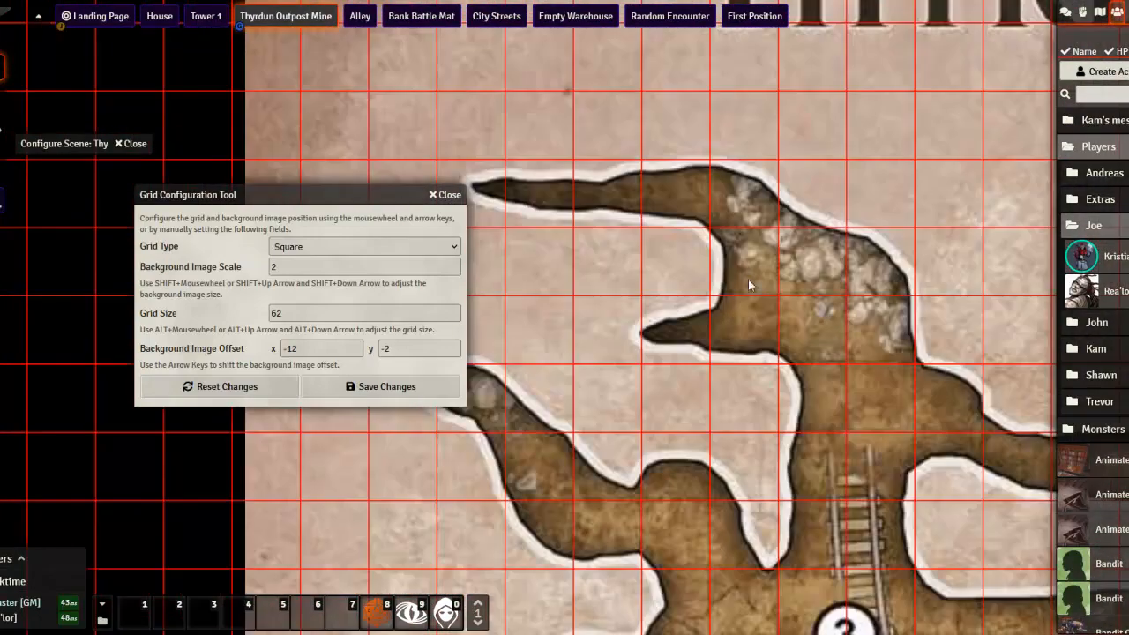
pyautogui.scroll(-12, 852, 514)
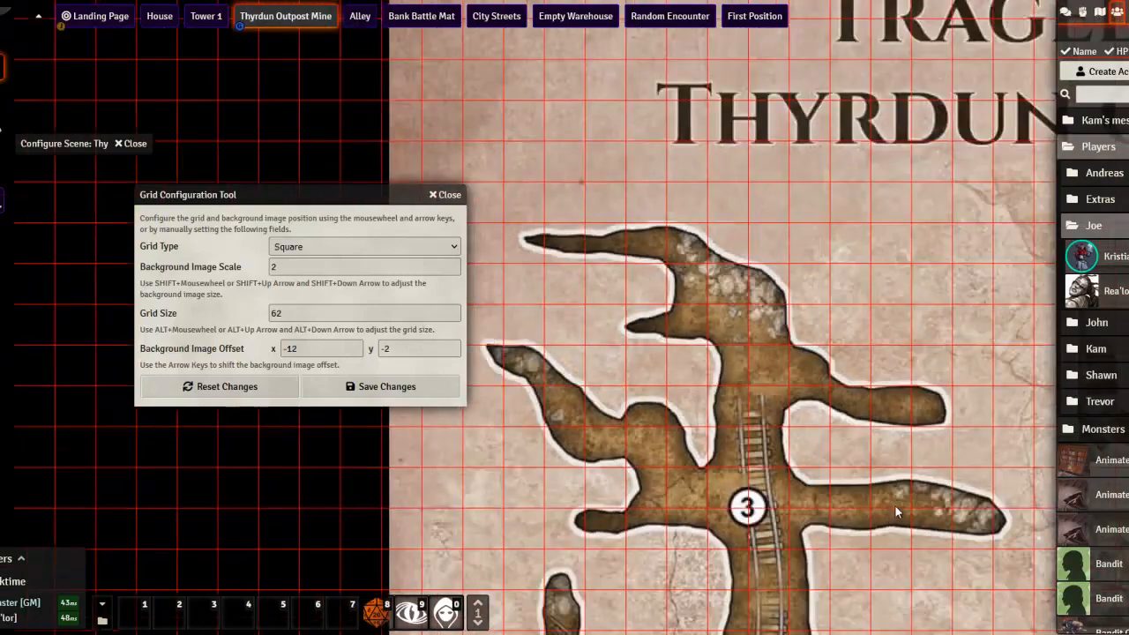
pyautogui.moveTo(915, 547); pyautogui.dragTo(551, 450)
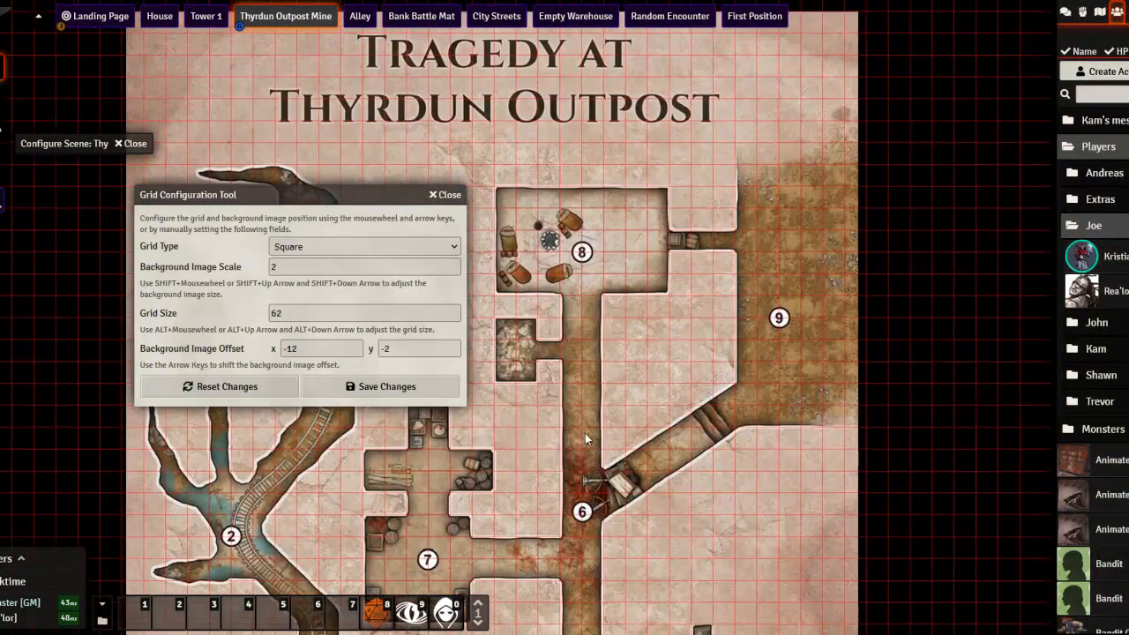
pyautogui.scroll(8, 935, 223)
pyautogui.scroll(4, 912, 309)
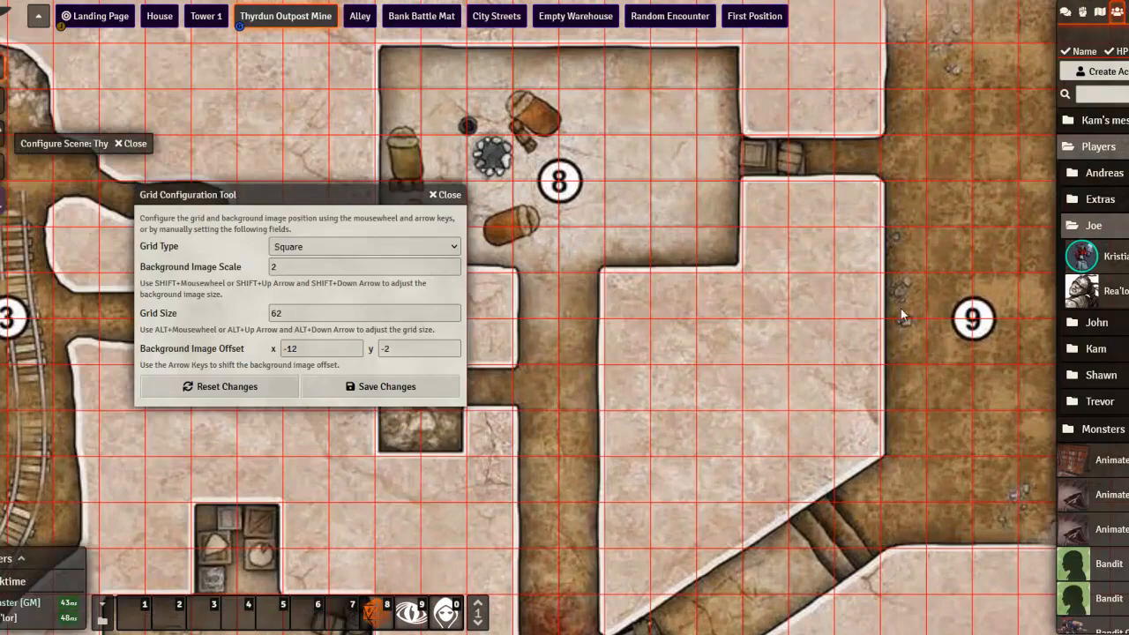
pyautogui.scroll(-5, 900, 289)
pyautogui.moveTo(803, 501); pyautogui.dragTo(716, 72)
pyautogui.moveTo(739, 432); pyautogui.dragTo(820, 288)
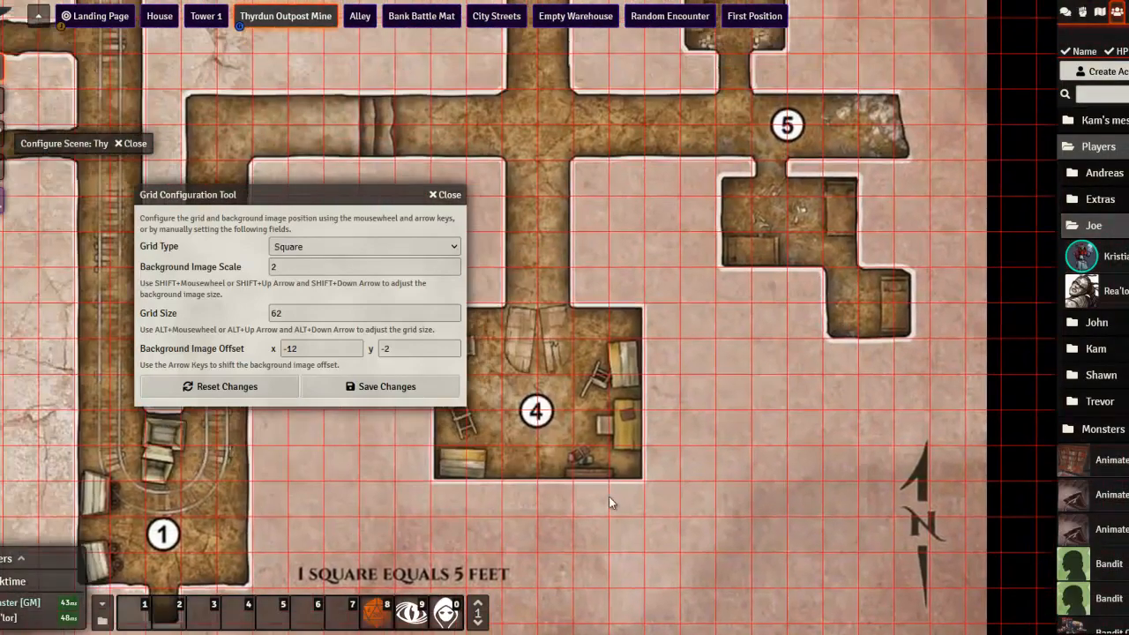
pyautogui.moveTo(700, 332); pyautogui.dragTo(816, 631)
pyautogui.moveTo(770, 405); pyautogui.dragTo(808, 474)
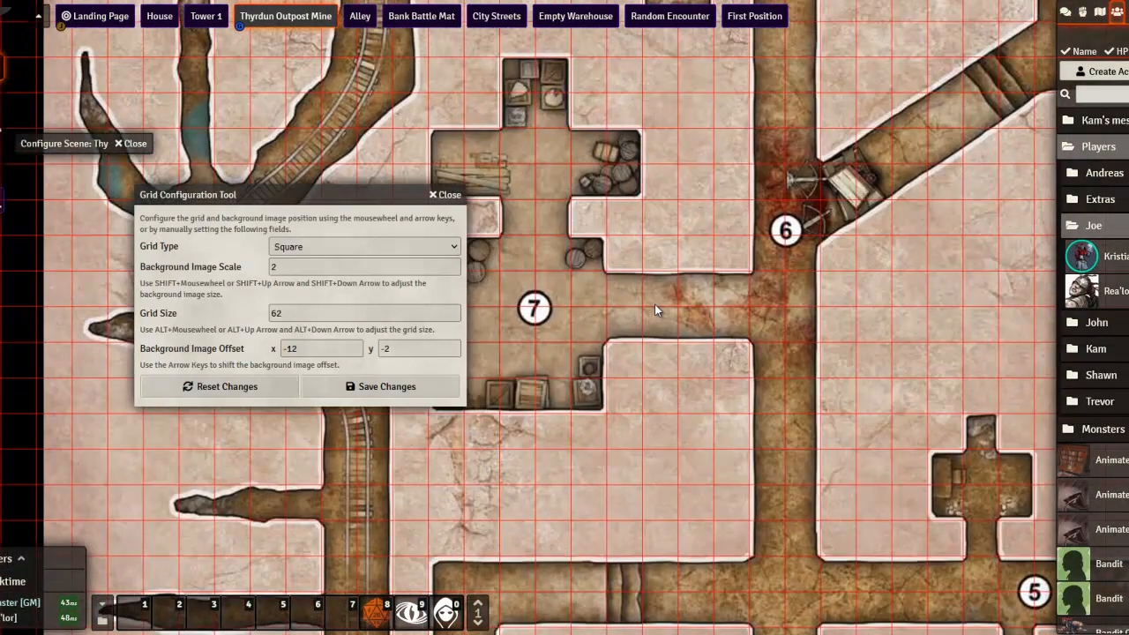
# Step: Try a grid size of 61 in the Grid Configuration Tool
pyautogui.click(312, 309)
pyautogui.press('BackSpace')
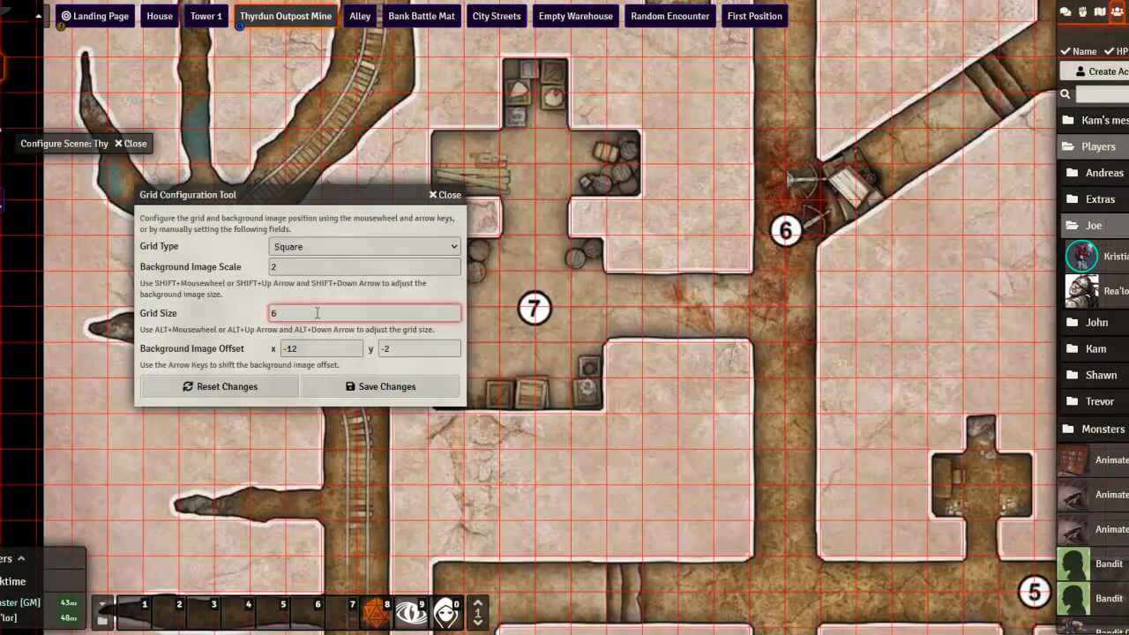
pyautogui.write('1')
pyautogui.press('Tab')
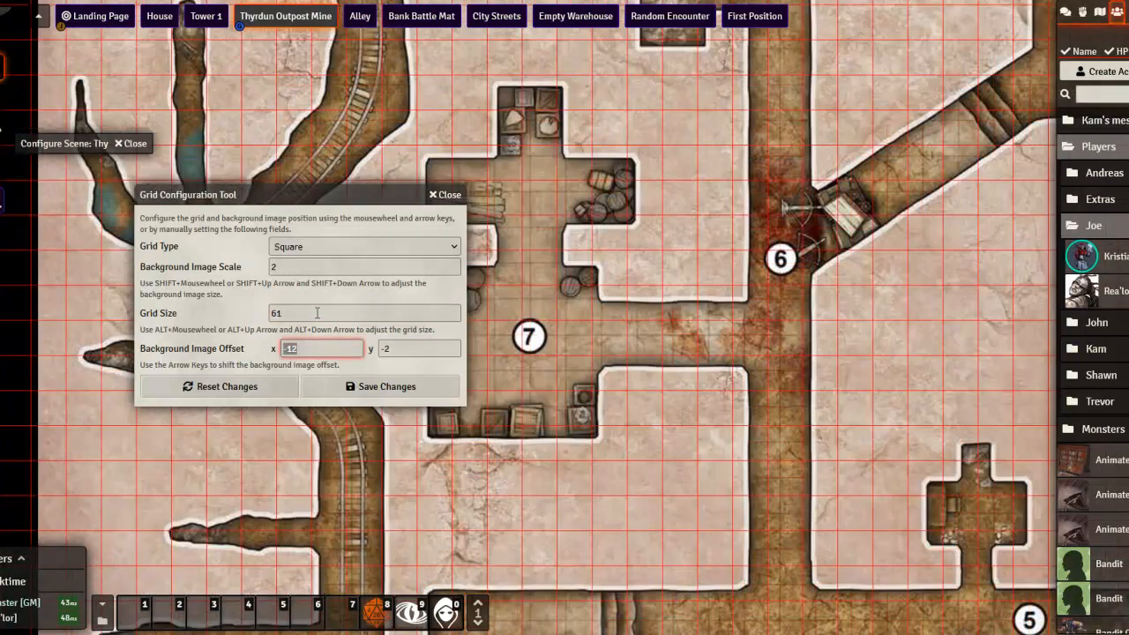
# Step: Try shifting the background image to an offset of x 3 and y 21 with the 61-pixel grid around room 7
pyautogui.click(642, 320)
pyautogui.press('Down')
pyautogui.scroll(5, 582, 328)
pyautogui.press('Down')
pyautogui.press('Down')
pyautogui.press('Down')
pyautogui.press('Down')
pyautogui.press('Down')
pyautogui.press('Down')
pyautogui.press('Down')
pyautogui.press('Right')
pyautogui.press('Right')
pyautogui.press('Right')
pyautogui.press('Right')
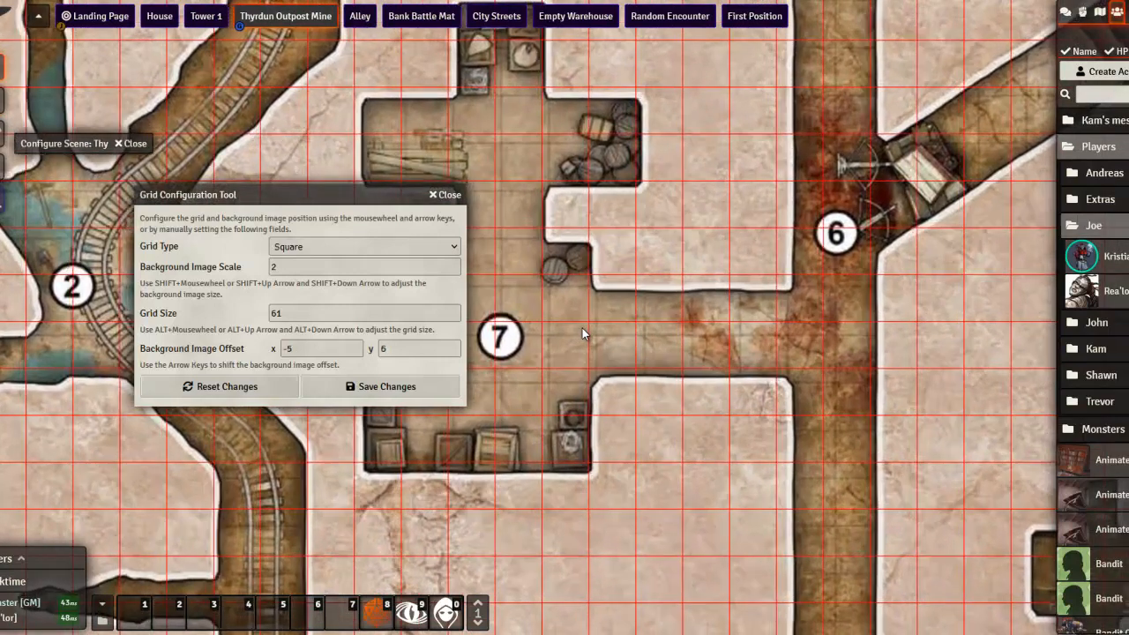
pyautogui.press('Right')
pyautogui.press('Right')
pyautogui.press('Right')
pyautogui.press('Right')
pyautogui.press('Right')
pyautogui.press('Right')
pyautogui.press('Right')
pyautogui.press('Right')
pyautogui.press('Right')
pyautogui.press('Right')
pyautogui.press('Right')
pyautogui.press('Down')
pyautogui.press('Down')
pyautogui.press('Down')
pyautogui.press('Down')
pyautogui.press('Down')
pyautogui.press('Down')
pyautogui.press('Down')
pyautogui.press('Down')
pyautogui.press('Down')
pyautogui.press('Down')
pyautogui.press('Down')
pyautogui.press('Down')
pyautogui.press('Down')
pyautogui.press('Down')
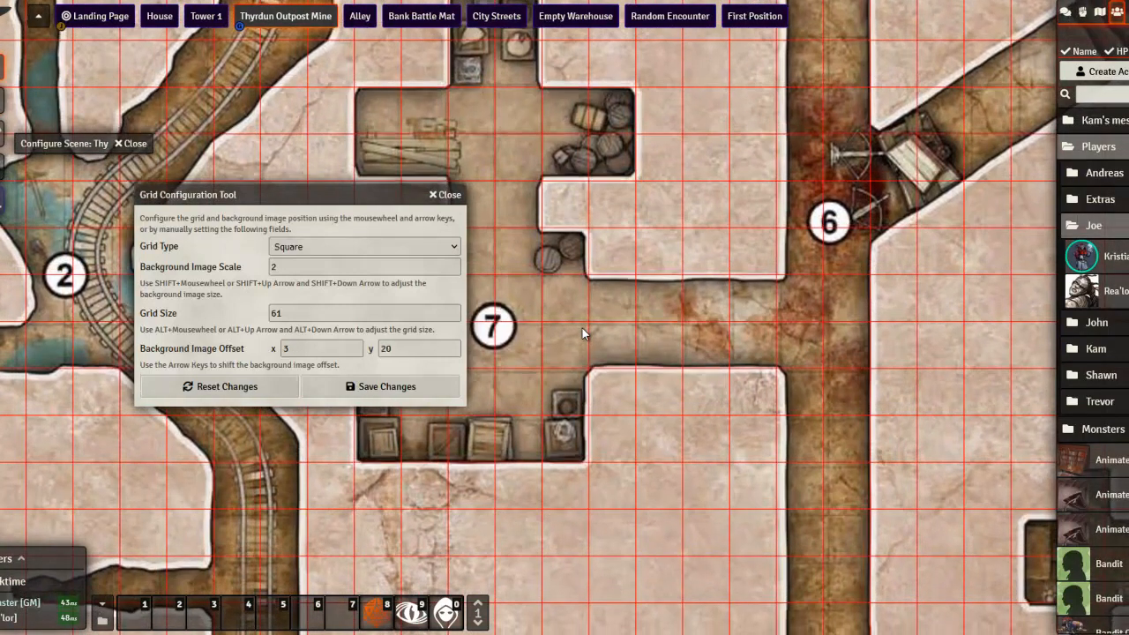
pyautogui.press('Down')
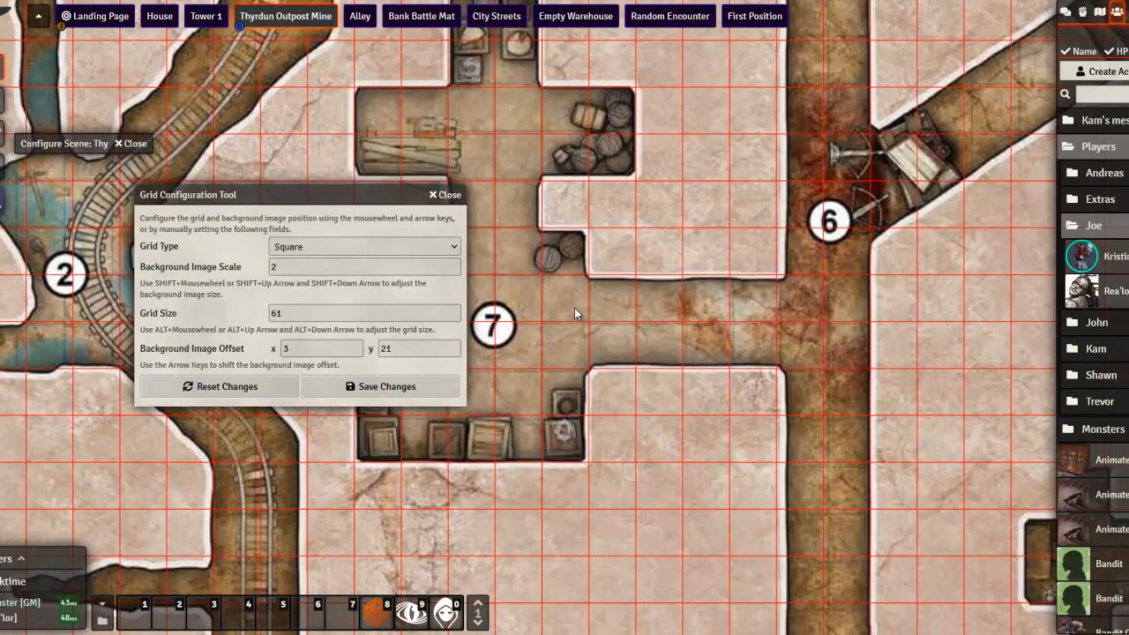
# Step: Examine how the 61-pixel grid lines up with the map's squares around rooms 3, 4, 5 and 6
pyautogui.moveTo(818, 498); pyautogui.dragTo(491, 46)
pyautogui.moveTo(731, 332); pyautogui.dragTo(742, 201)
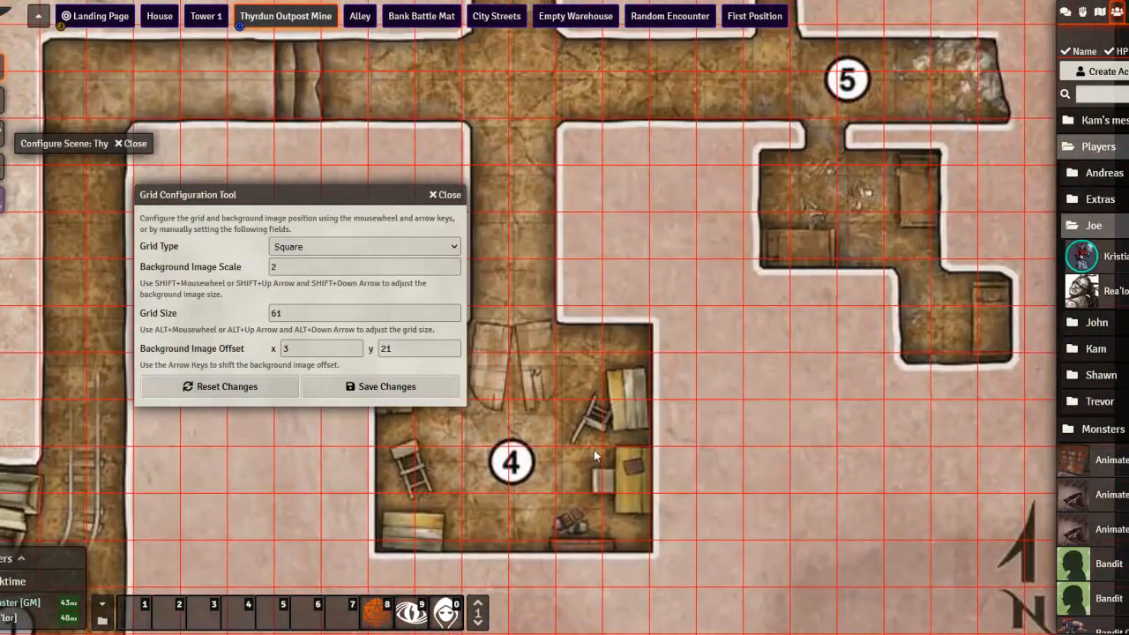
pyautogui.moveTo(739, 358); pyautogui.dragTo(871, 620)
pyautogui.moveTo(530, 223); pyautogui.dragTo(820, 617)
pyautogui.moveTo(500, 122); pyautogui.dragTo(798, 622)
pyautogui.moveTo(752, 399); pyautogui.dragTo(597, 247)
pyautogui.moveTo(767, 450); pyautogui.dragTo(548, 167)
pyautogui.moveTo(655, 385)
pyautogui.mouseDown()
pyautogui.moveTo(561, 255)
pyautogui.moveTo(553, 269)
pyautogui.mouseUp()
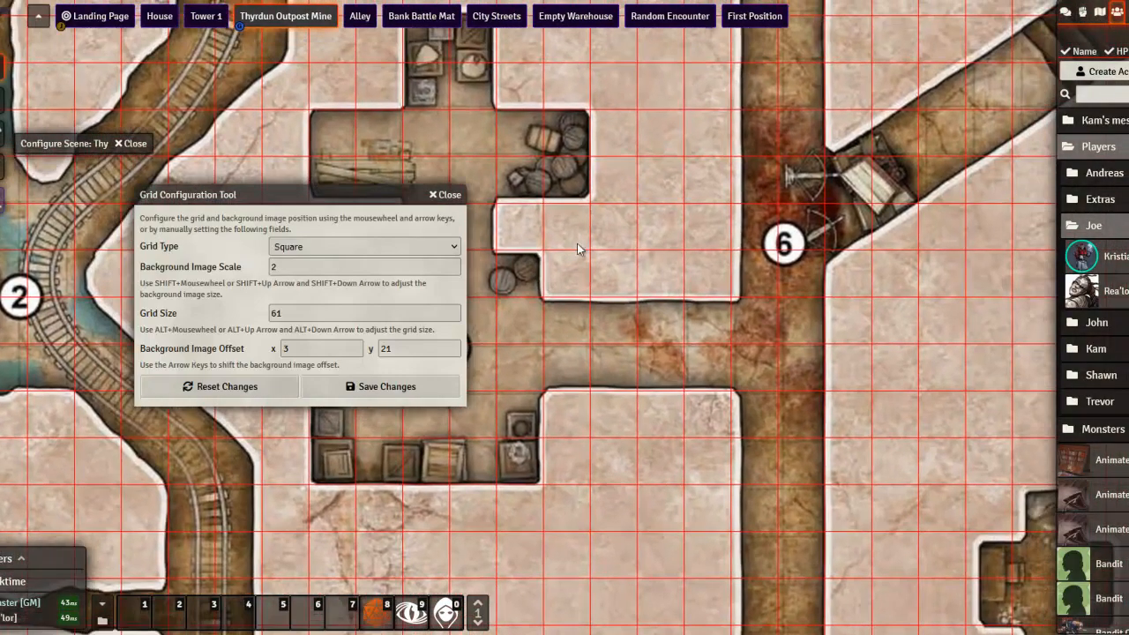
pyautogui.moveTo(561, 224); pyautogui.dragTo(841, 520)
pyautogui.moveTo(658, 157); pyautogui.dragTo(890, 408)
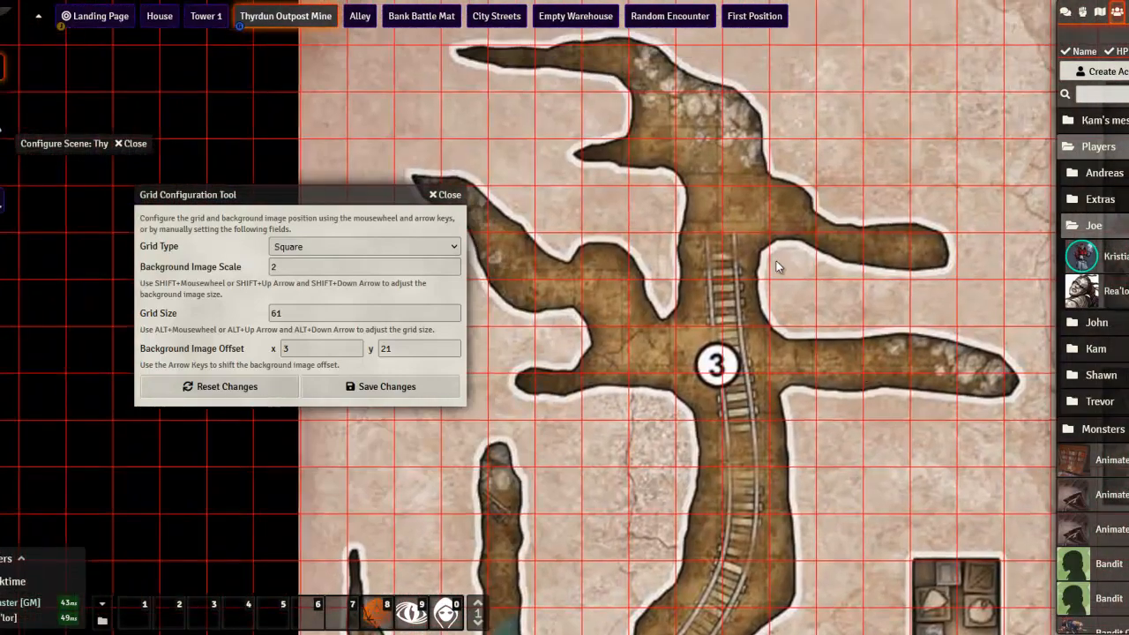
pyautogui.moveTo(785, 277); pyautogui.dragTo(786, 420)
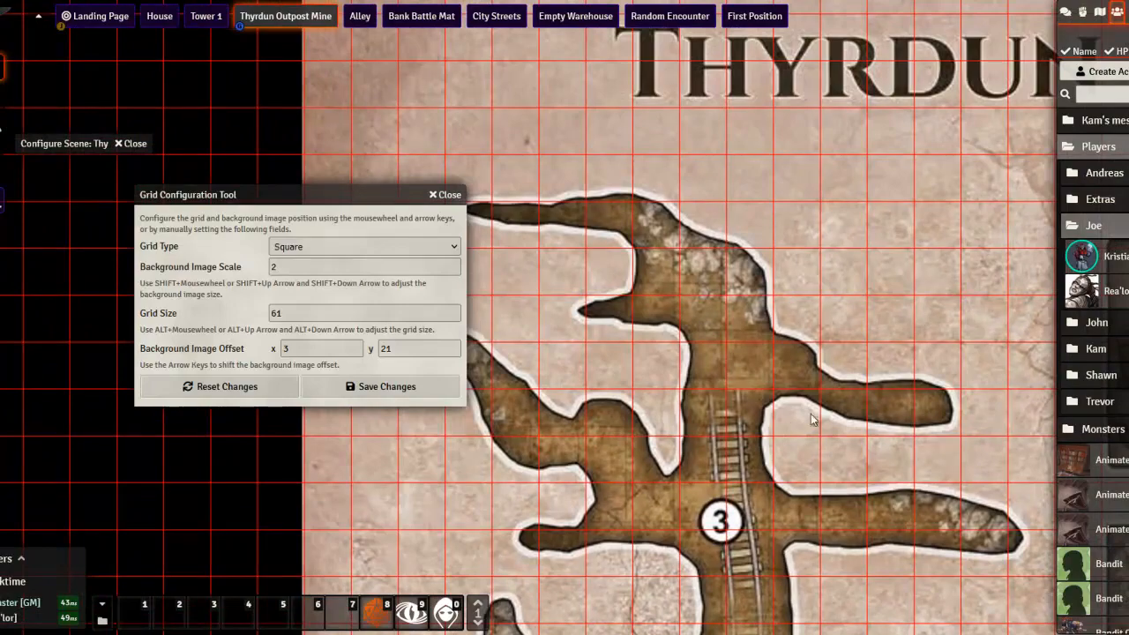
pyautogui.moveTo(907, 515); pyautogui.dragTo(547, 171)
pyautogui.moveTo(807, 545); pyautogui.dragTo(628, 143)
pyautogui.moveTo(904, 478); pyautogui.dragTo(732, 221)
pyautogui.moveTo(864, 484); pyautogui.dragTo(619, 230)
pyautogui.moveTo(654, 324); pyautogui.dragTo(894, 543)
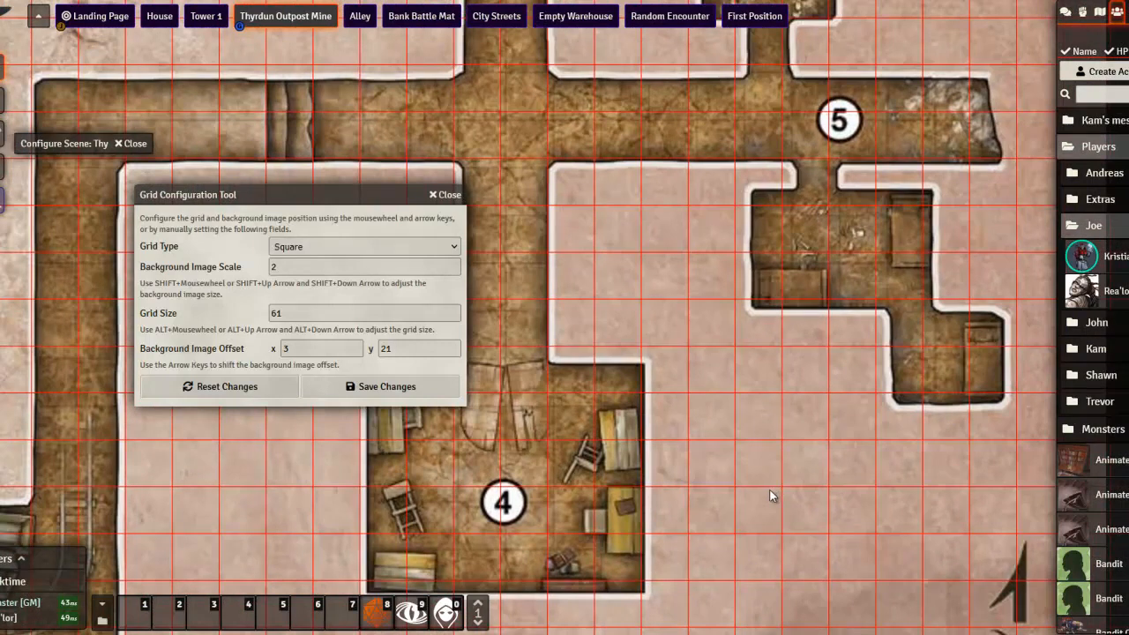
# Step: Set the grid size back to 62 in the Grid Configuration Tool
pyautogui.click(303, 315)
pyautogui.press('BackSpace')
pyautogui.write('2')
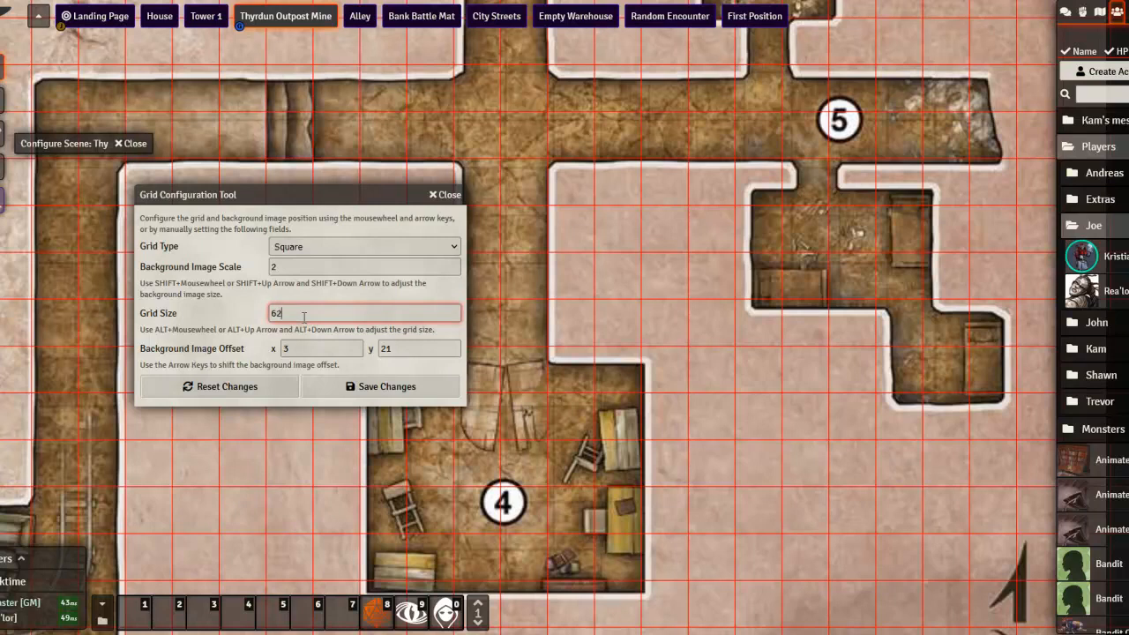
pyautogui.press('Tab')
# Step: Shift the background image's horizontal offset back to -12
pyautogui.write('3')
pyautogui.write('-')
pyautogui.click(759, 230)
pyautogui.press('Left')
pyautogui.press('Left')
pyautogui.press('Left')
pyautogui.press('Left')
pyautogui.press('Left')
pyautogui.press('Left')
pyautogui.press('Left')
pyautogui.press('Left')
pyautogui.press('Left')
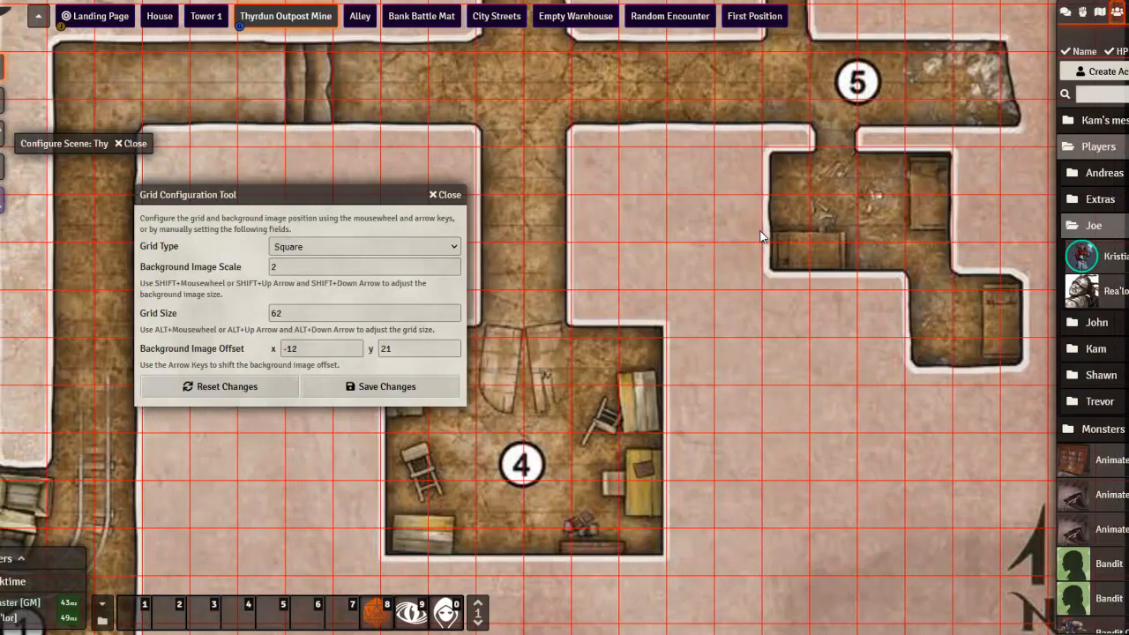
# Step: Shift the background image's vertical offset to -1 so the walls around rooms 4 and 5 meet the grid
pyautogui.press('Up')
pyautogui.press('Up')
pyautogui.press('Up')
pyautogui.press('Up')
pyautogui.press('Up')
pyautogui.press('Up')
pyautogui.press('Up')
pyautogui.press('Up')
pyautogui.press('Up')
pyautogui.press('Up')
pyautogui.press('Up')
pyautogui.press('Up')
pyautogui.press('Up')
pyautogui.press('Up')
pyautogui.press('Up')
pyautogui.press('Up')
pyautogui.press('Up')
pyautogui.press('Up')
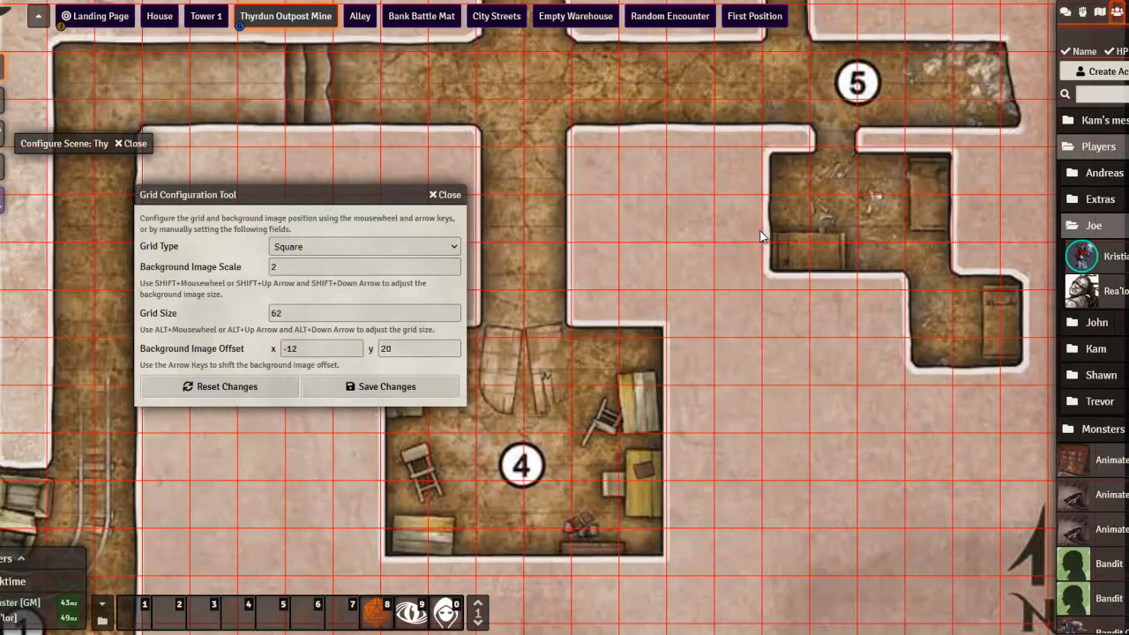
pyautogui.press('Up')
pyautogui.press('Up')
pyautogui.press('Up')
pyautogui.press('Up')
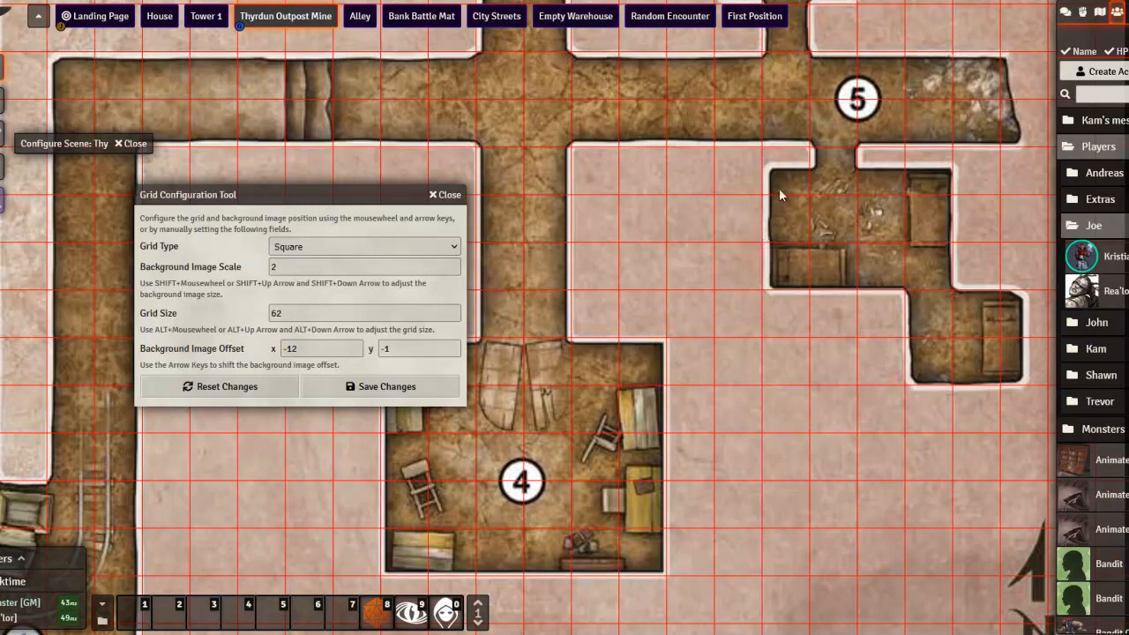
# Step: Shift the background image's vertical offset to -3, checking the walls around rooms 5, 7 and 8 against the grid
pyautogui.moveTo(540, 143); pyautogui.dragTo(819, 547)
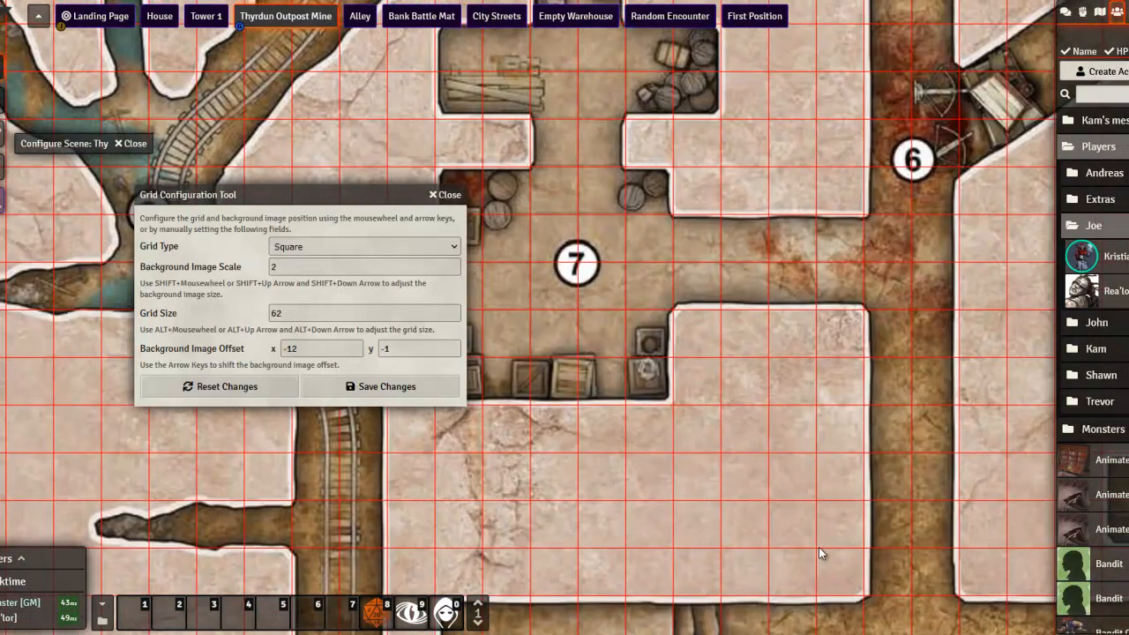
pyautogui.moveTo(818, 360); pyautogui.dragTo(739, 614)
pyautogui.moveTo(838, 254); pyautogui.dragTo(712, 469)
pyautogui.moveTo(812, 208); pyautogui.dragTo(676, 326)
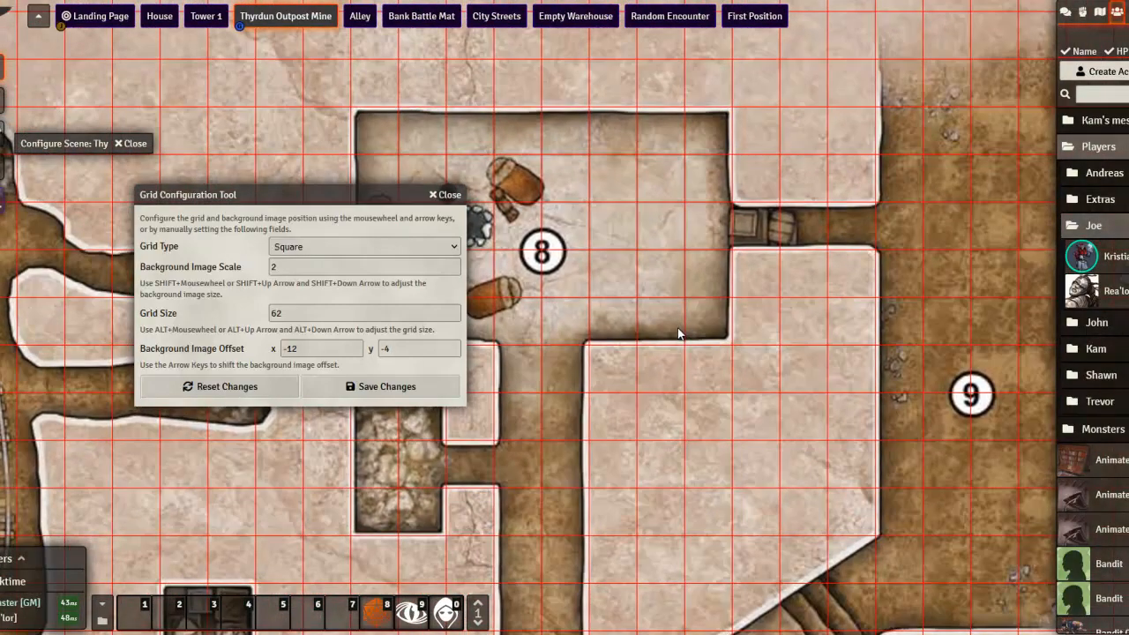
pyautogui.press('Up')
pyautogui.press('Up')
pyautogui.moveTo(676, 407); pyautogui.dragTo(699, 147)
pyautogui.moveTo(658, 369); pyautogui.dragTo(654, 43)
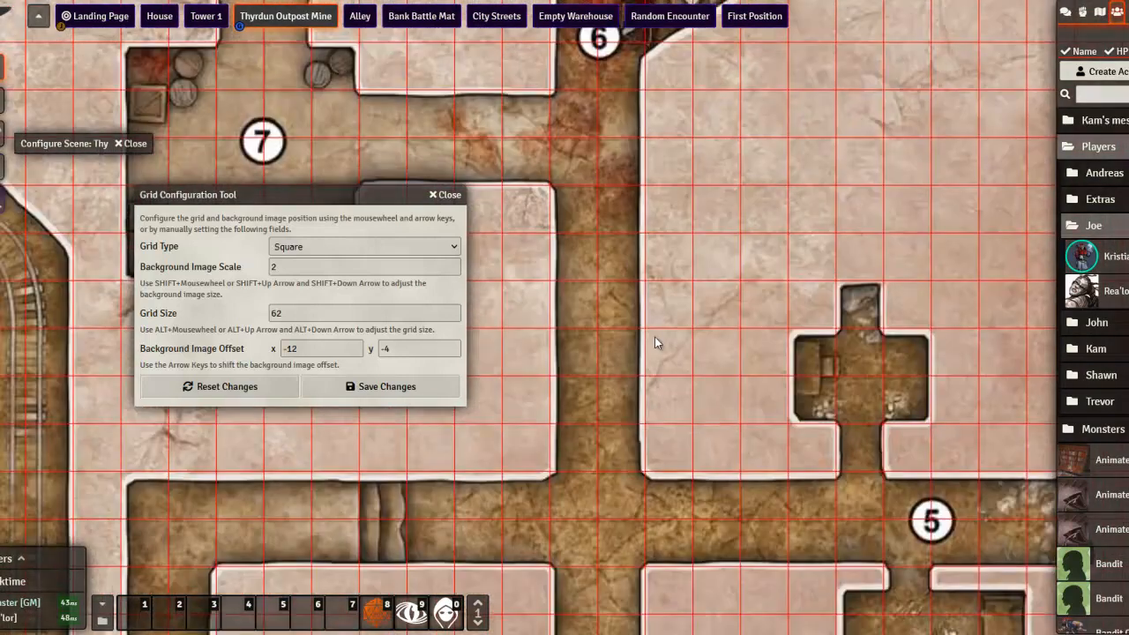
pyautogui.moveTo(650, 392); pyautogui.dragTo(658, 204)
pyautogui.press('Down')
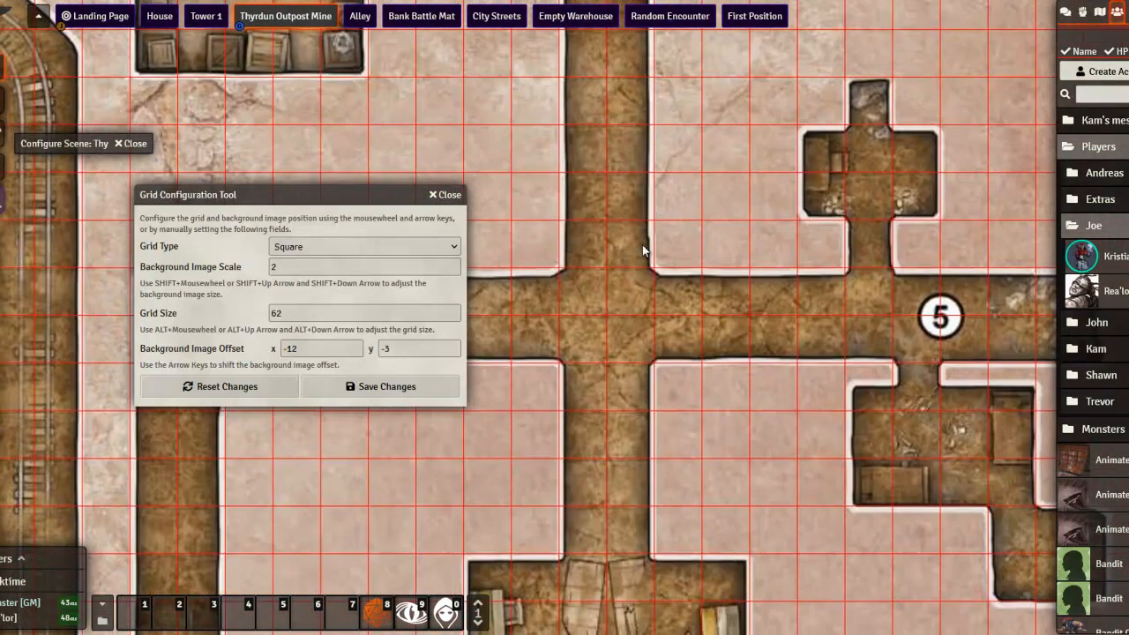
# Step: Examine the grid alignment around room 1, the corridor crossing, and rooms 6, 7 and 8 across the whole map
pyautogui.moveTo(605, 491); pyautogui.dragTo(775, 167)
pyautogui.moveTo(605, 396); pyautogui.dragTo(894, 373)
pyautogui.scroll(2, 705, 460)
pyautogui.moveTo(546, 517); pyautogui.dragTo(601, 441)
pyautogui.scroll(1, 585, 416)
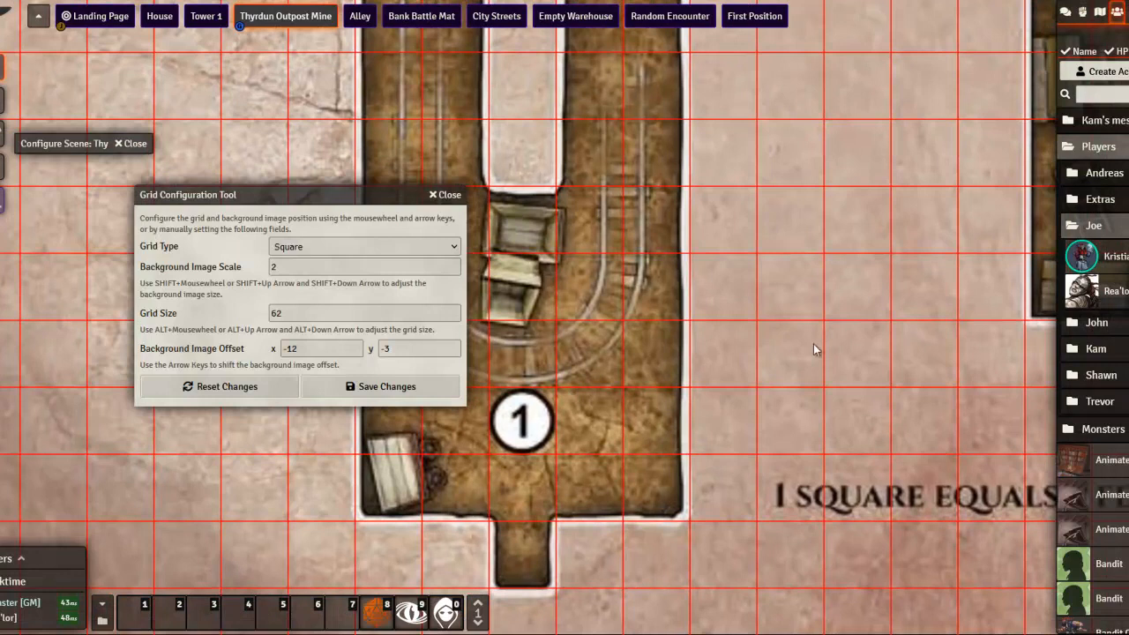
pyautogui.moveTo(821, 337); pyautogui.dragTo(552, 356)
pyautogui.moveTo(791, 181); pyautogui.dragTo(767, 369)
pyautogui.moveTo(786, 5); pyautogui.dragTo(731, 457)
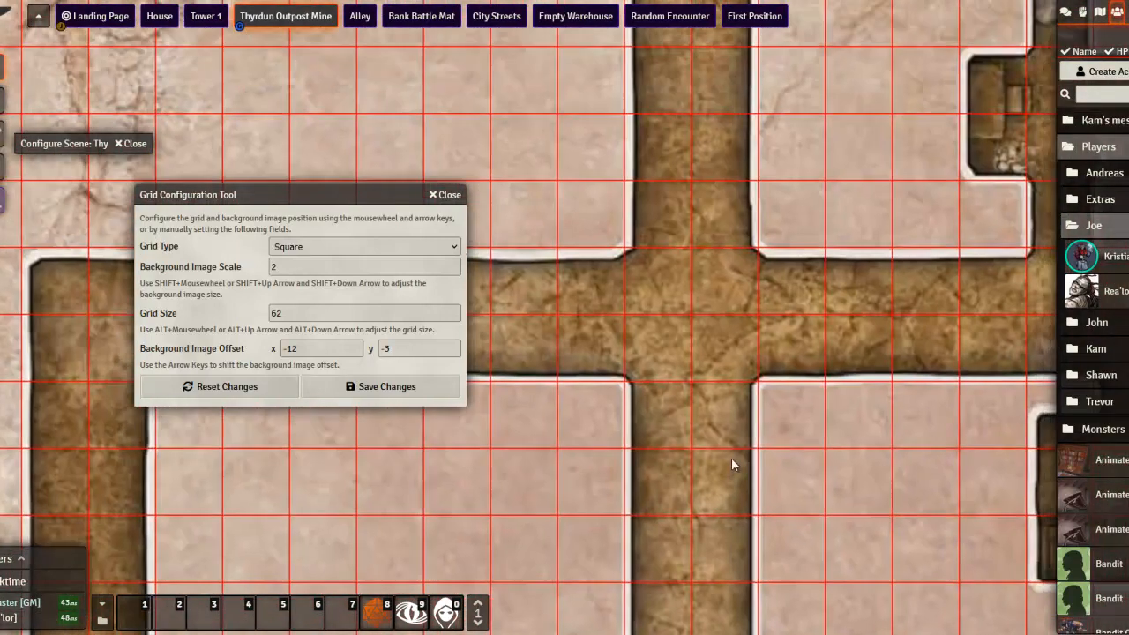
pyautogui.scroll(-10, 686, 323)
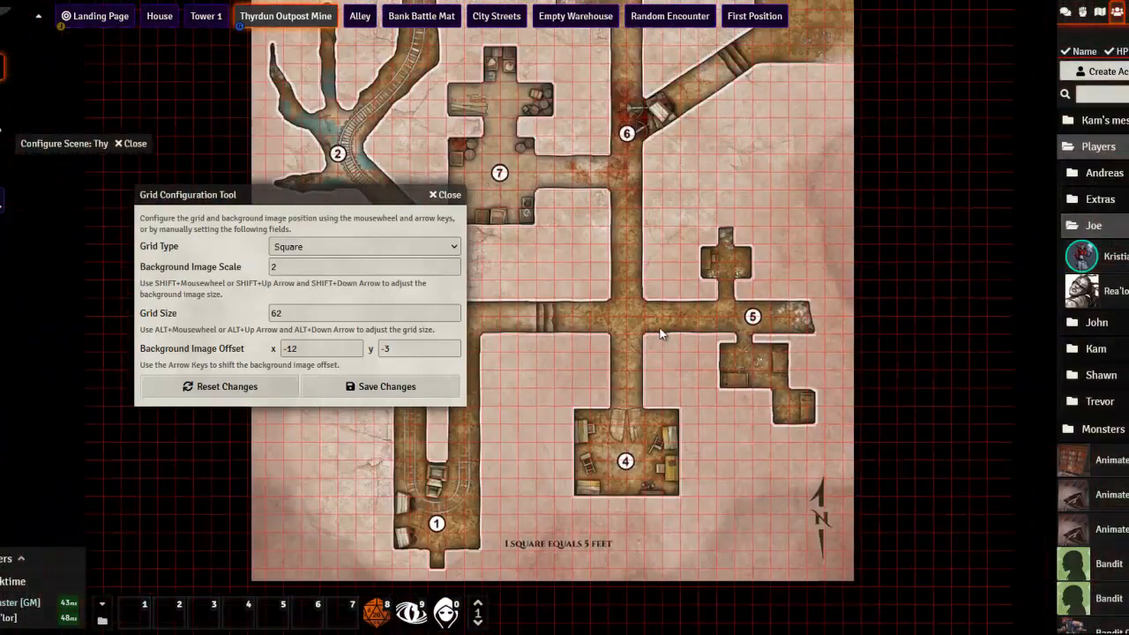
pyautogui.moveTo(595, 260); pyautogui.dragTo(617, 533)
pyautogui.moveTo(702, 432); pyautogui.dragTo(773, 351)
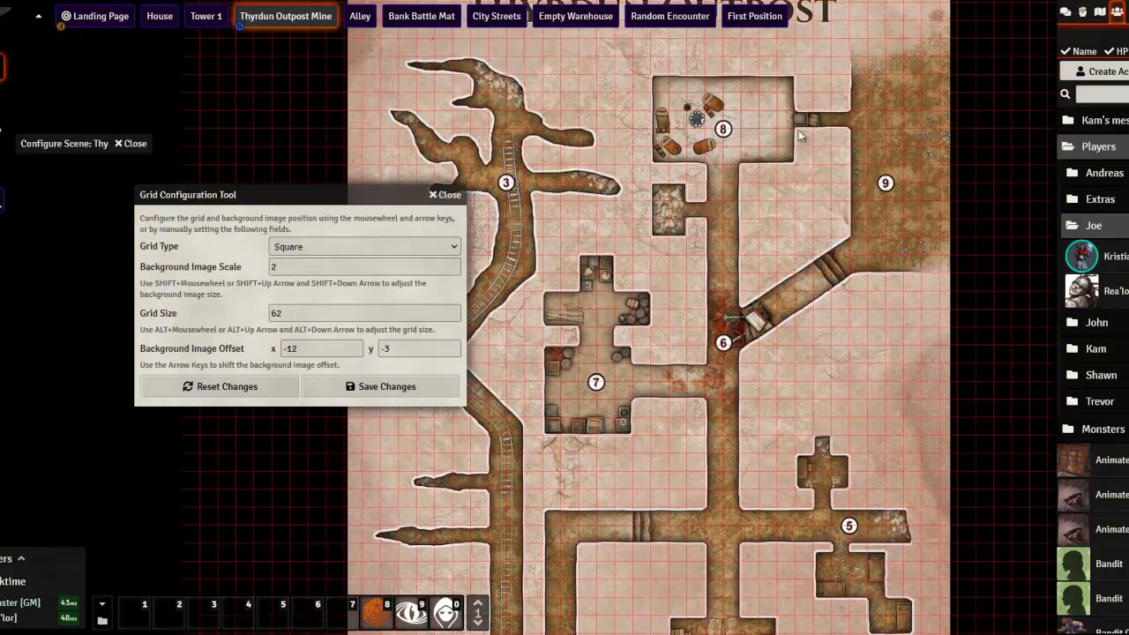
pyautogui.scroll(8, 667, 446)
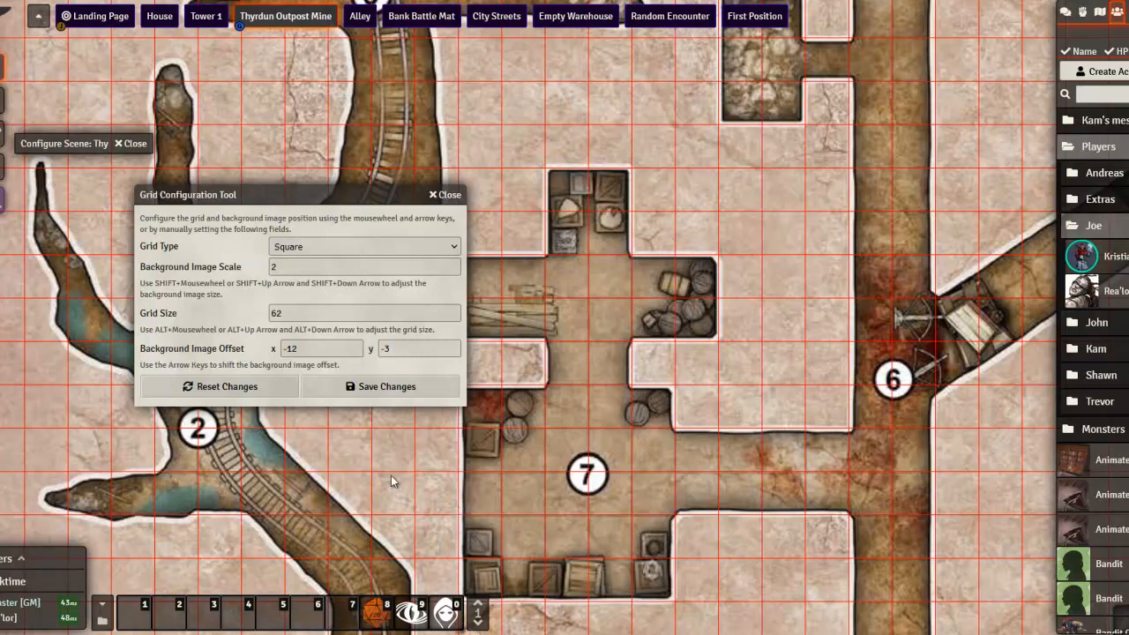
# Step: Set the grid type to Gridless in the Grid Configuration Tool and save the grid changes
pyautogui.moveTo(303, 315); pyautogui.dragTo(248, 313)
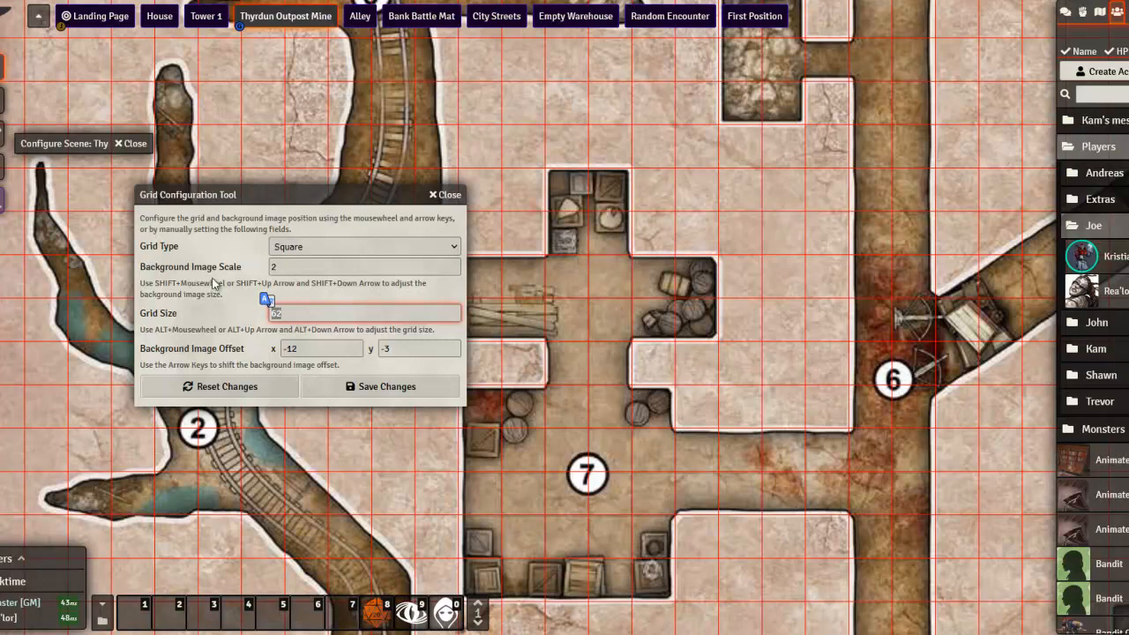
pyautogui.click(309, 247)
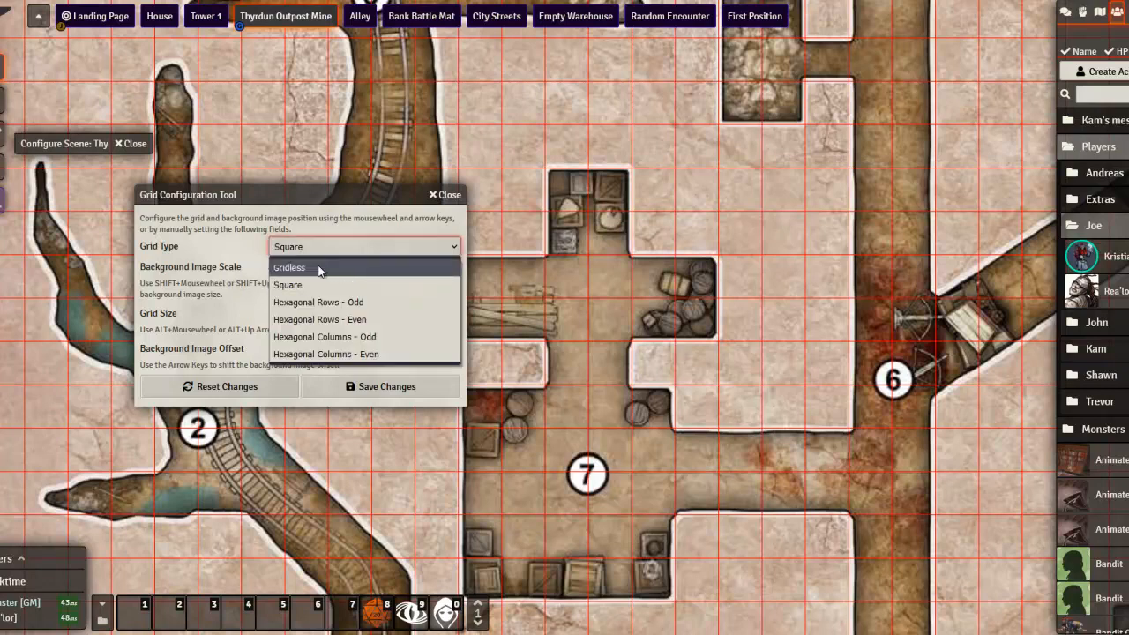
pyautogui.click(320, 268)
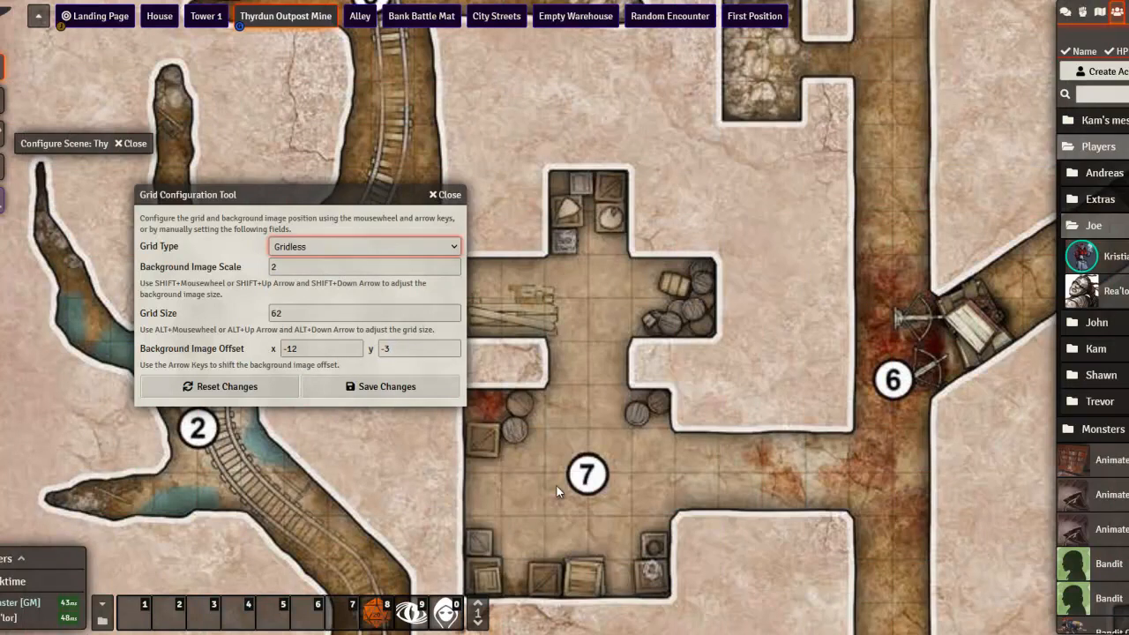
pyautogui.moveTo(1123, 292); pyautogui.dragTo(568, 366)
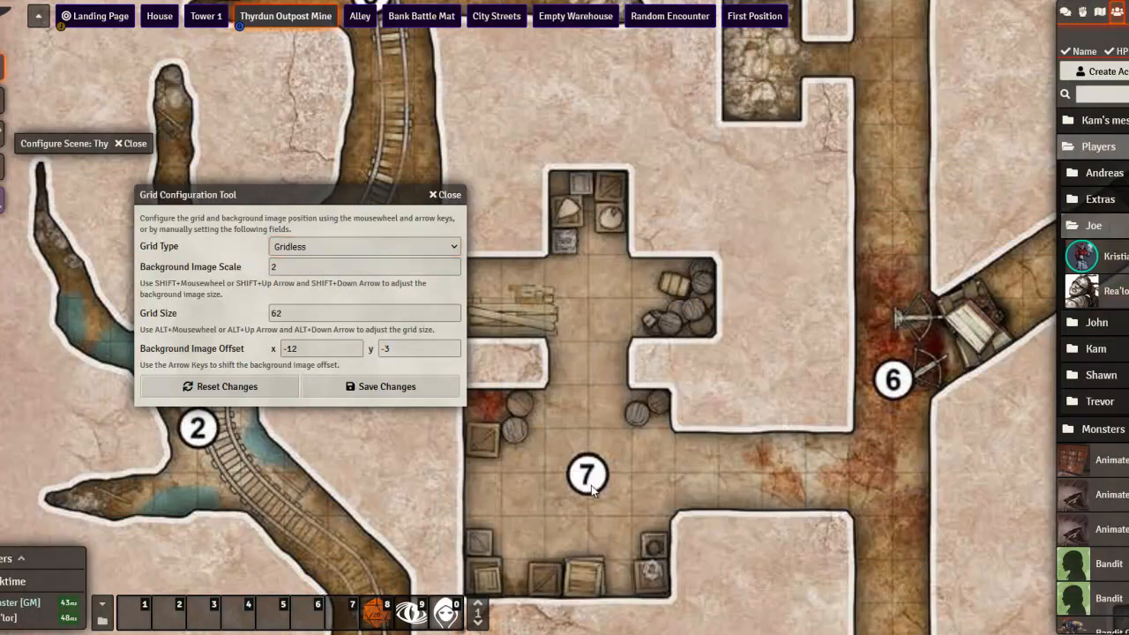
pyautogui.scroll(-4, 615, 447)
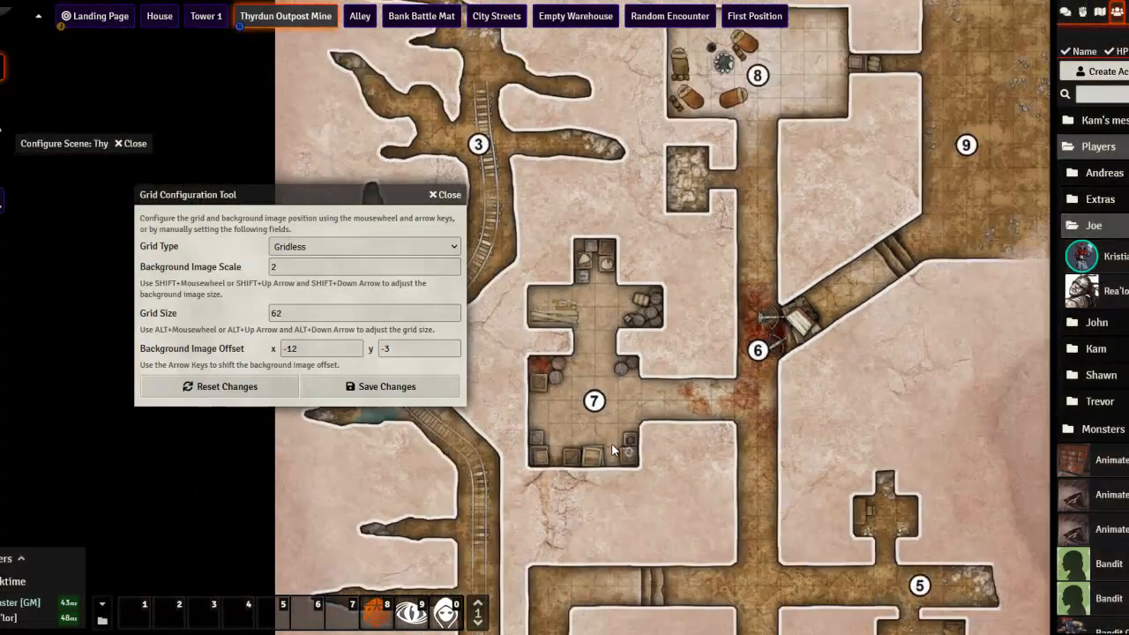
pyautogui.scroll(-1, 643, 410)
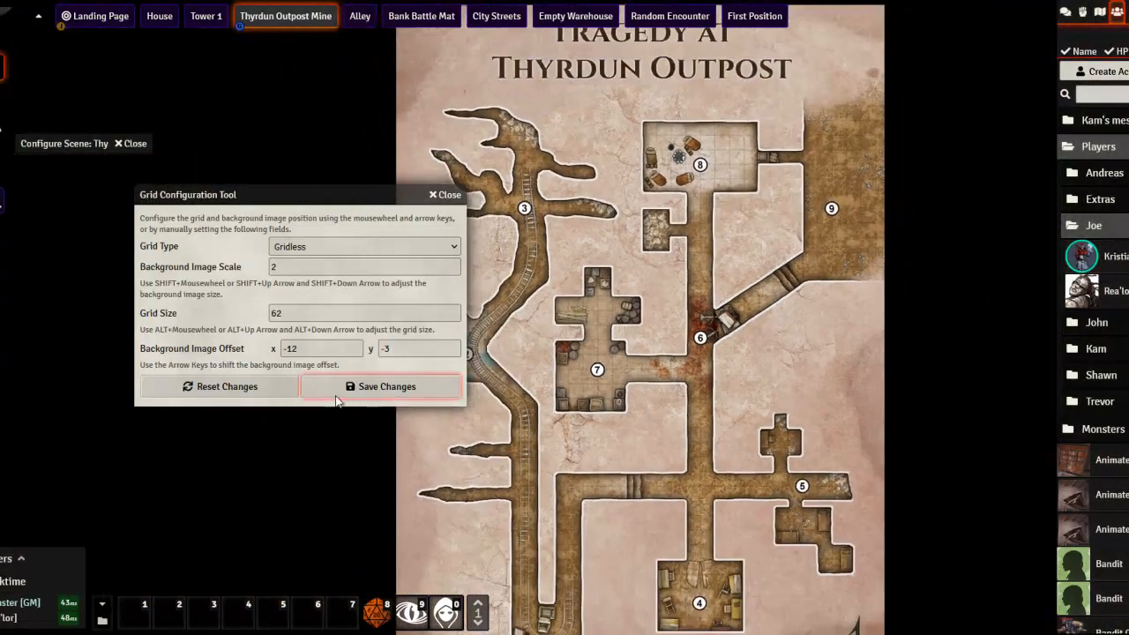
pyautogui.click(386, 386)
pyautogui.click(565, 361)
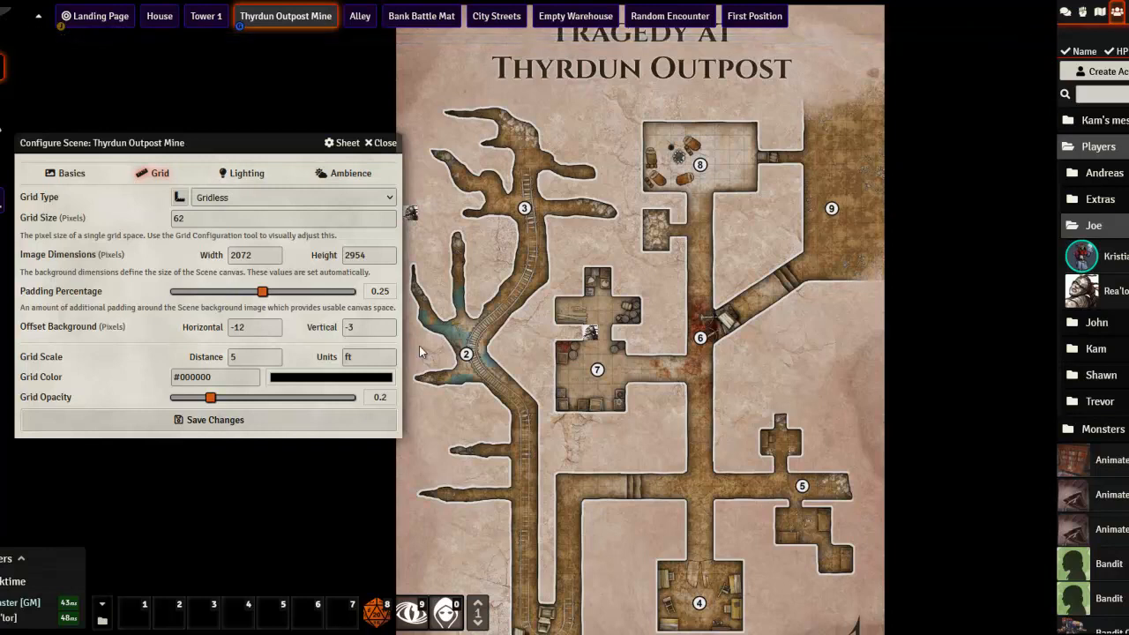
# Step: Place a player character's token on the map in room 1
pyautogui.scroll(6, 480, 420)
pyautogui.scroll(2, 477, 424)
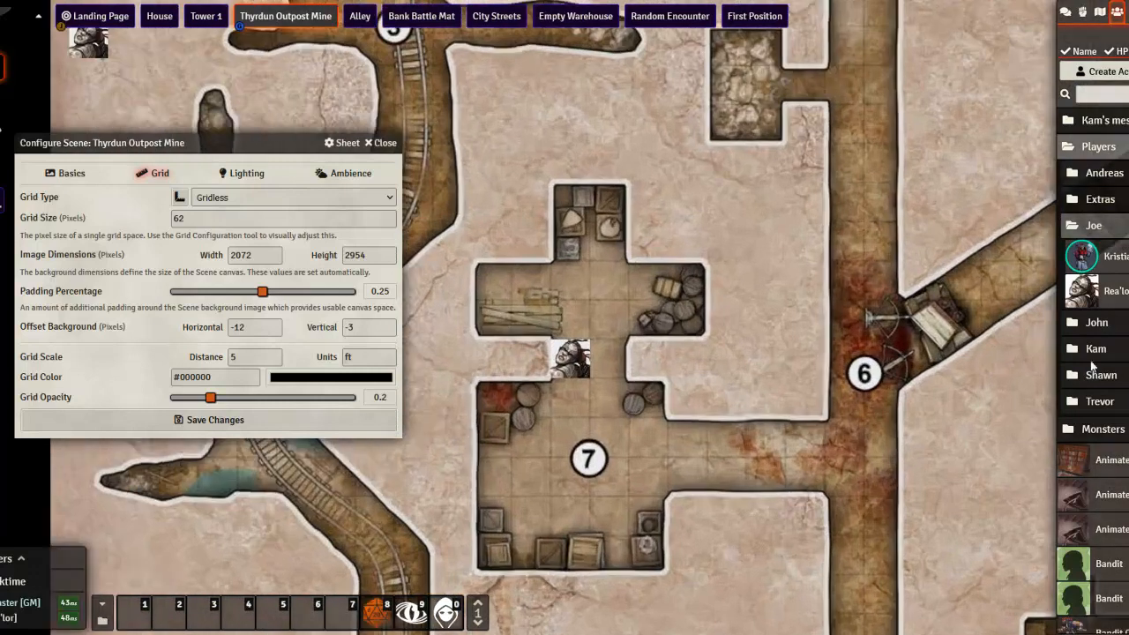
pyautogui.scroll(-6, 656, 572)
pyautogui.moveTo(704, 523); pyautogui.dragTo(746, 247)
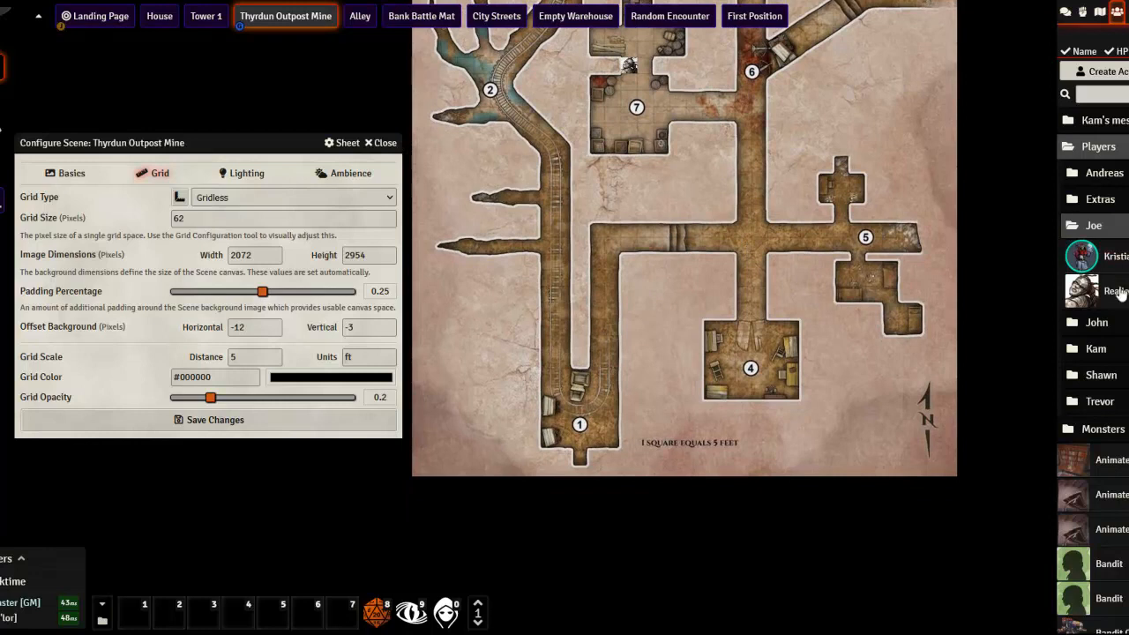
pyautogui.scroll(1, 640, 425)
pyautogui.click(694, 435)
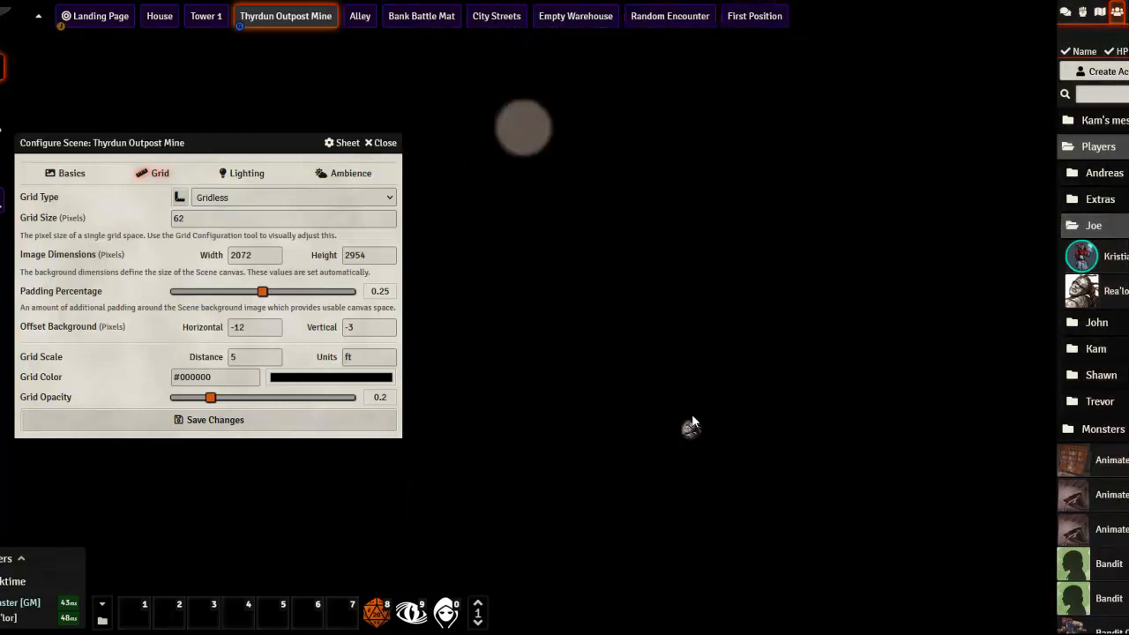
pyautogui.click(738, 401)
pyautogui.scroll(4, 690, 432)
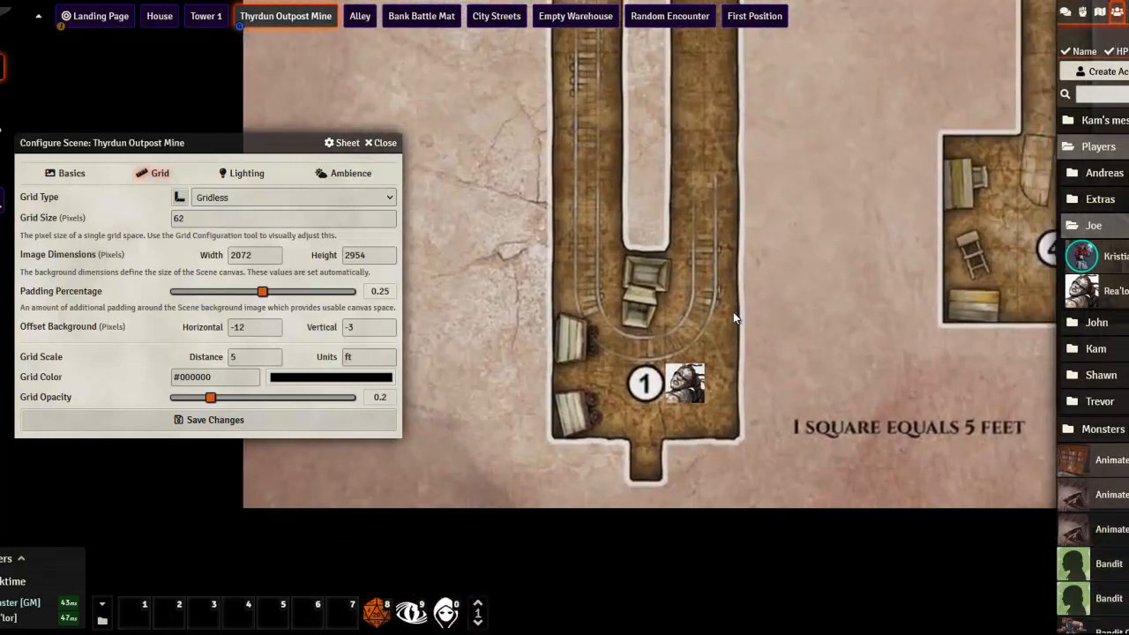
# Step: Move the character's token freely from room 1 up the adjoining track tunnel
pyautogui.moveTo(737, 427); pyautogui.dragTo(637, 424)
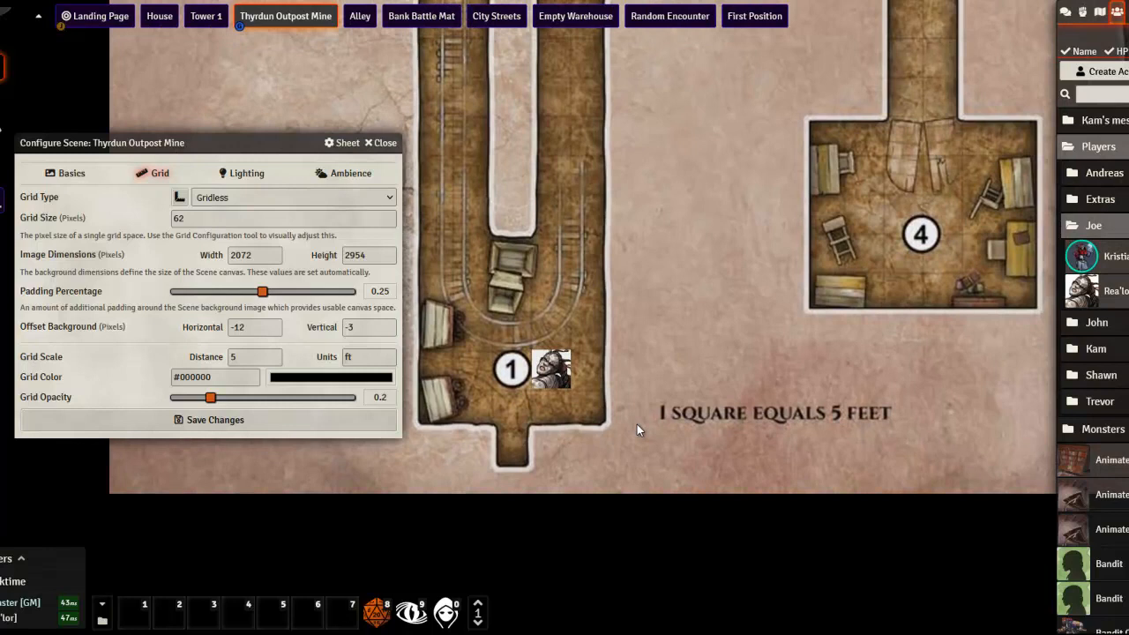
pyautogui.moveTo(562, 394); pyautogui.dragTo(567, 323)
pyautogui.click(559, 347)
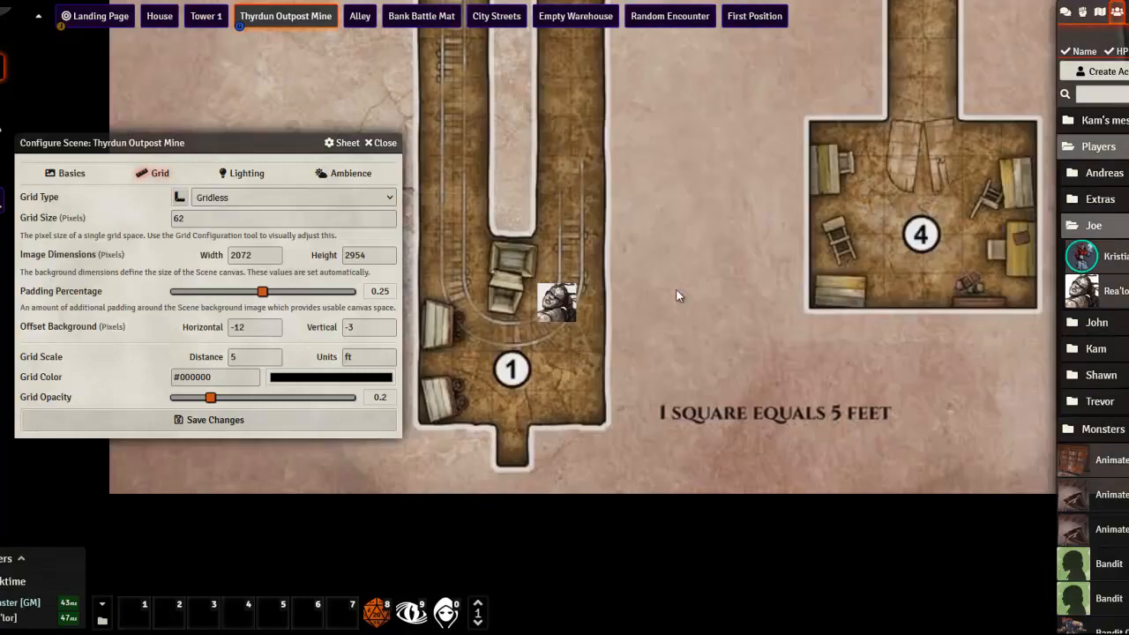
pyautogui.click(553, 310)
pyautogui.moveTo(561, 178); pyautogui.dragTo(562, 184)
pyautogui.click(570, 228)
pyautogui.moveTo(569, 233); pyautogui.dragTo(717, 395)
# Step: Turn on the torch light of the character's token in the tunnel north of room 1
pyautogui.rightClick(705, 352)
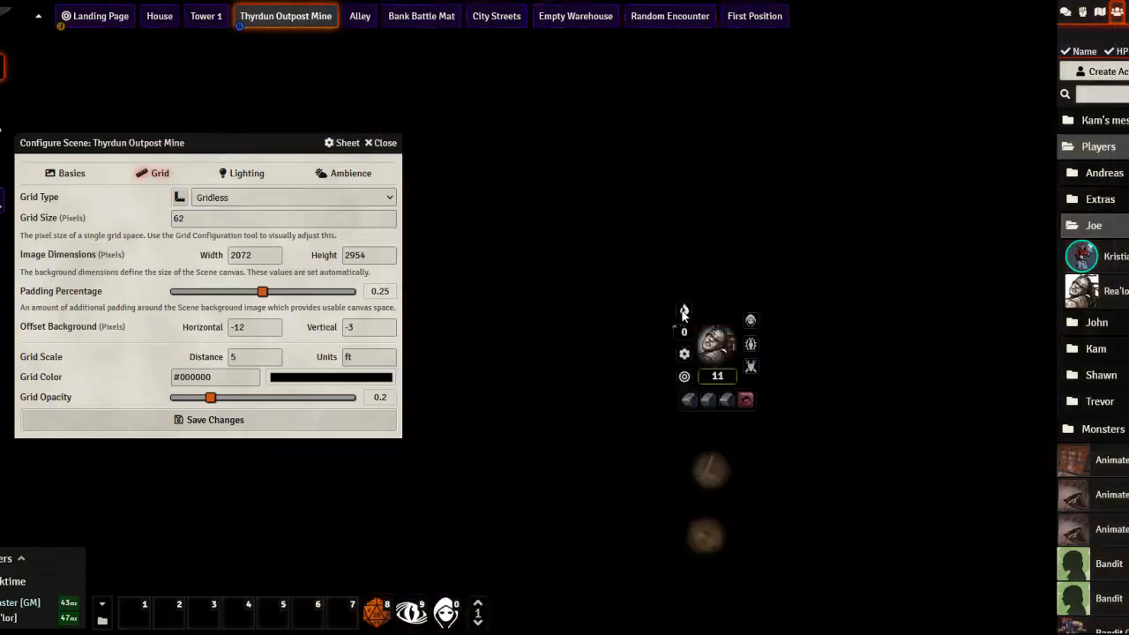
pyautogui.click(684, 313)
pyautogui.click(787, 425)
pyautogui.moveTo(724, 358)
pyautogui.mouseDown()
pyautogui.moveTo(699, 449)
pyautogui.moveTo(711, 545)
pyautogui.moveTo(705, 517)
pyautogui.moveTo(613, 500)
pyautogui.moveTo(707, 494)
pyautogui.moveTo(717, 502)
pyautogui.moveTo(663, 509)
pyautogui.moveTo(711, 545)
pyautogui.moveTo(695, 541)
pyautogui.moveTo(727, 409)
pyautogui.moveTo(720, 328)
pyautogui.moveTo(696, 298)
pyautogui.moveTo(711, 301)
pyautogui.moveTo(768, 385)
pyautogui.moveTo(753, 435)
pyautogui.moveTo(792, 300)
pyautogui.mouseUp()
pyautogui.scroll(-6, 725, 468)
pyautogui.scroll(-4, 725, 463)
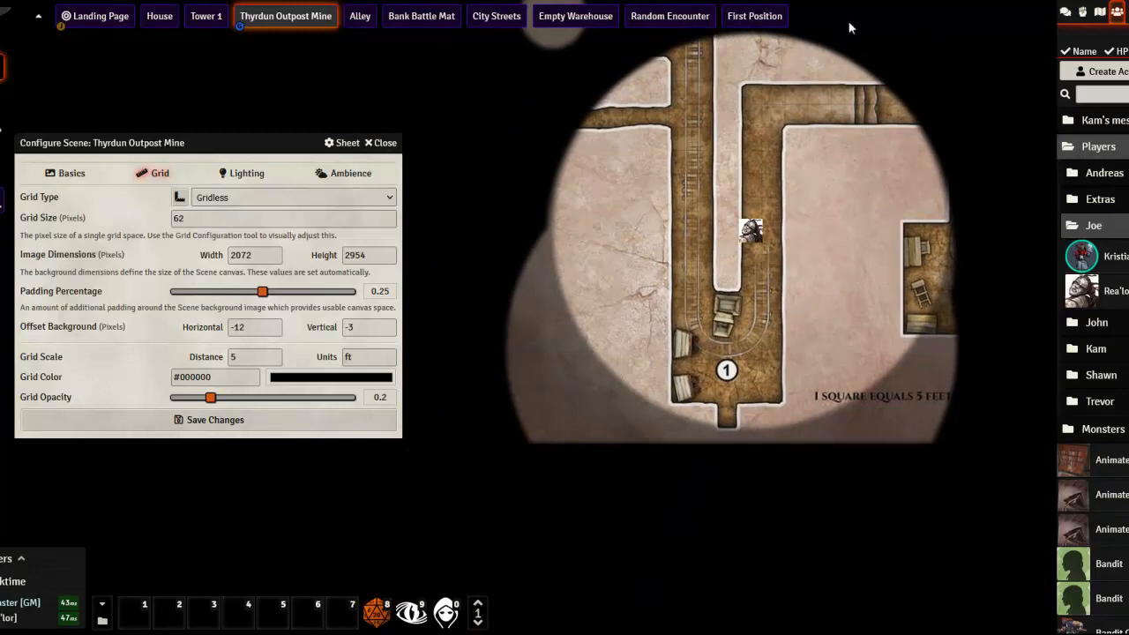
# Step: Save the Thyrdun Outpost Mine scene configuration with the Gridless type
pyautogui.scroll(5, 840, 209)
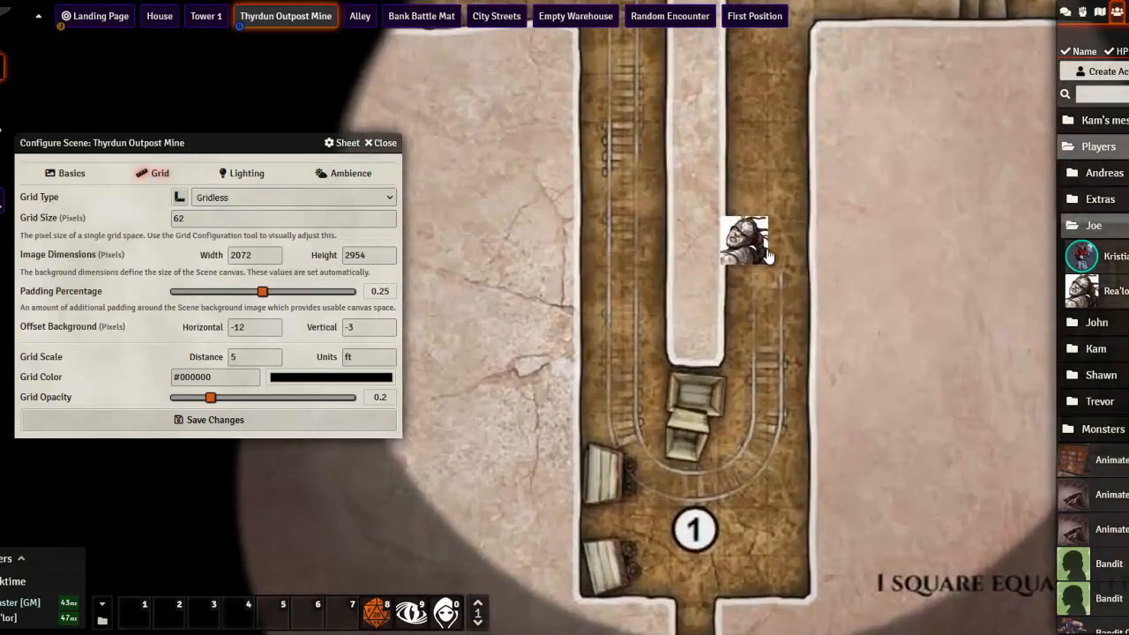
pyautogui.scroll(3, 767, 252)
pyautogui.moveTo(838, 254); pyautogui.dragTo(770, 387)
pyautogui.moveTo(823, 328); pyautogui.dragTo(792, 420)
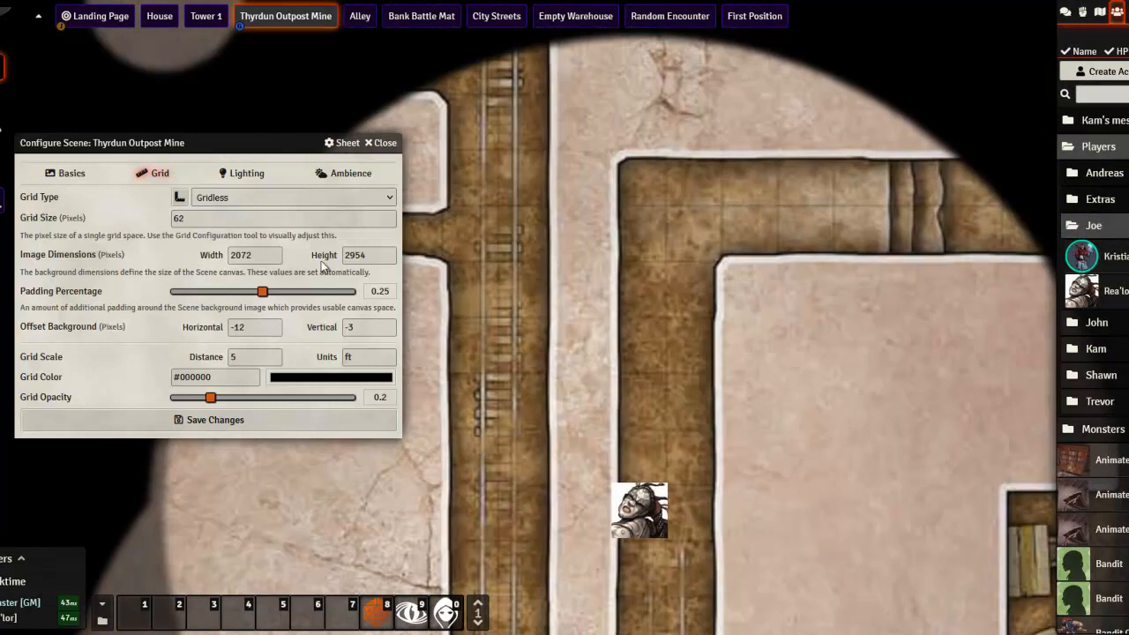
pyautogui.click(238, 421)
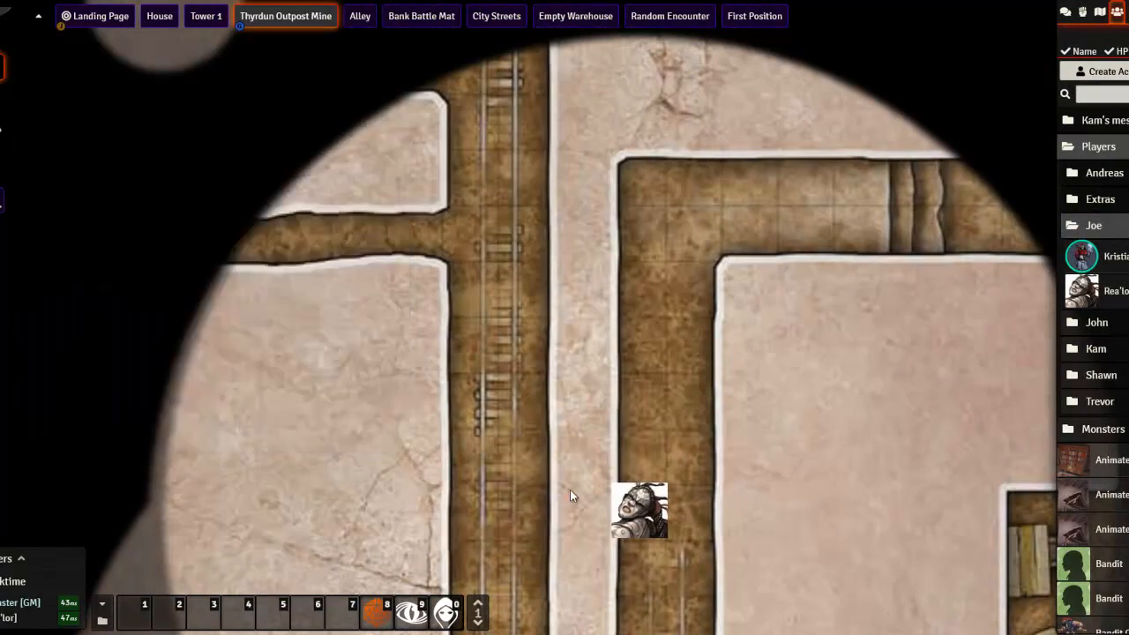
# Step: Measure the distance from the token up the tunnel on the gridless map
pyautogui.moveTo(773, 441); pyautogui.dragTo(803, 325)
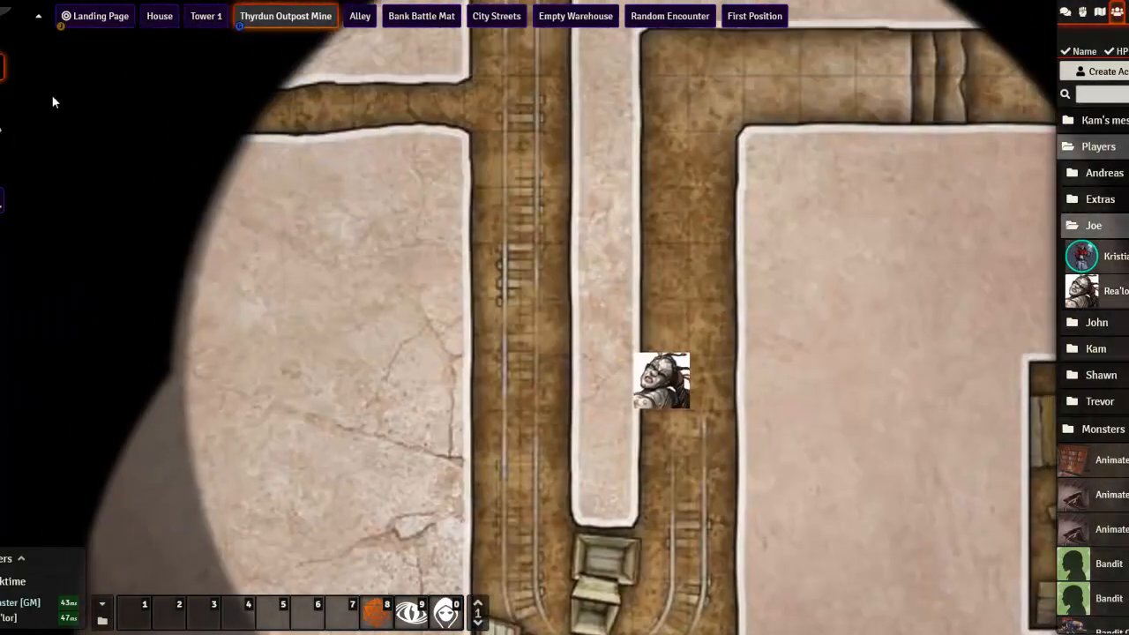
pyautogui.moveTo(666, 378)
pyautogui.mouseDown()
pyautogui.moveTo(717, 158)
pyautogui.moveTo(702, 116)
pyautogui.moveTo(714, 98)
pyautogui.moveTo(646, 327)
pyautogui.moveTo(669, 319)
pyautogui.moveTo(664, 100)
pyautogui.mouseUp()
pyautogui.scroll(-3, 690, 387)
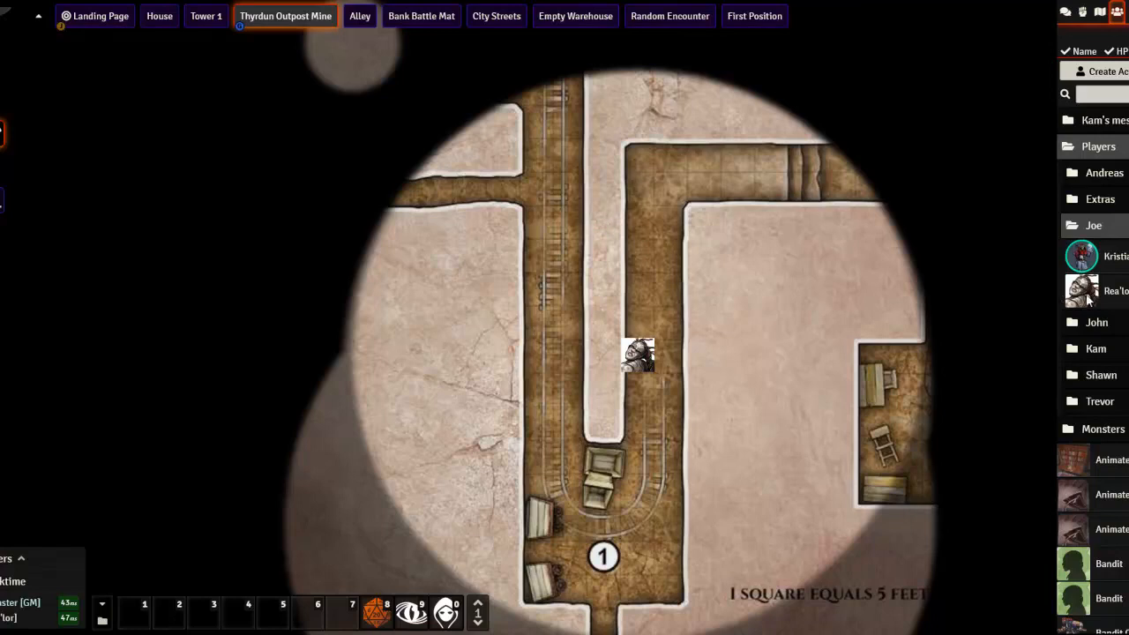
# Step: Set the Thyrdun Outpost Mine scene's grid type back to Square and save the scene configuration
pyautogui.rightClick(298, 18)
pyautogui.click(270, 63)
pyautogui.click(208, 199)
pyautogui.click(220, 236)
pyautogui.click(244, 416)
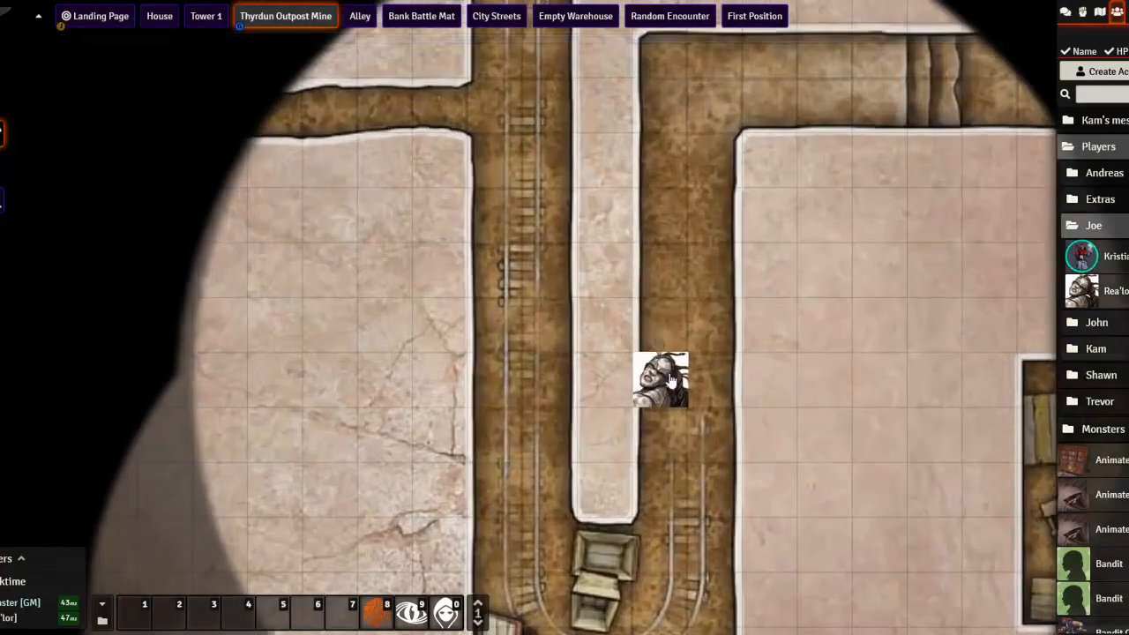
# Step: Measure the distance from the token up the tunnel again with the square grid active
pyautogui.moveTo(670, 380); pyautogui.dragTo(724, 96)
pyautogui.scroll(-1, 679, 402)
pyautogui.scroll(-4, 680, 402)
pyautogui.moveTo(701, 412); pyautogui.dragTo(659, 218)
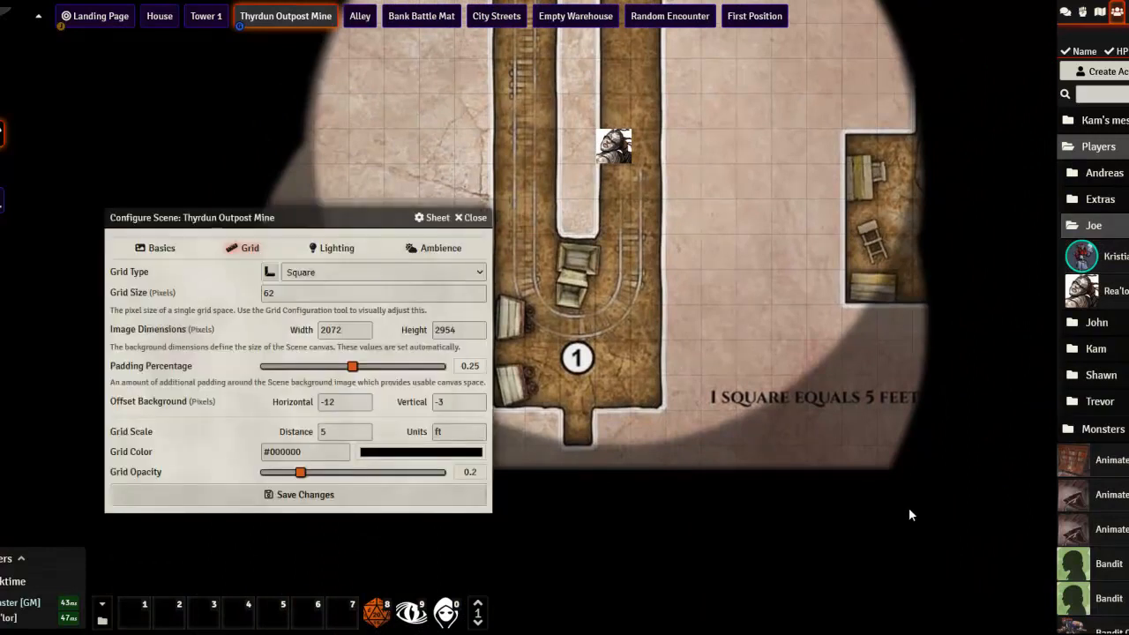
# Step: Set the Thyrdun Outpost Mine scene's grid color to brown #8c480b and save the scene configuration
pyautogui.scroll(12, 619, 402)
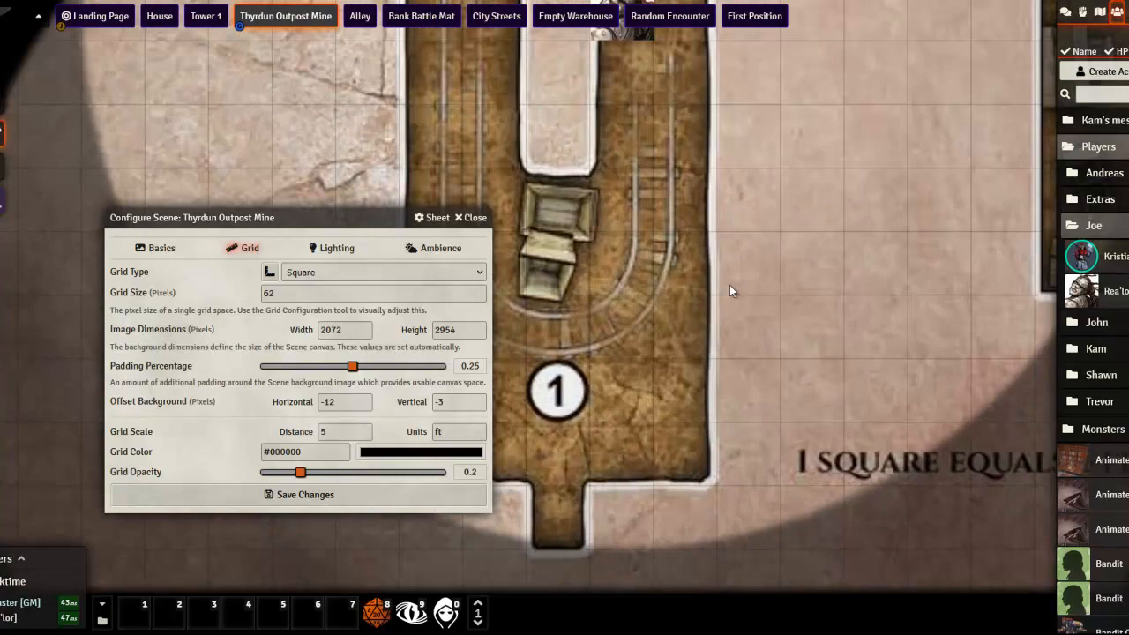
pyautogui.moveTo(729, 285); pyautogui.dragTo(805, 482)
pyautogui.moveTo(753, 334); pyautogui.dragTo(778, 9)
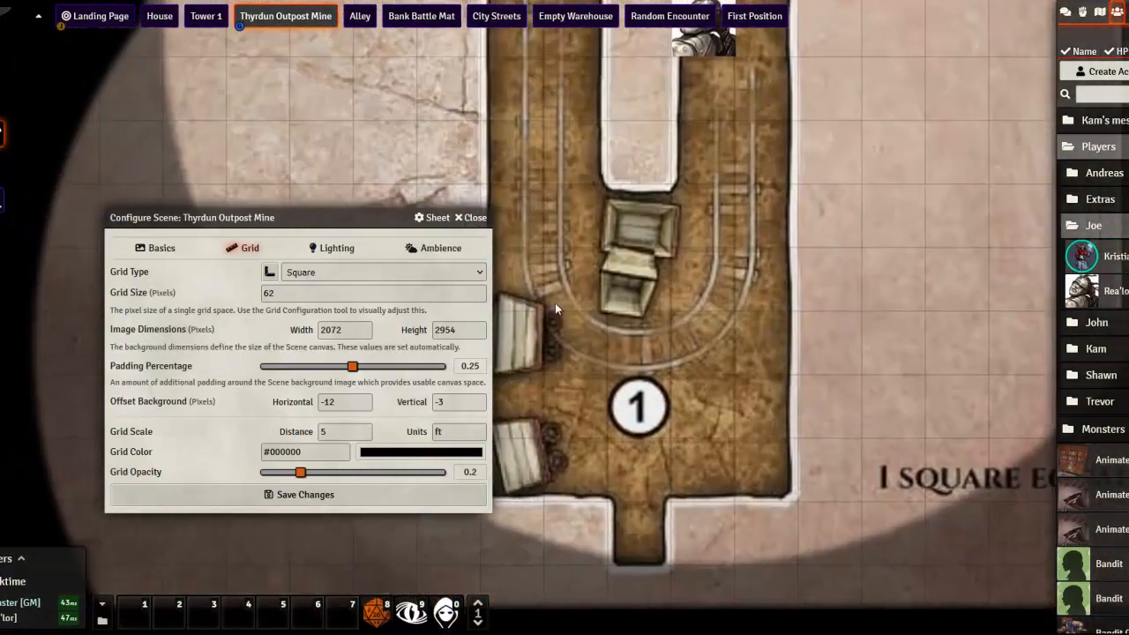
pyautogui.click(420, 454)
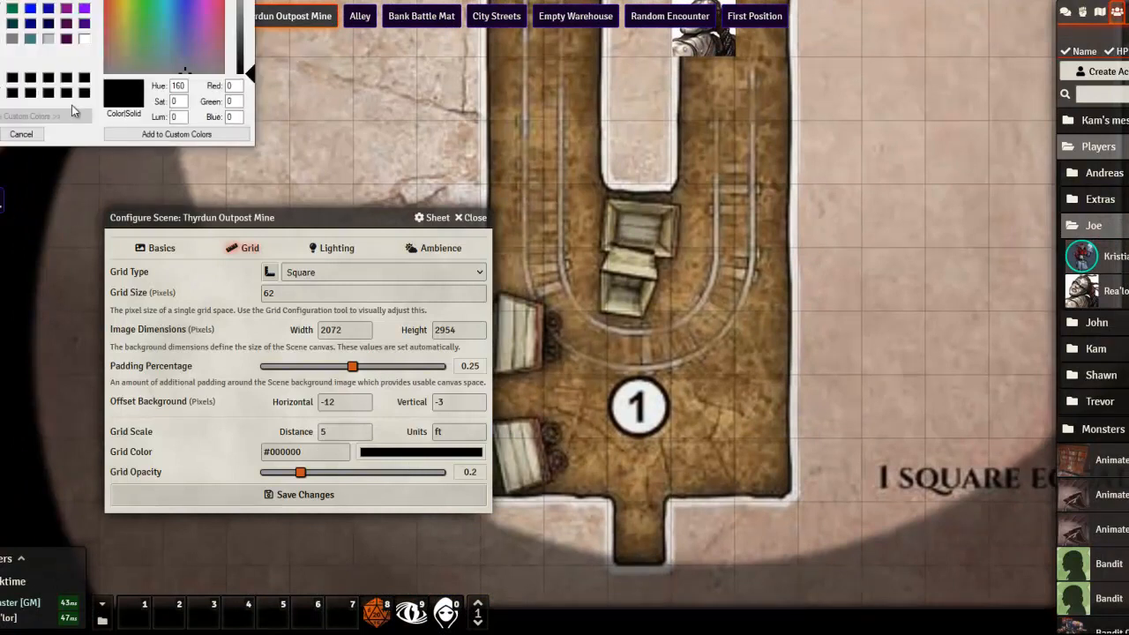
pyautogui.click(131, 22)
pyautogui.moveTo(130, 23); pyautogui.dragTo(113, 0)
pyautogui.moveTo(245, 44)
pyautogui.mouseDown()
pyautogui.moveTo(250, 22)
pyautogui.moveTo(250, 39)
pyautogui.mouseUp()
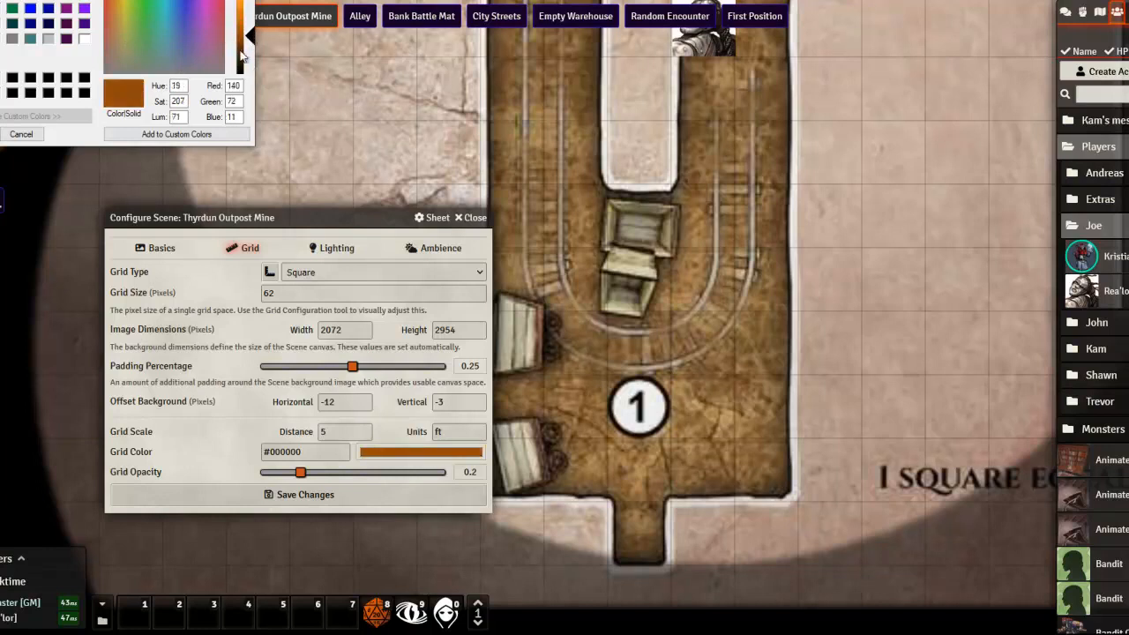
pyautogui.click(0, 134)
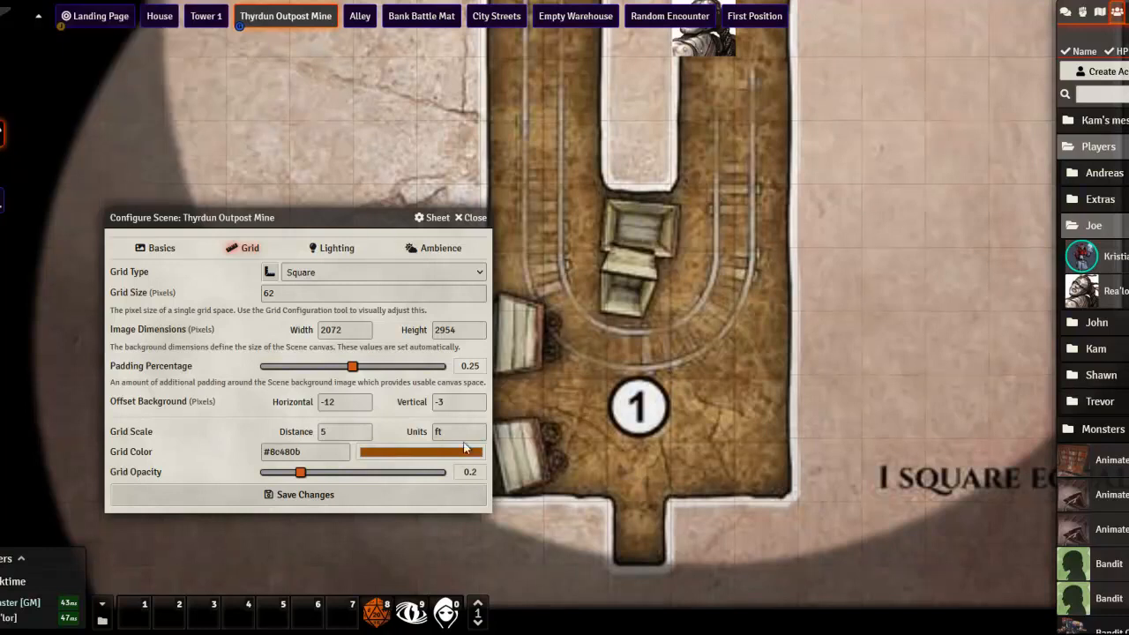
pyautogui.click(415, 496)
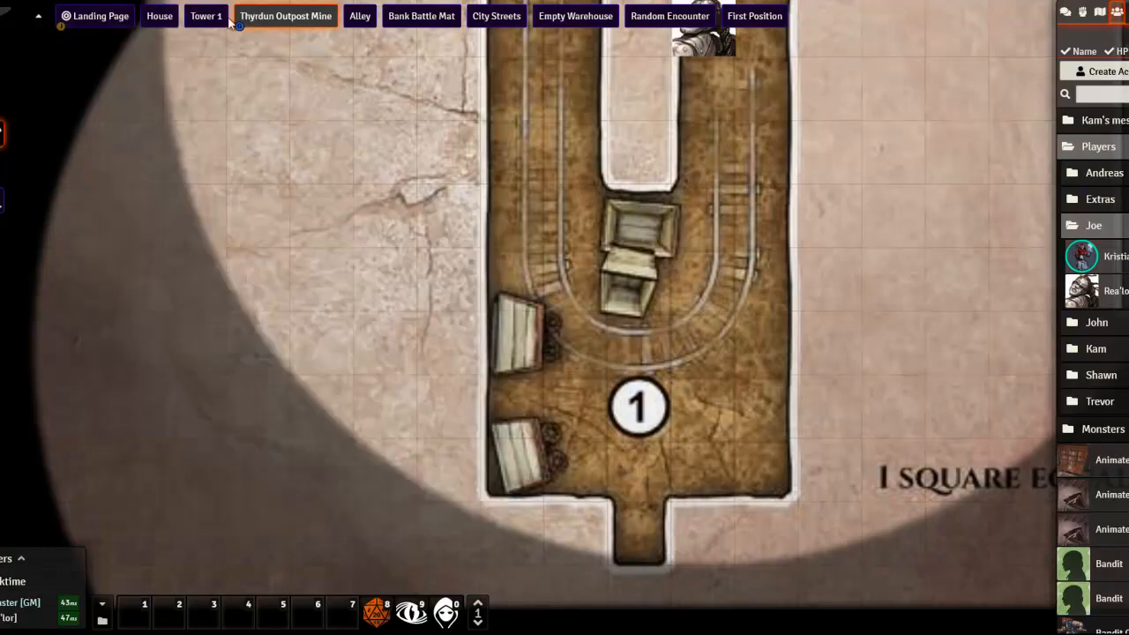
# Step: Reopen the Thyrdun Outpost Mine scene configuration and set the grid opacity to 0.8 with the grid color black #000000
pyautogui.rightClick(279, 13)
pyautogui.click(285, 60)
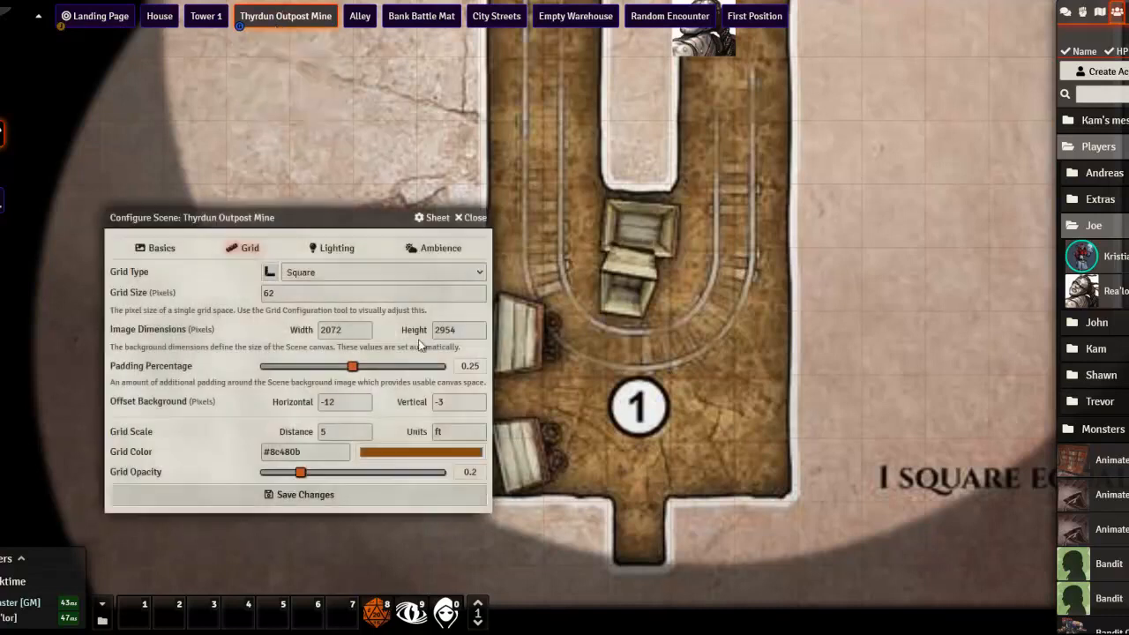
pyautogui.moveTo(375, 475); pyautogui.dragTo(339, 477)
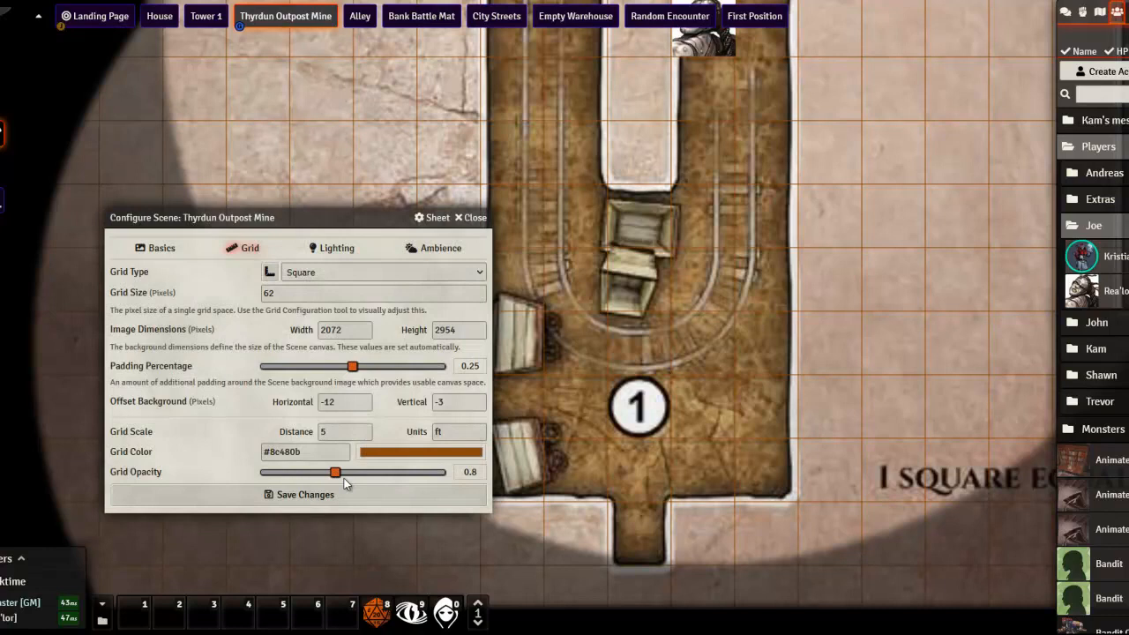
pyautogui.click(411, 453)
pyautogui.moveTo(249, 47); pyautogui.dragTo(254, 75)
pyautogui.click(0, 134)
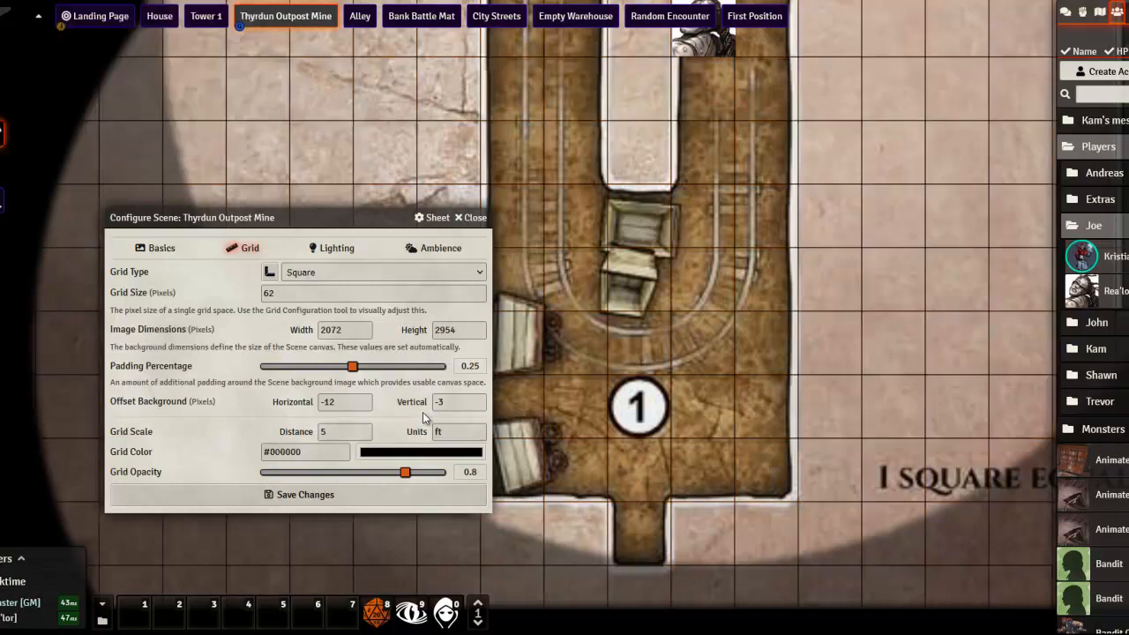
# Step: Set the scene's grid color to gray #808080 and inspect the grid lines around the token
pyautogui.click(420, 453)
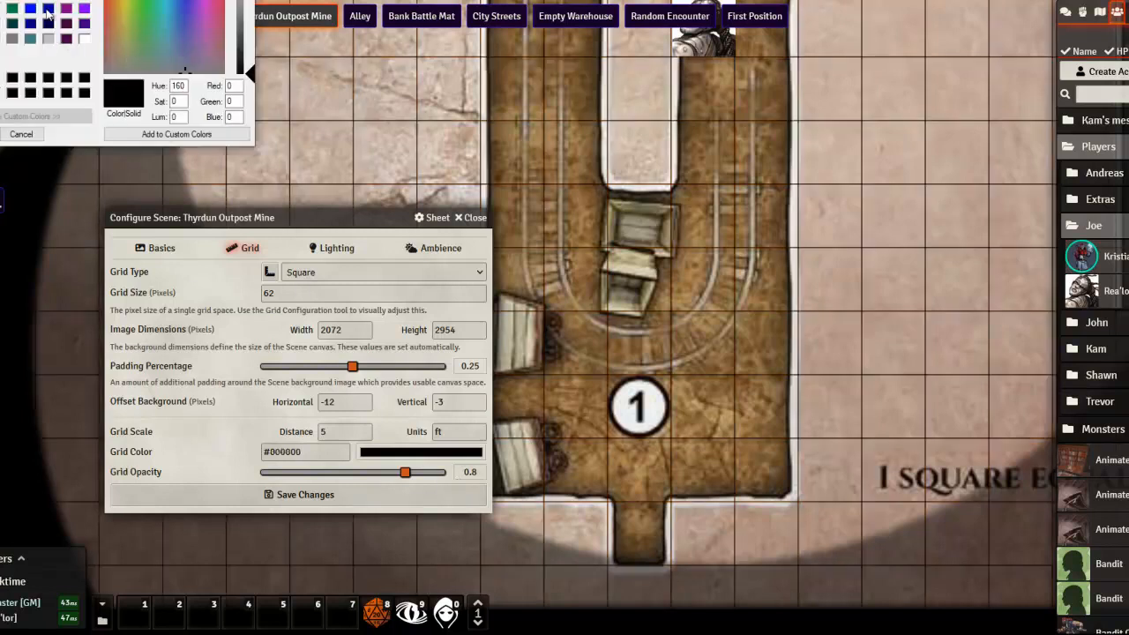
pyautogui.click(13, 39)
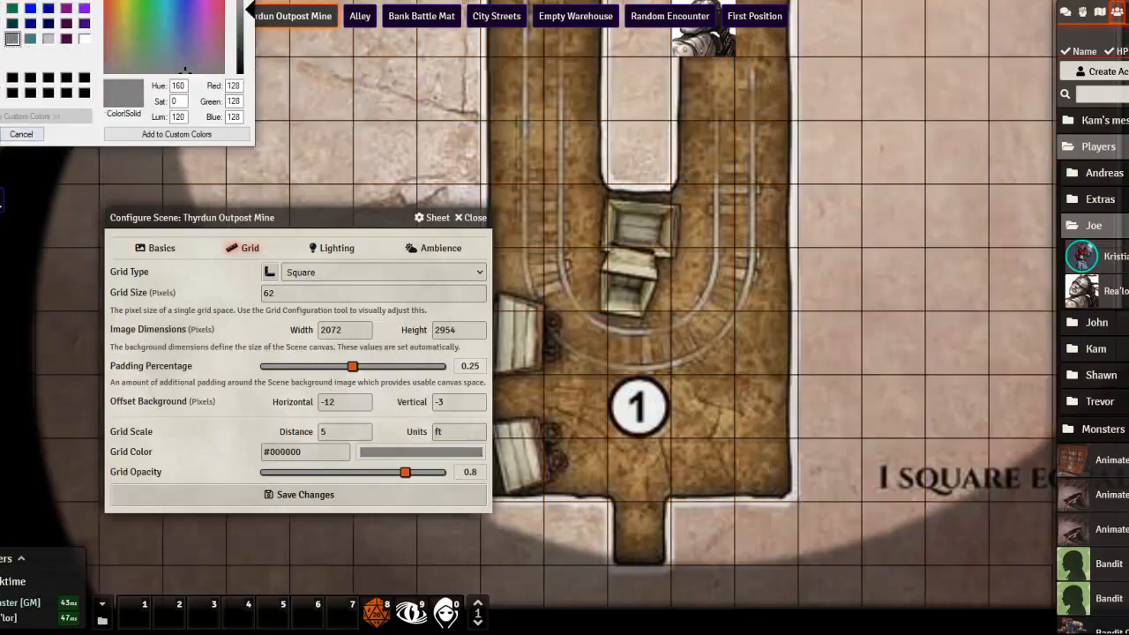
pyautogui.click(1, 134)
pyautogui.moveTo(682, 141); pyautogui.dragTo(730, 529)
pyautogui.moveTo(696, 339); pyautogui.dragTo(586, 125)
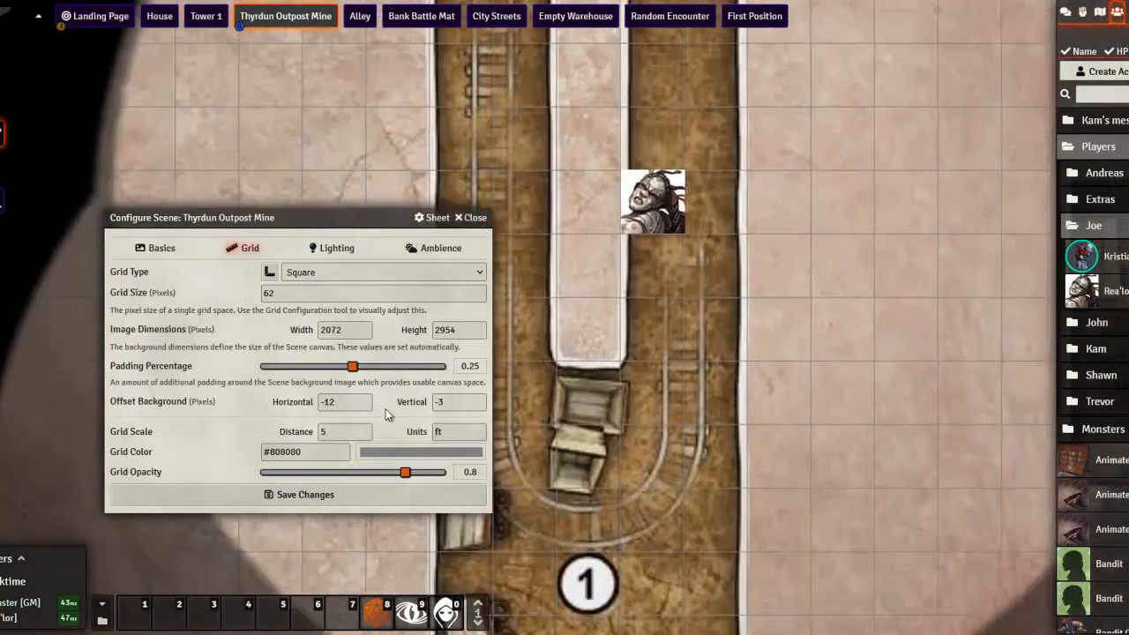
# Step: Set the grid opacity to 0.5 and check the grid against the map's squares around the token
pyautogui.moveTo(399, 474); pyautogui.dragTo(352, 476)
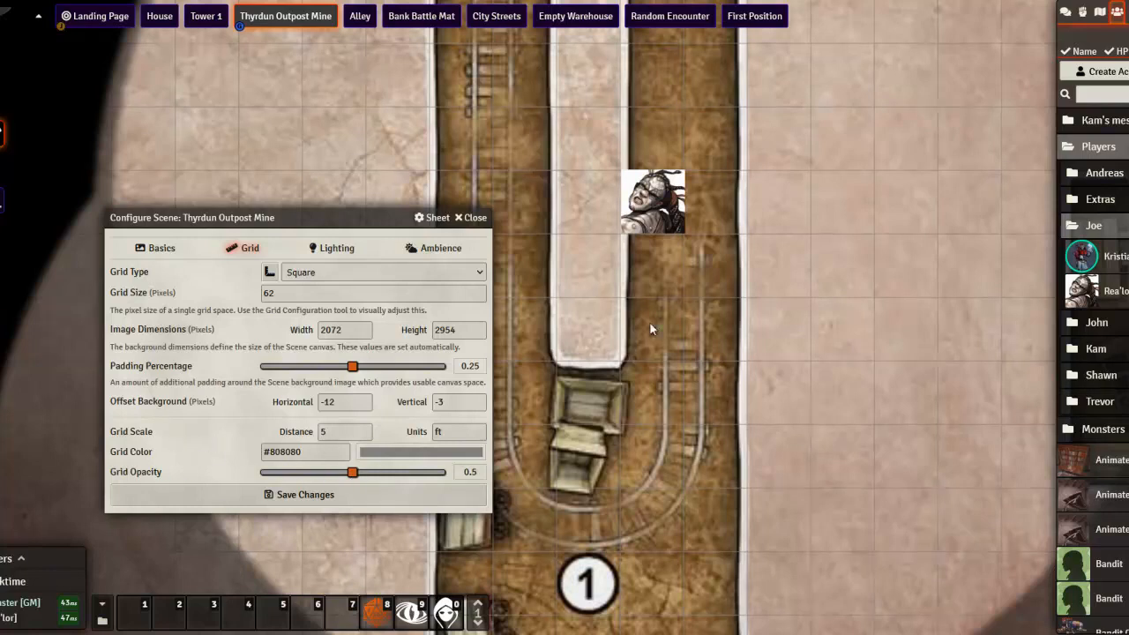
pyautogui.moveTo(642, 310); pyautogui.dragTo(566, 101)
pyautogui.scroll(-5, 653, 254)
pyautogui.moveTo(770, 395); pyautogui.dragTo(652, 447)
pyautogui.scroll(-4, 679, 447)
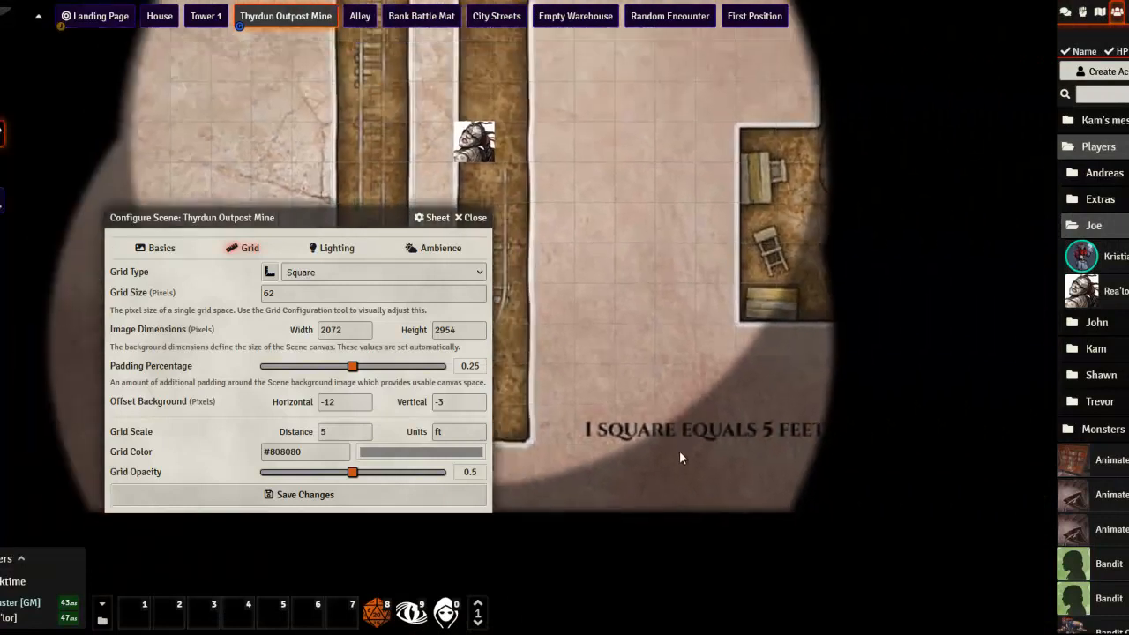
pyautogui.moveTo(510, 196); pyautogui.dragTo(743, 427)
pyautogui.scroll(4, 729, 370)
pyautogui.scroll(1, 700, 342)
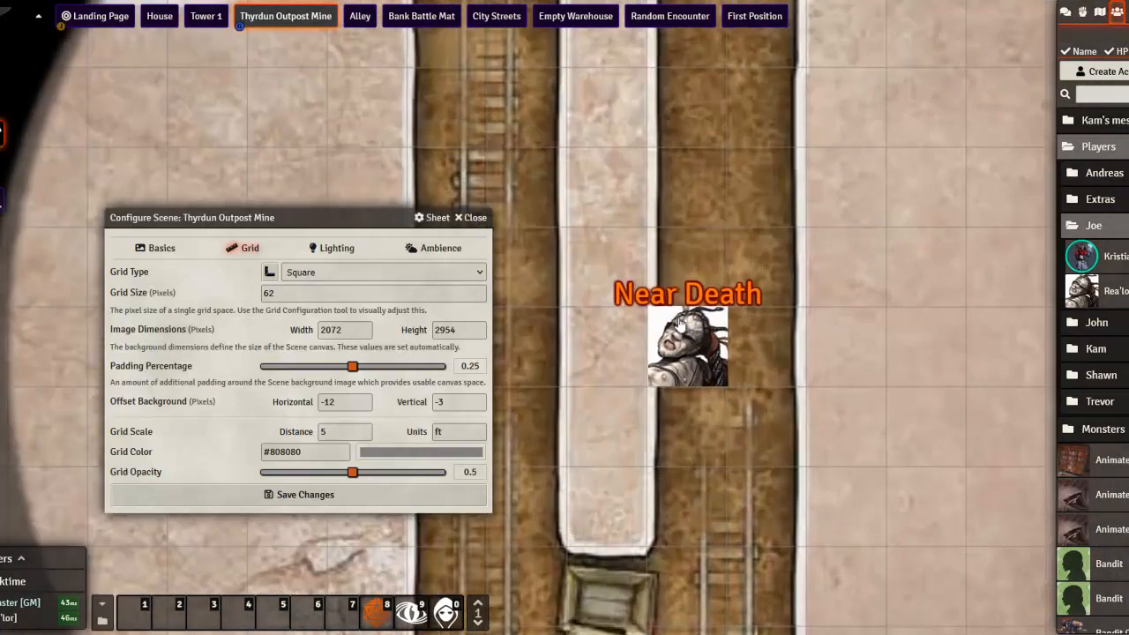
# Step: Try a grid scale distance of 10 ft and set it back to 5 ft
pyautogui.moveTo(362, 431); pyautogui.dragTo(262, 415)
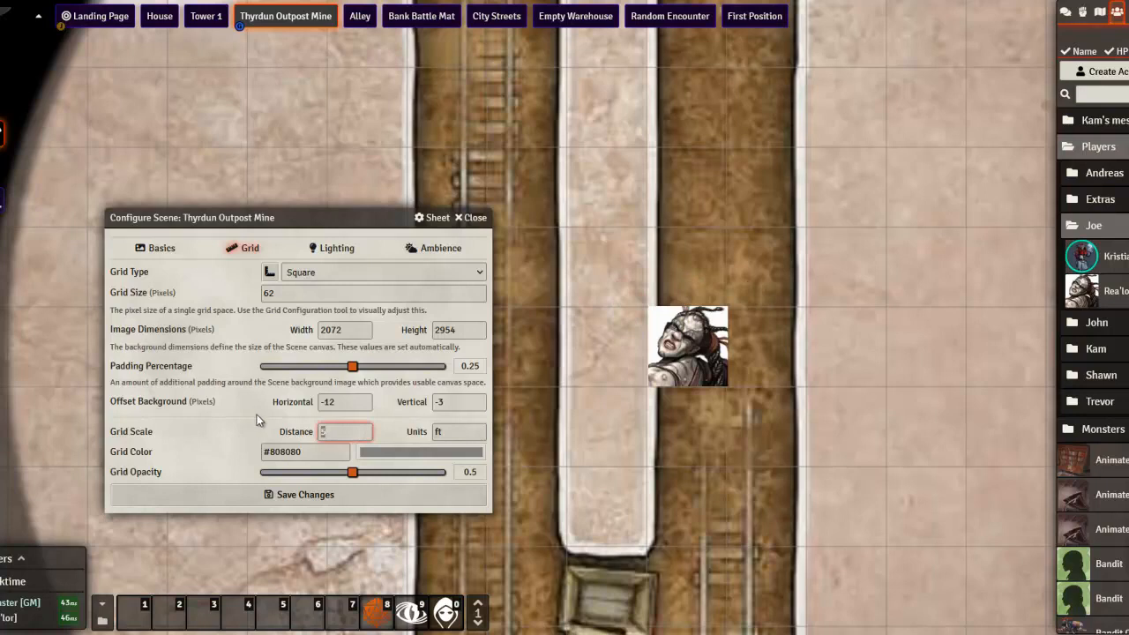
pyautogui.write('10')
pyautogui.press('BackSpace')
pyautogui.press('BackSpace')
pyautogui.write('5')
# Step: Save the Thyrdun Outpost Mine scene configuration with the gray half-opacity grid
pyautogui.scroll(-5, 711, 374)
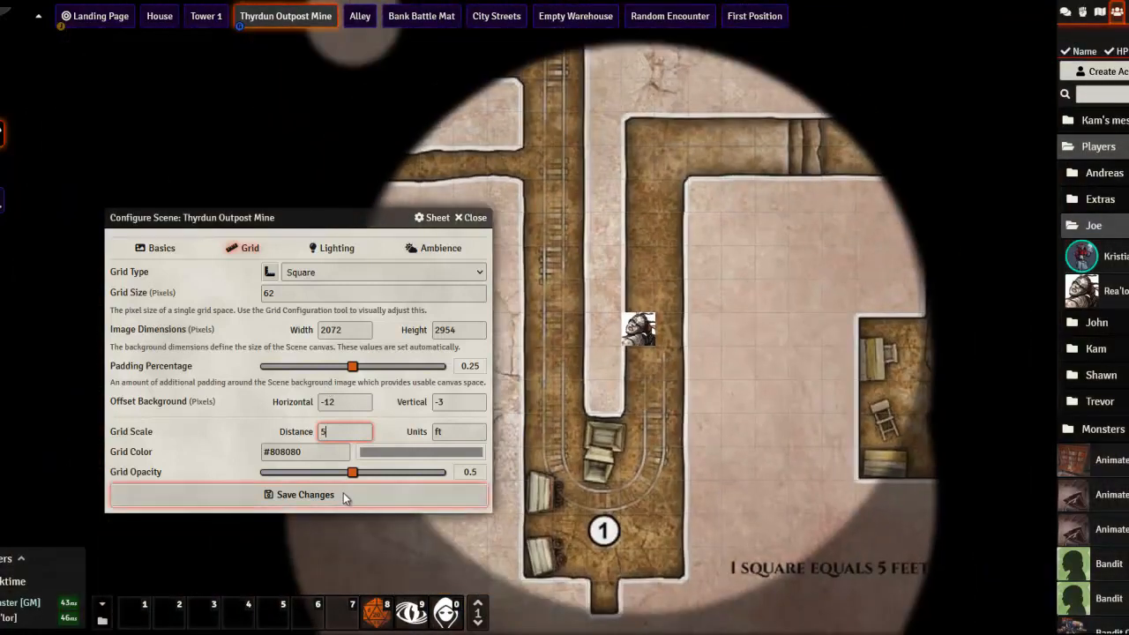
pyautogui.click(343, 496)
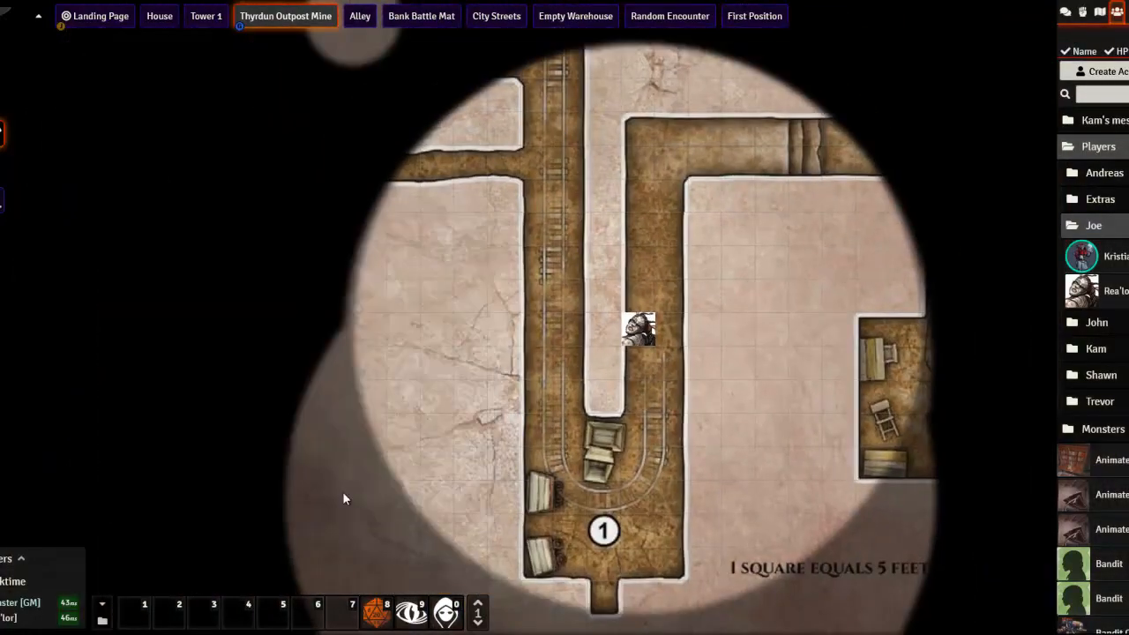